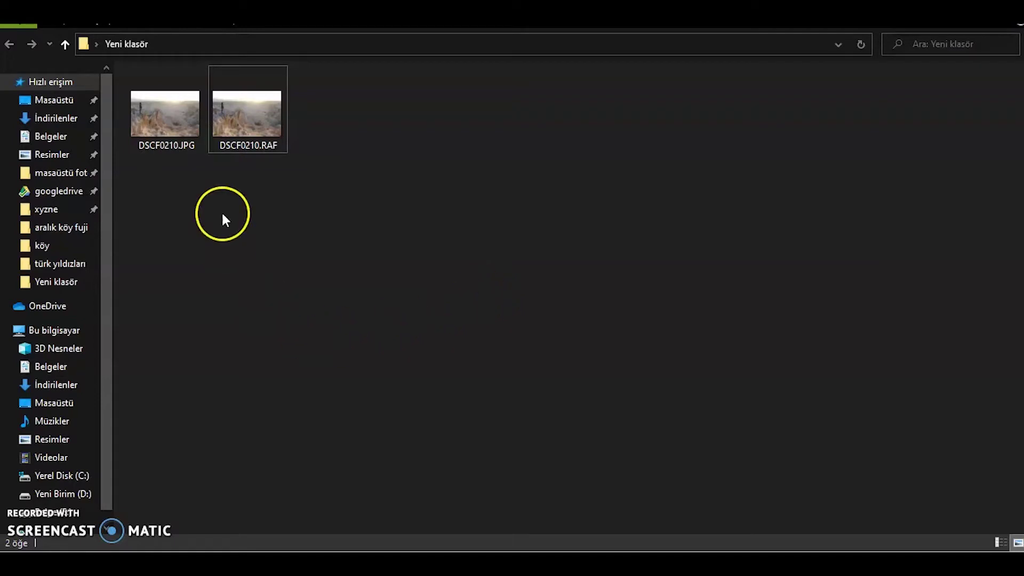
Step: Open DSCF0210.JPG from the Yeni klasör folder in the photo viewer
click(152, 131)
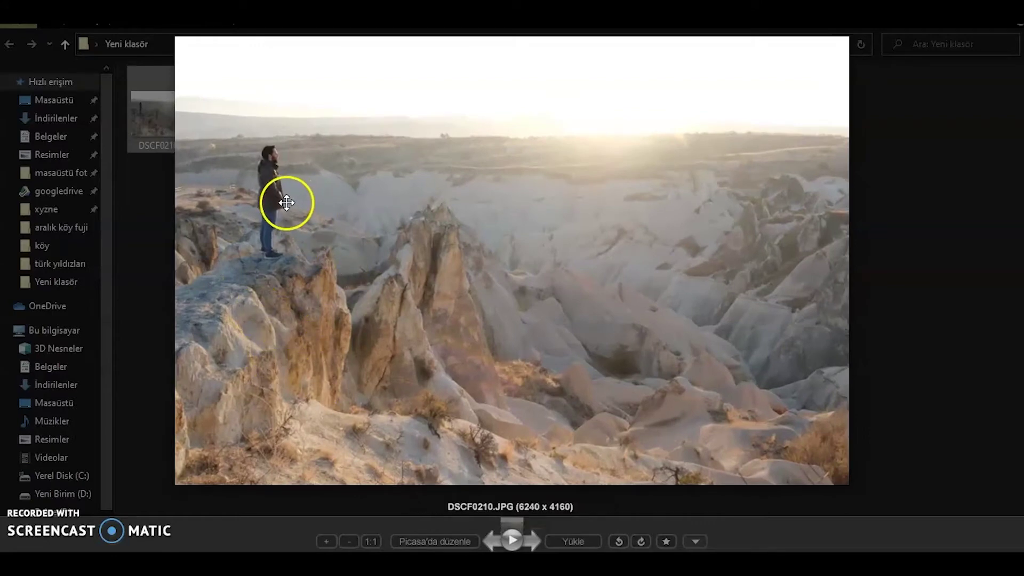
Step: Zoom in and out on the sunrise photo in Picasa, then close the viewer
scroll(594, 114, up, 2)
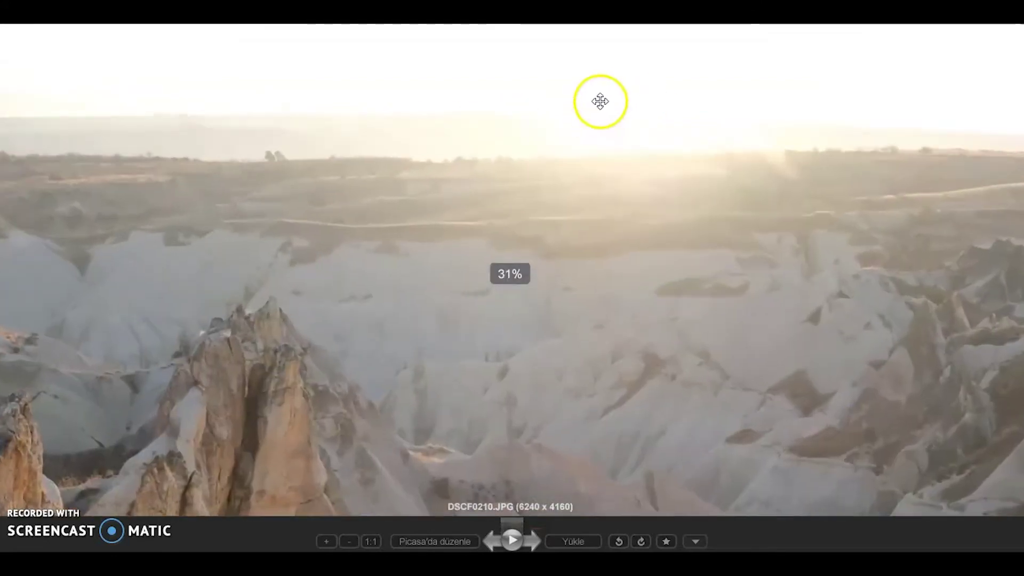
scroll(536, 242, down, 2)
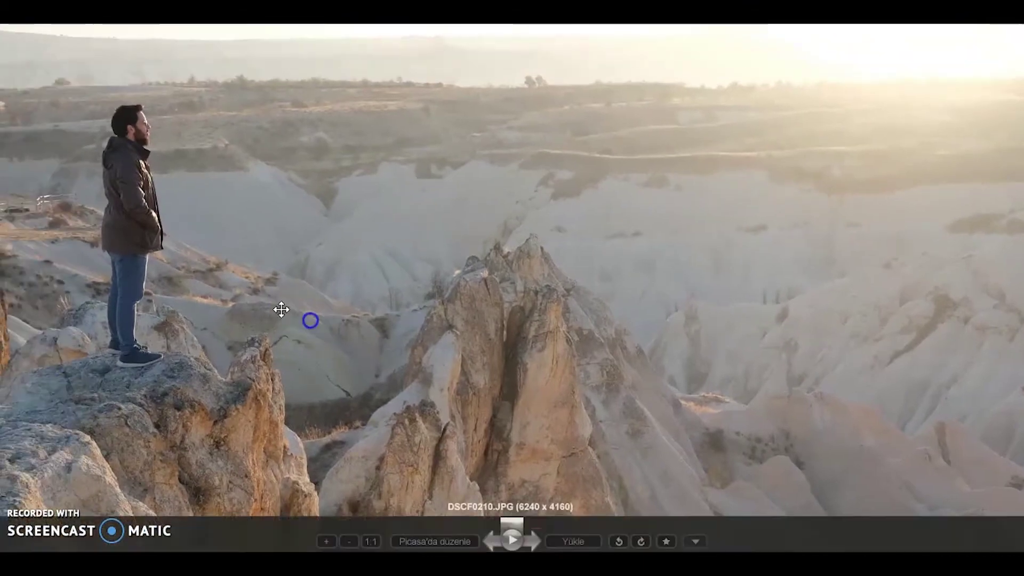
scroll(597, 329, up, 1)
scroll(503, 329, down, 1)
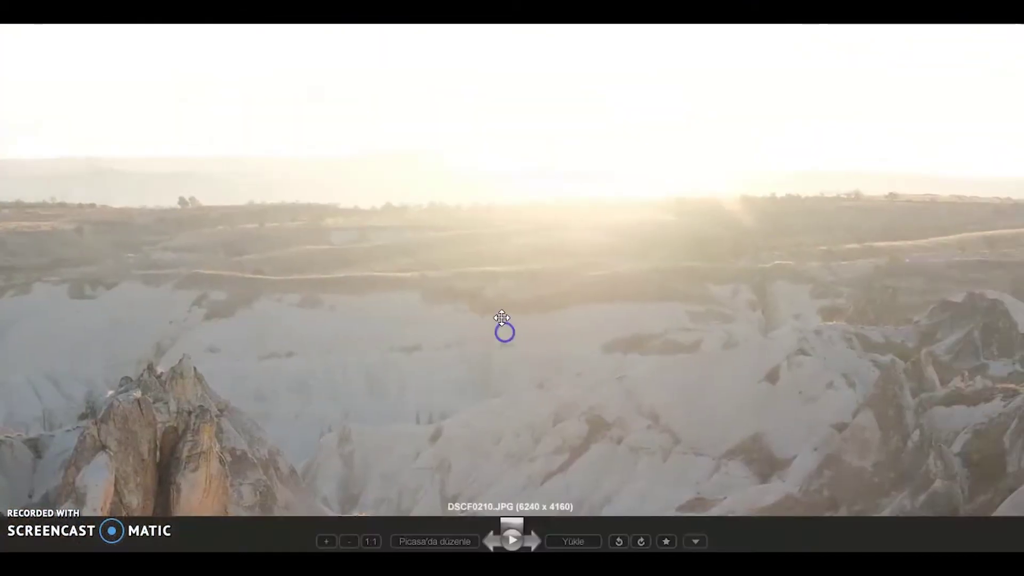
scroll(495, 320, down, 2)
scroll(506, 288, up, 1)
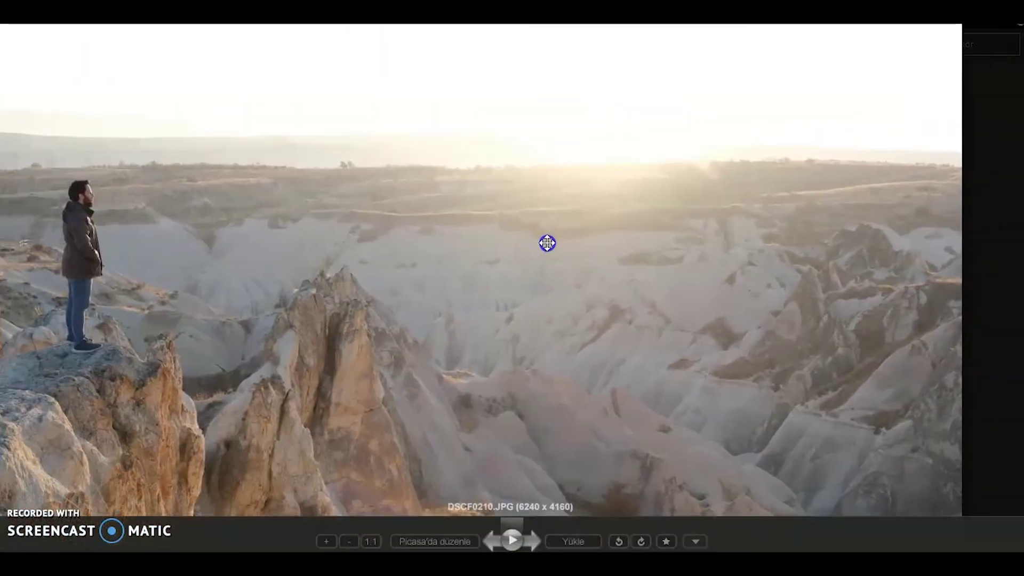
scroll(547, 240, down, 2)
scroll(798, 251, down, 1)
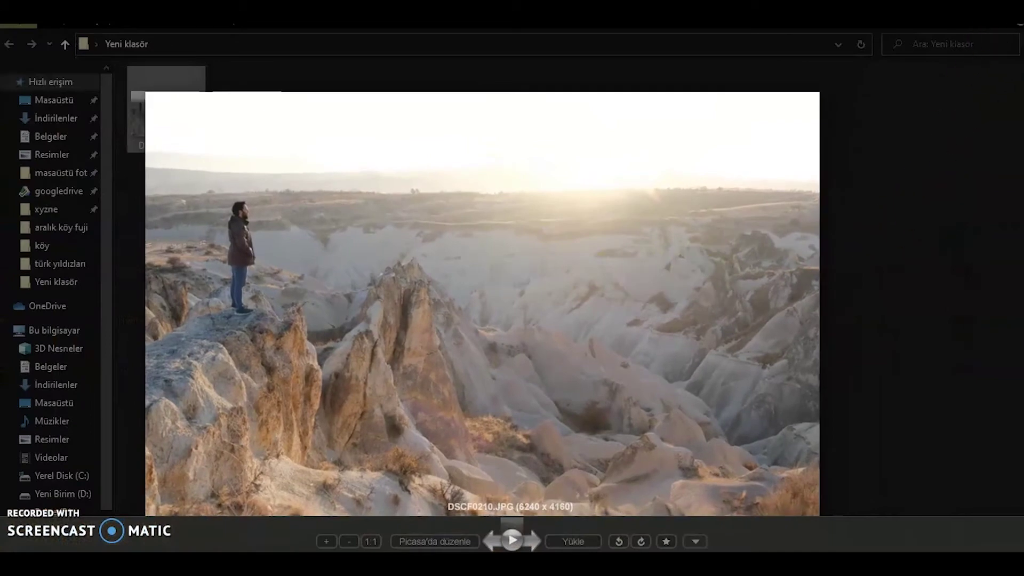
click(1013, 29)
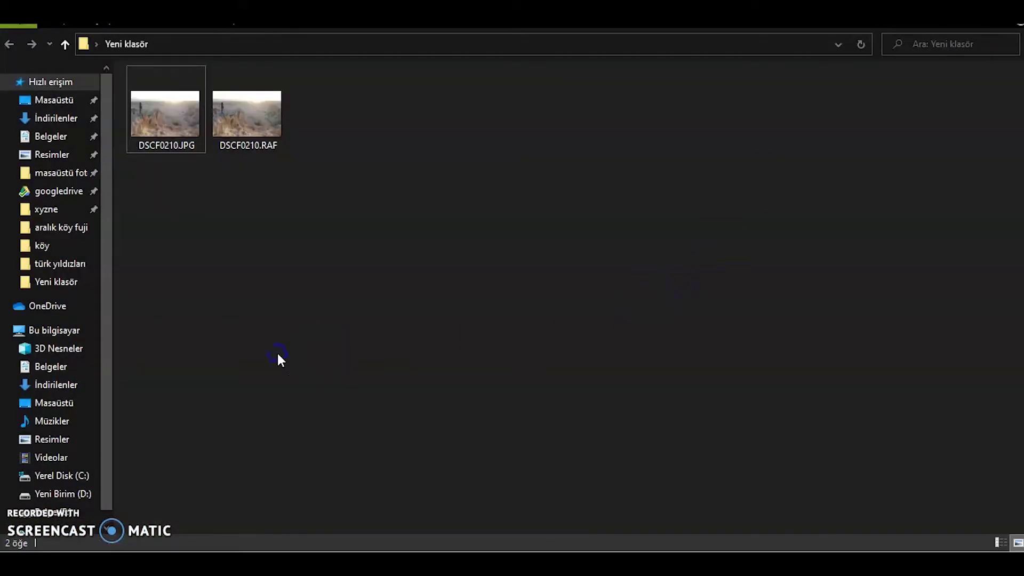
Step: Select DSCF0210.JPG and then the DSCF0210.RAF raw file in the Yeni klasör folder
click(177, 144)
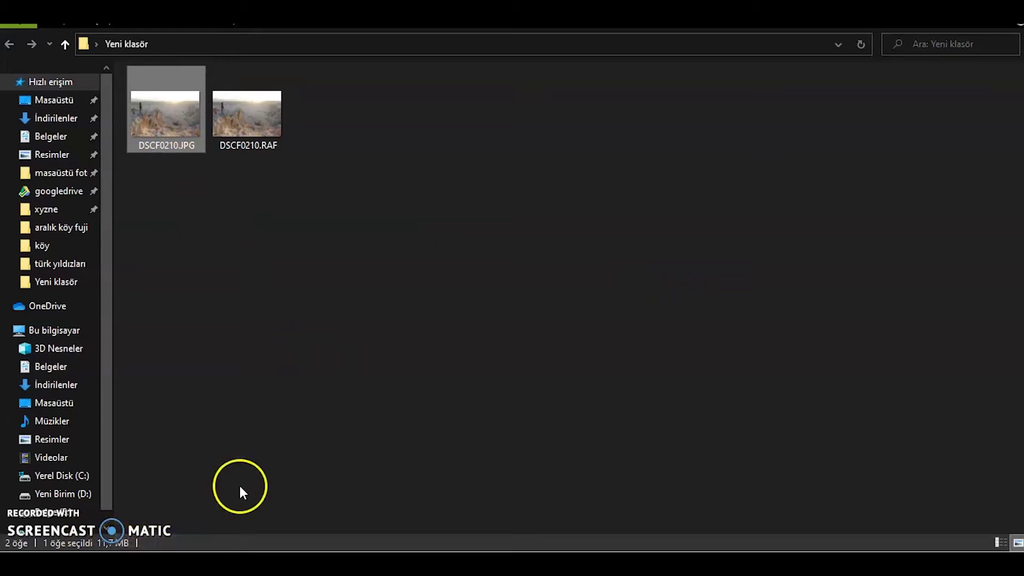
click(287, 401)
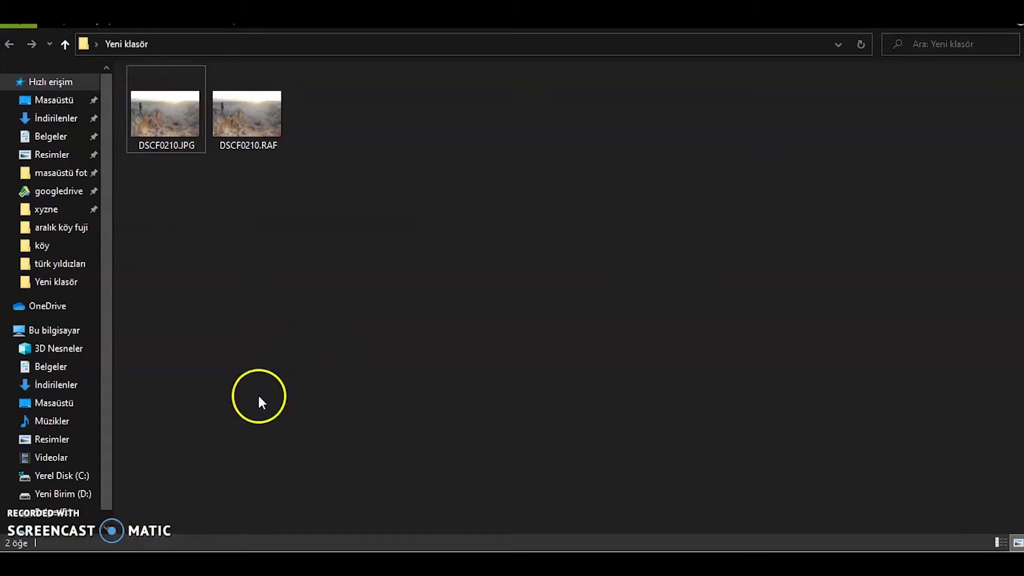
click(241, 124)
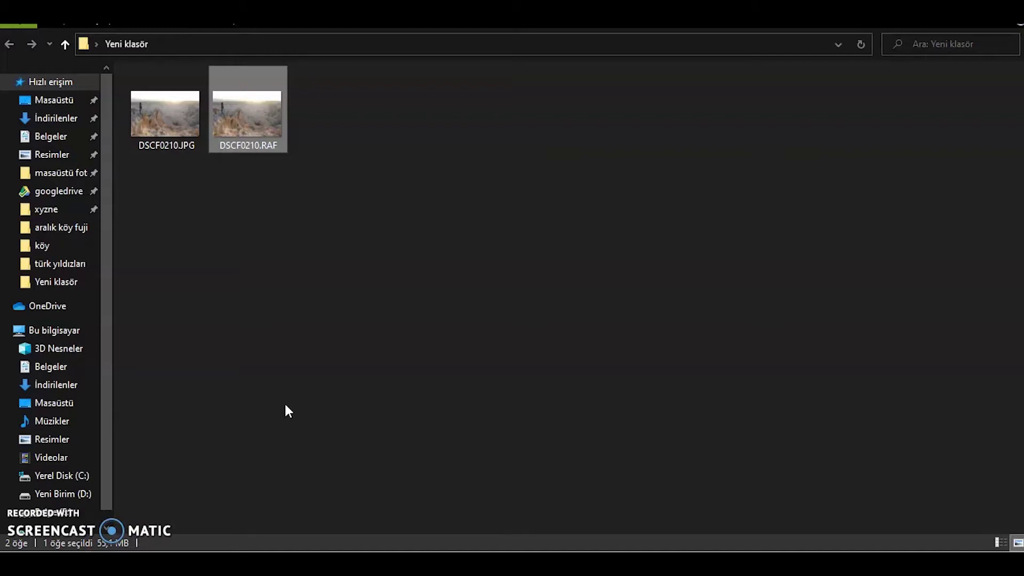
click(286, 400)
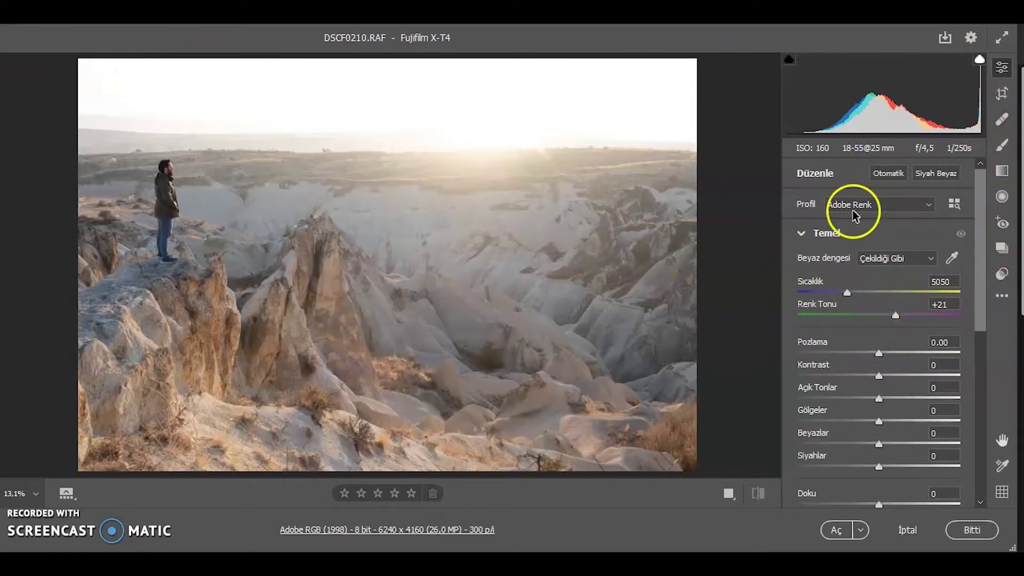
scroll(840, 469, down, 1)
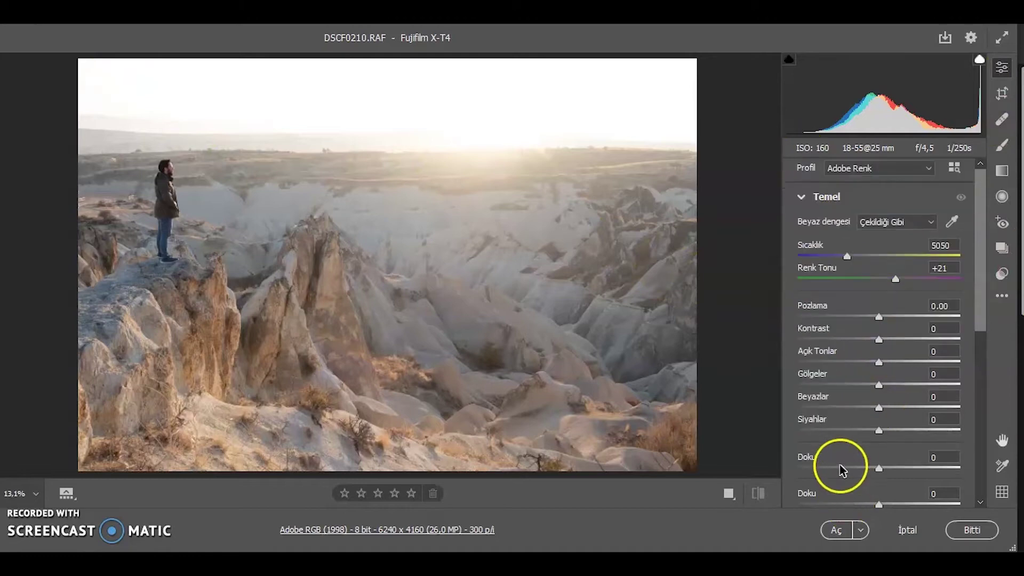
scroll(841, 469, down, 2)
scroll(842, 465, down, 5)
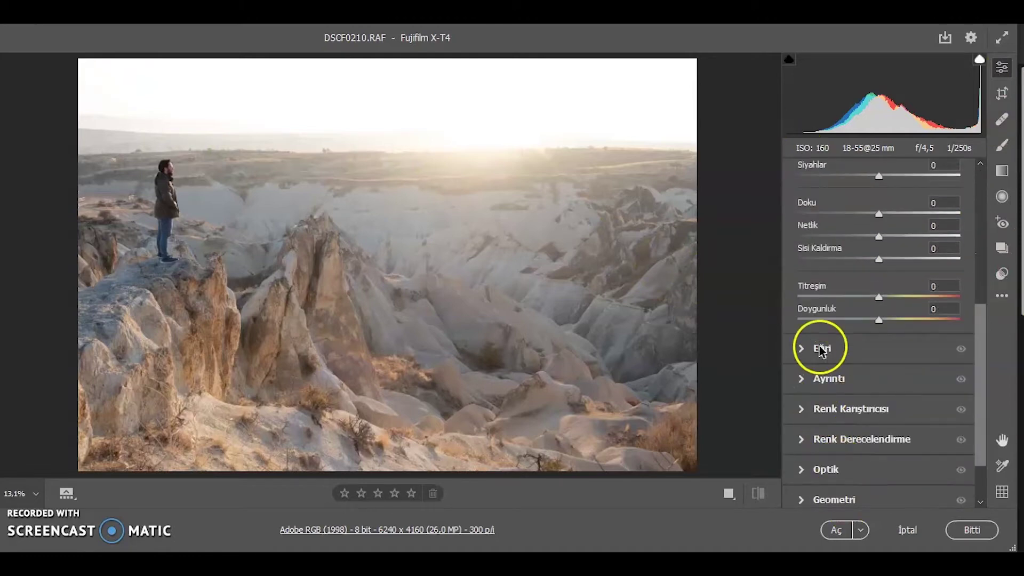
scroll(827, 349, up, 7)
scroll(832, 320, up, 1)
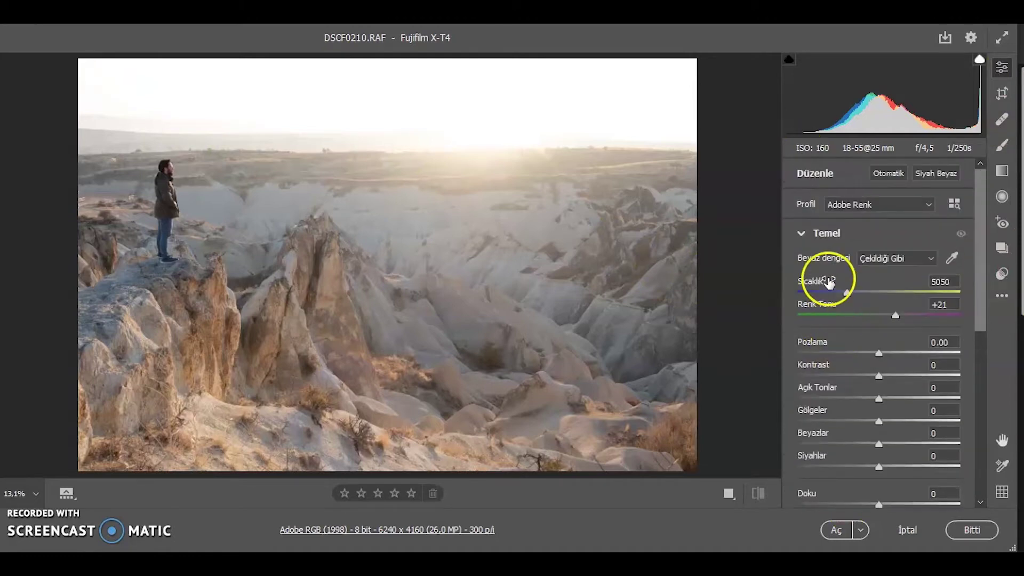
click(830, 239)
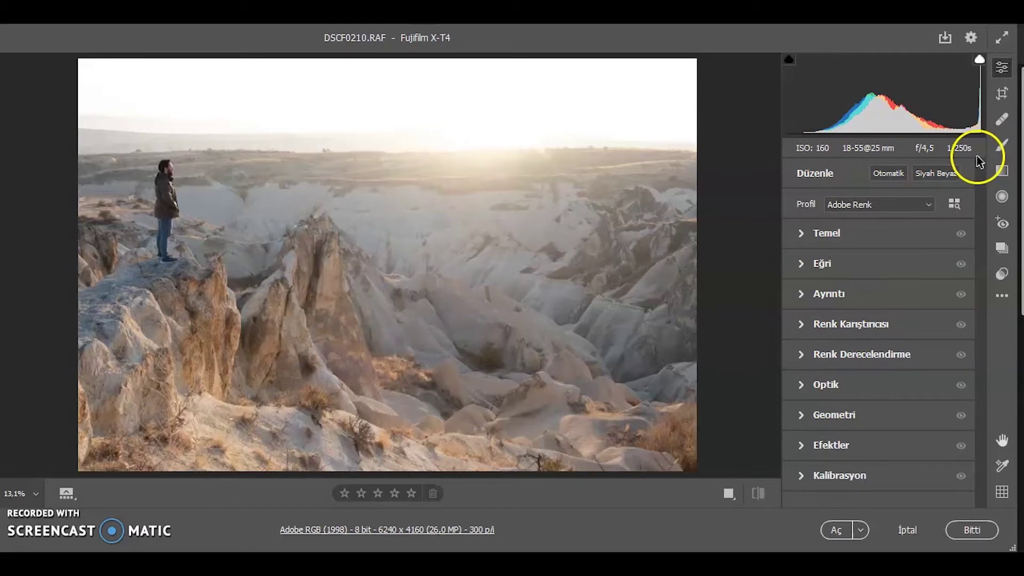
click(829, 234)
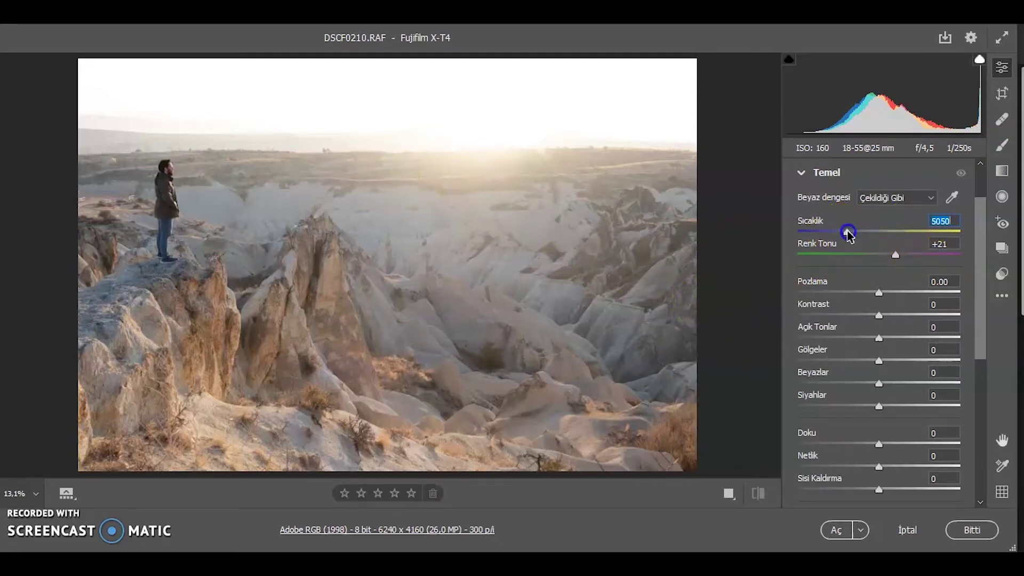
Step: Raise Sıcaklık to 5550, and test Renk Tonu shifts before restoring it to +21
drag(848, 232, 851, 233)
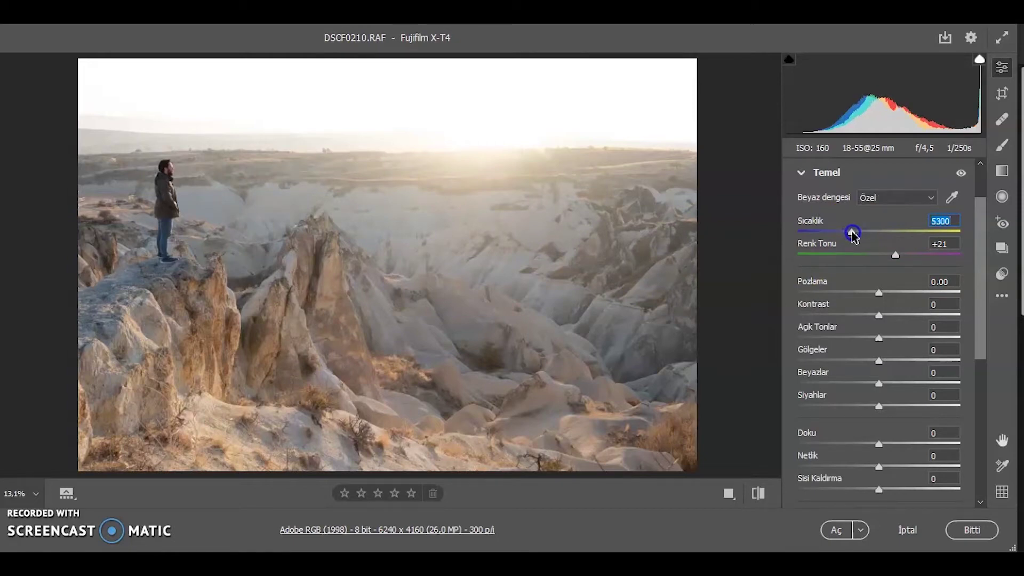
mouse_move(852, 232)
mouse_down()
mouse_move(912, 231)
mouse_move(828, 233)
mouse_move(856, 230)
mouse_up()
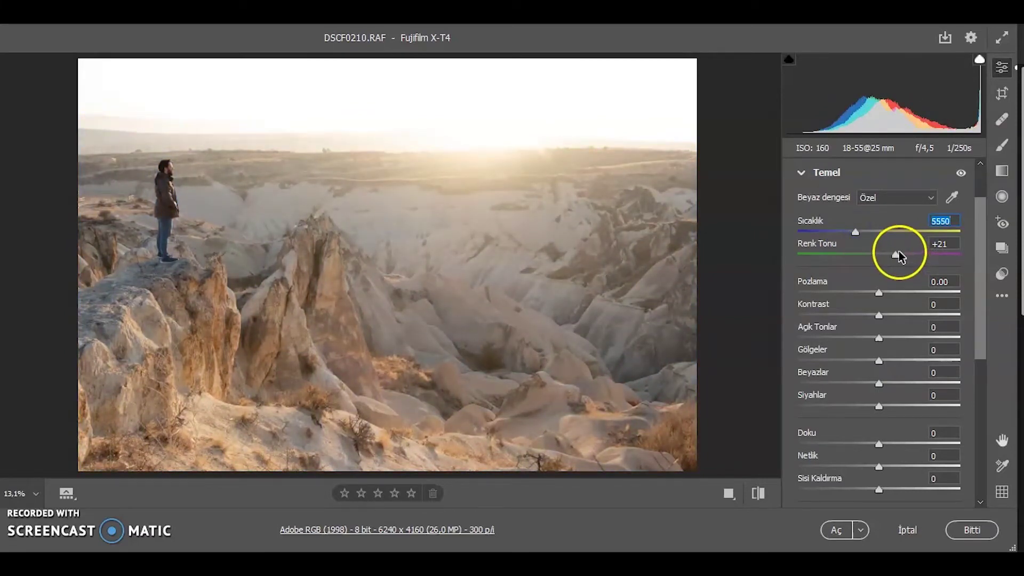
mouse_move(897, 254)
mouse_down()
mouse_move(836, 268)
mouse_move(915, 265)
mouse_up()
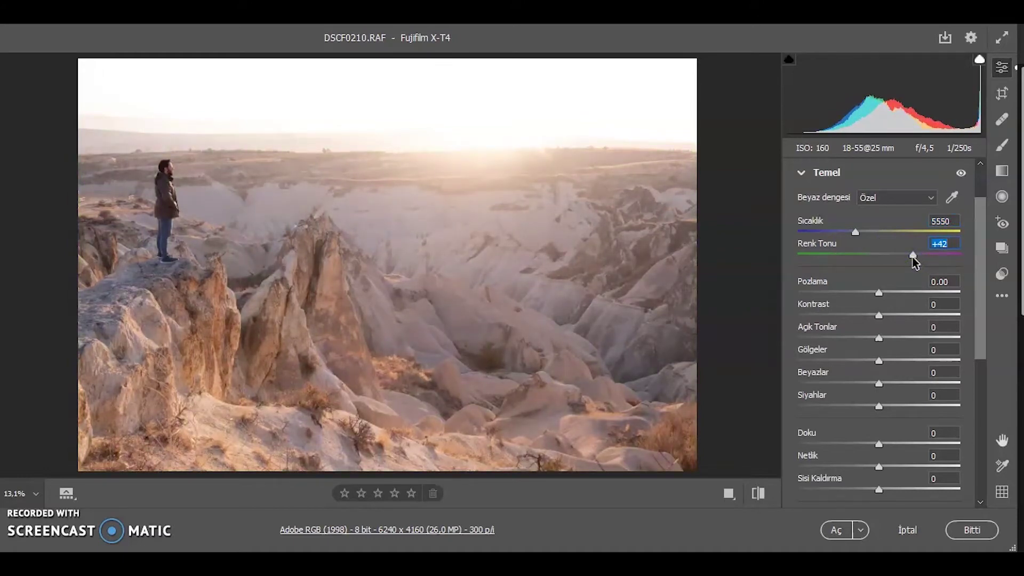
mouse_move(909, 254)
mouse_down()
mouse_move(894, 259)
mouse_move(944, 255)
mouse_up()
key(ctrl+z)
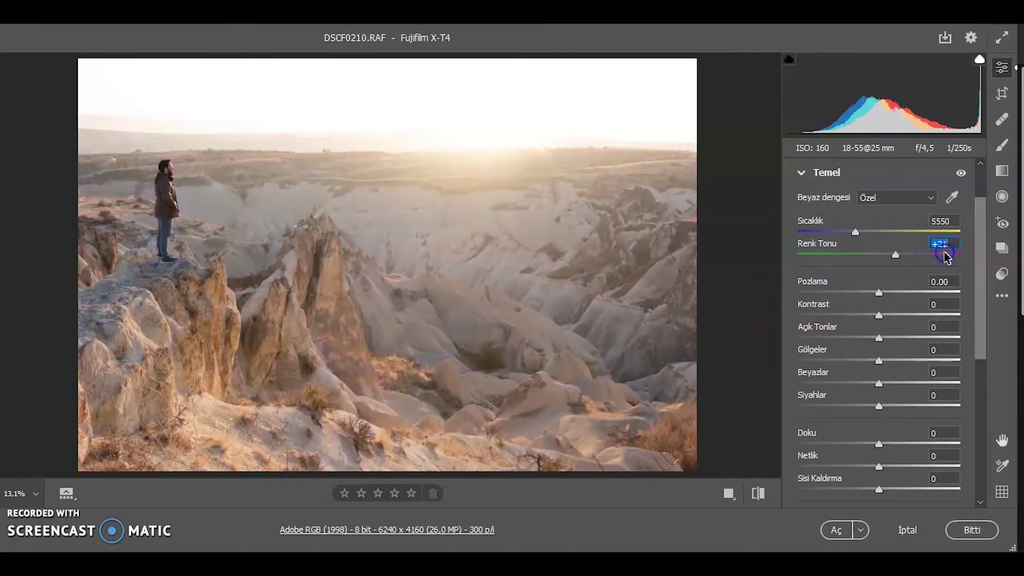
click(897, 246)
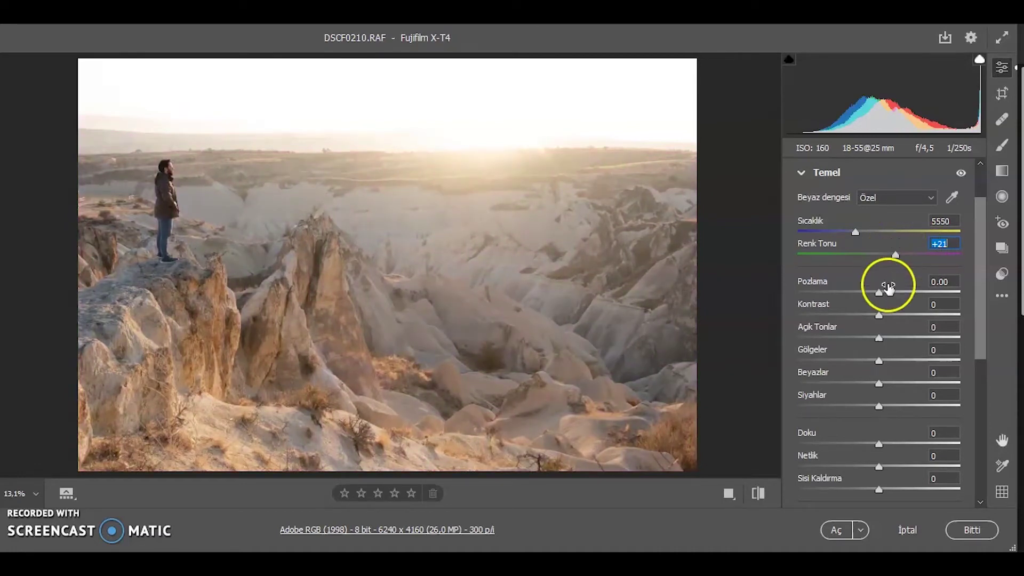
Step: Try different exposure, contrast and highlight values, then reset exposure and contrast near zero
mouse_move(878, 292)
mouse_down()
mouse_move(839, 297)
mouse_move(928, 293)
mouse_move(863, 306)
mouse_up()
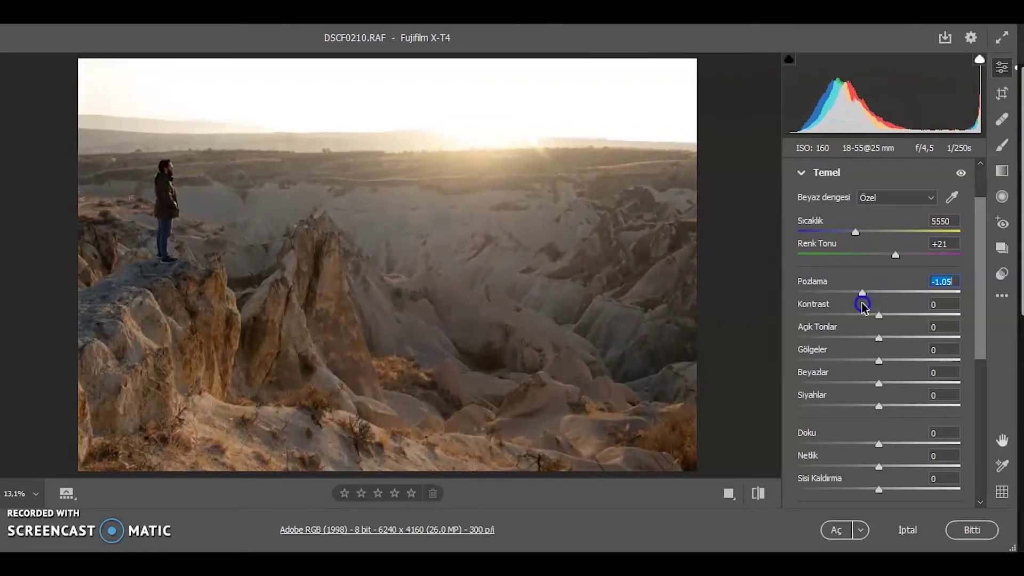
drag(863, 307, 860, 304)
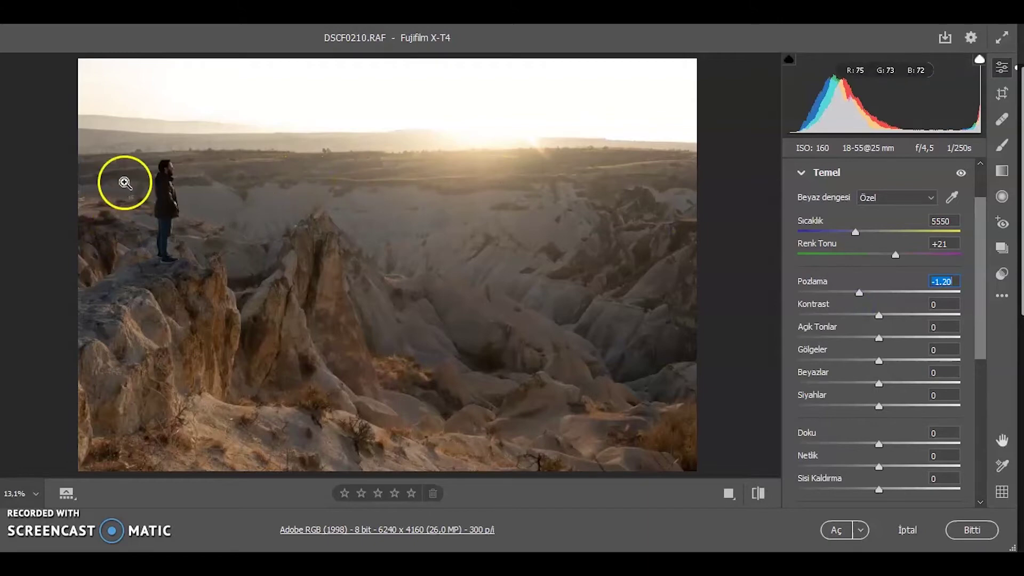
click(879, 316)
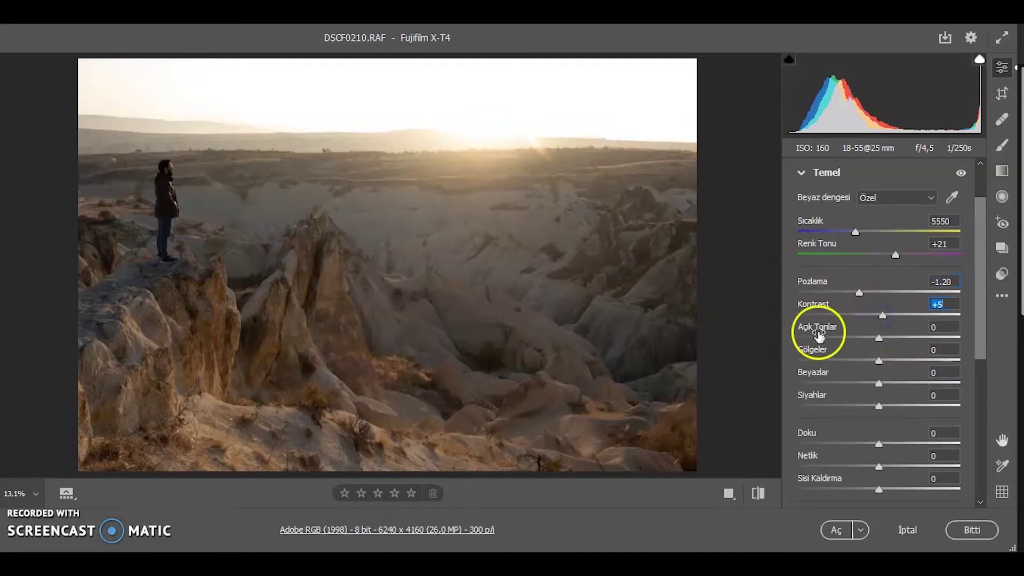
mouse_move(825, 338)
mouse_down()
mouse_move(887, 341)
mouse_move(798, 339)
mouse_up()
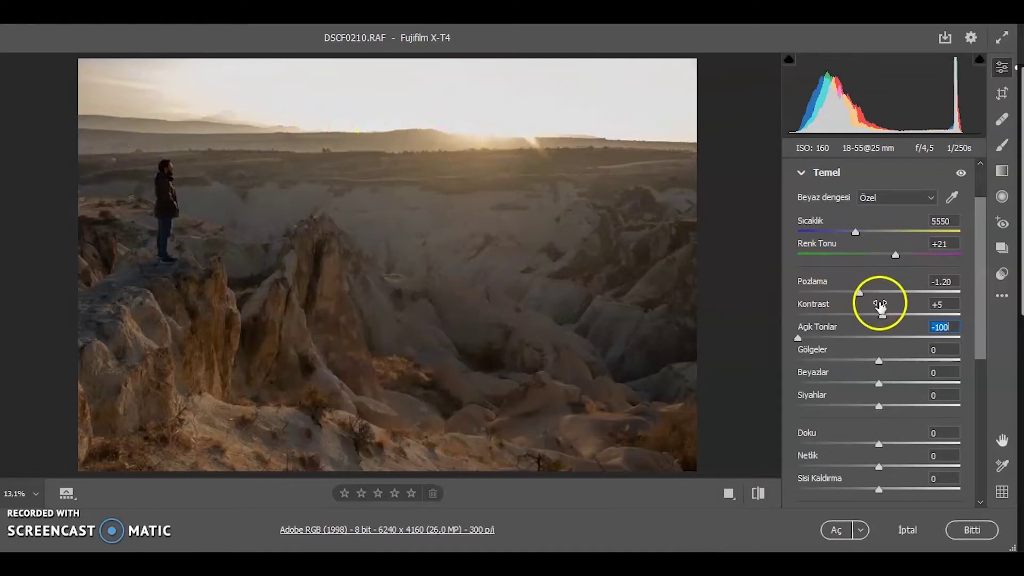
click(884, 337)
drag(883, 289, 877, 292)
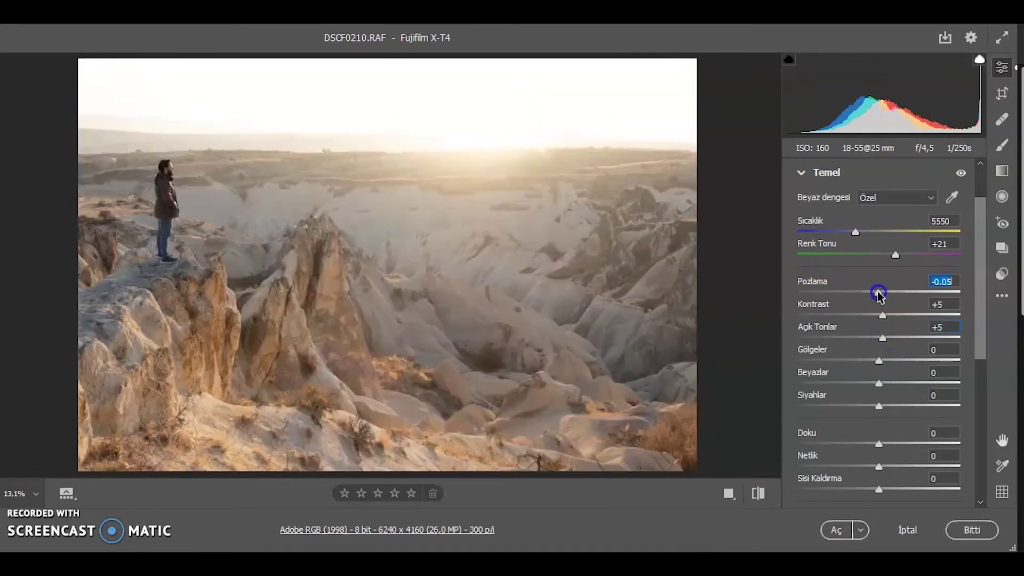
double_click(883, 315)
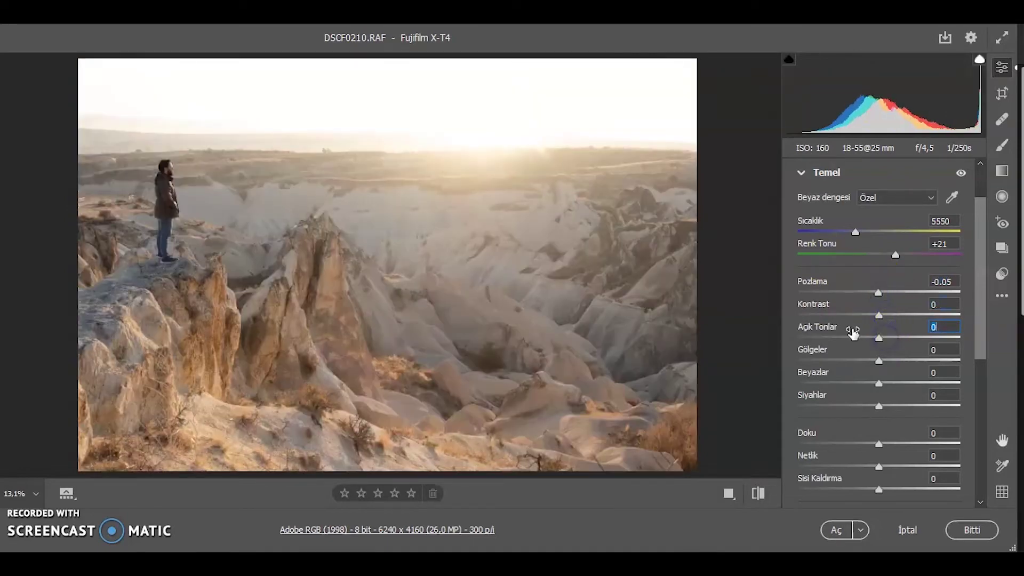
Step: Lower Pozlama to -0.90 while checking the man up close, and raise Kontrast to +5
mouse_move(165, 167)
mouse_down()
mouse_move(345, 235)
mouse_move(144, 233)
mouse_up()
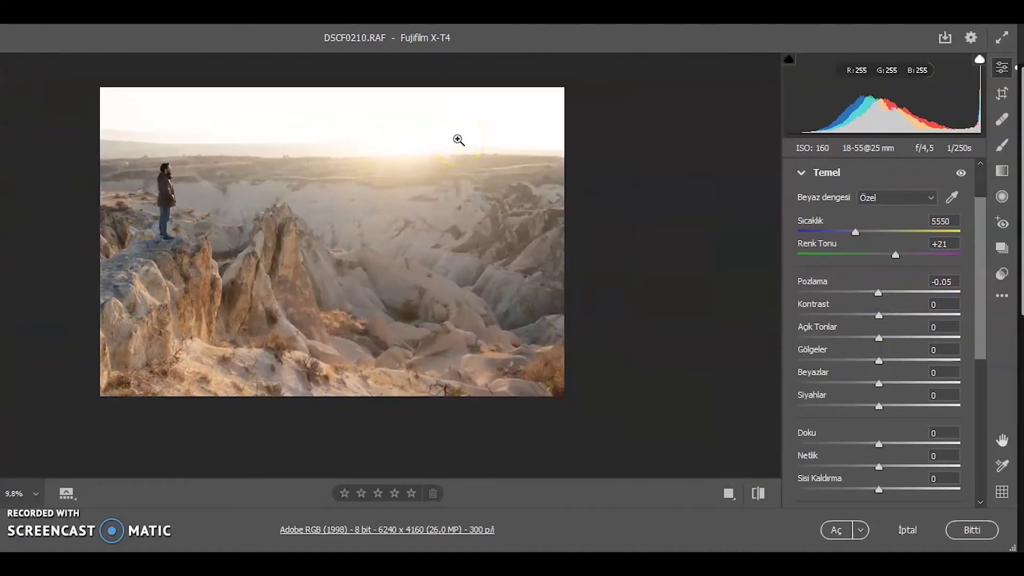
drag(878, 292, 865, 291)
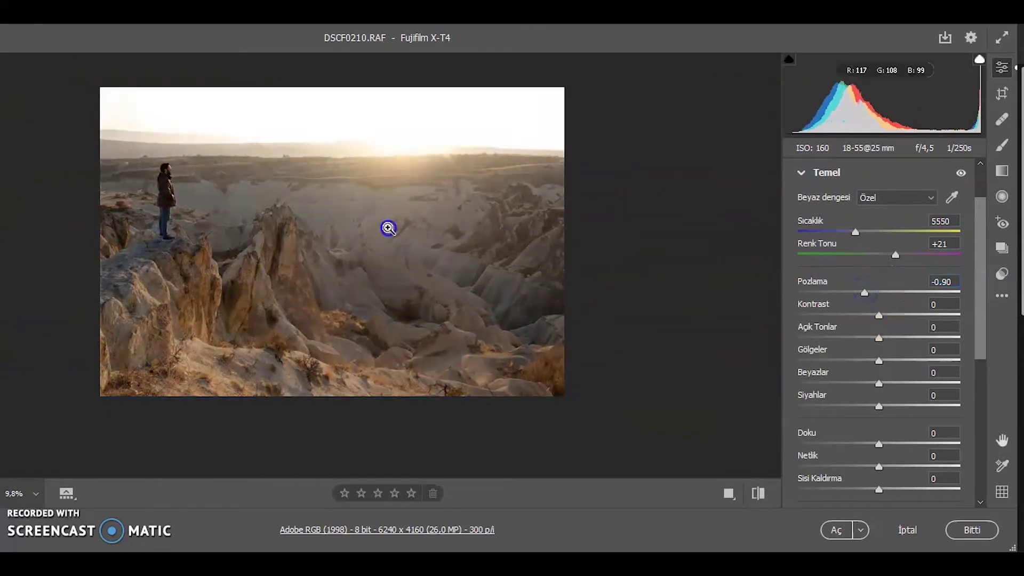
click(387, 228)
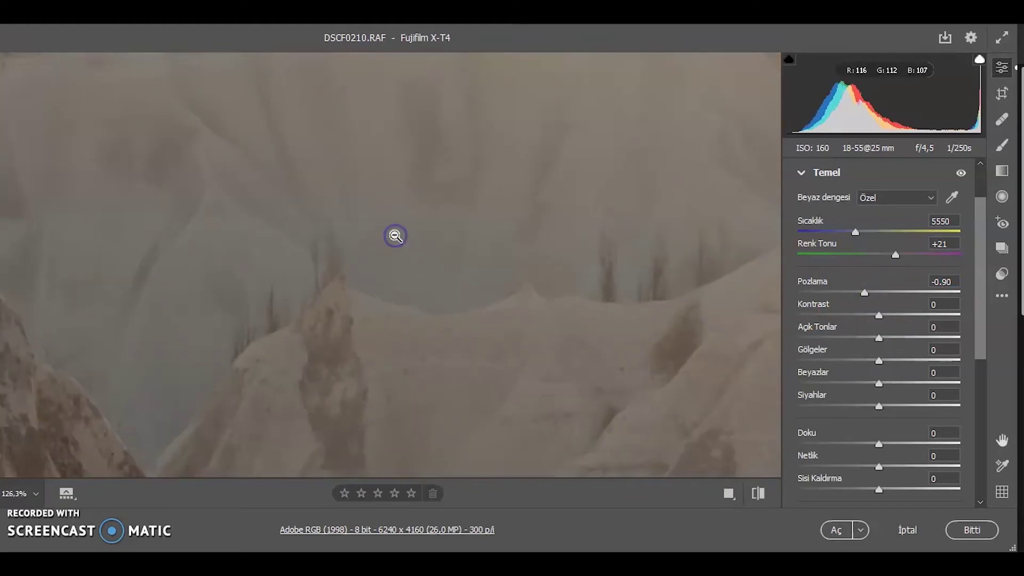
click(396, 236)
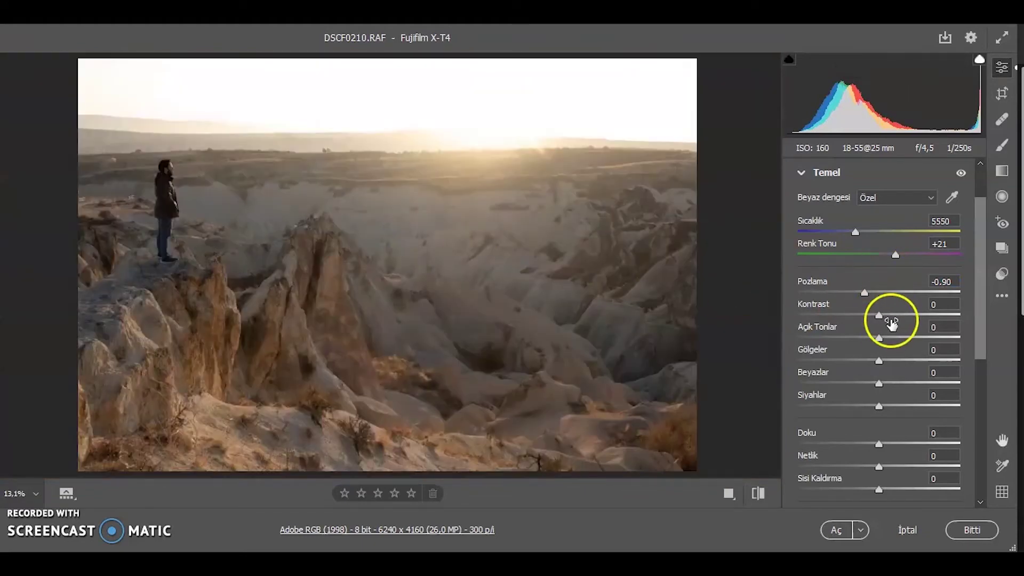
mouse_move(880, 315)
mouse_down()
mouse_move(852, 339)
mouse_move(976, 355)
mouse_up()
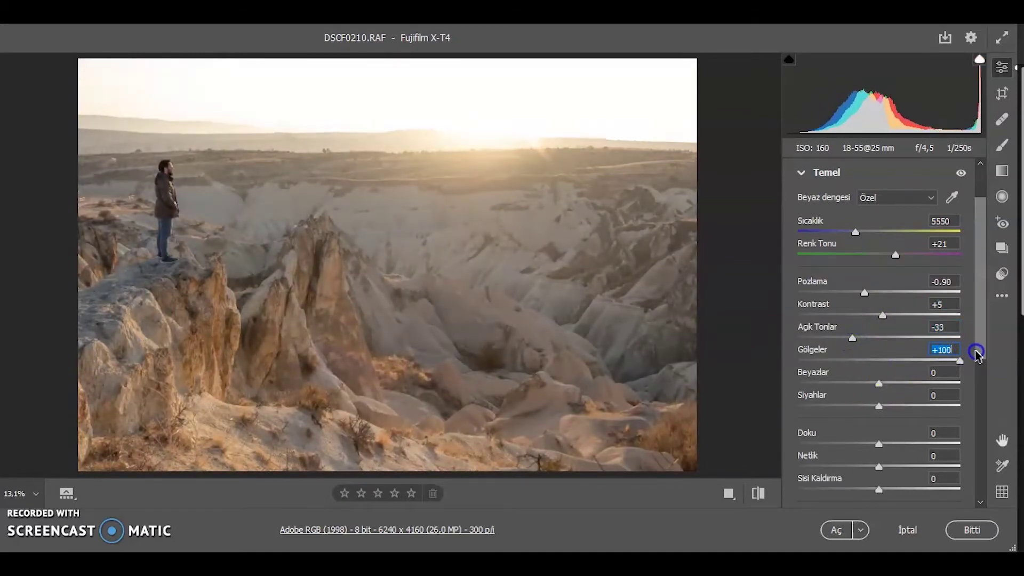
Step: Set Gölgeler to +39 after previewing -100, and lower Açık Tonlar to -37
drag(167, 195, 285, 229)
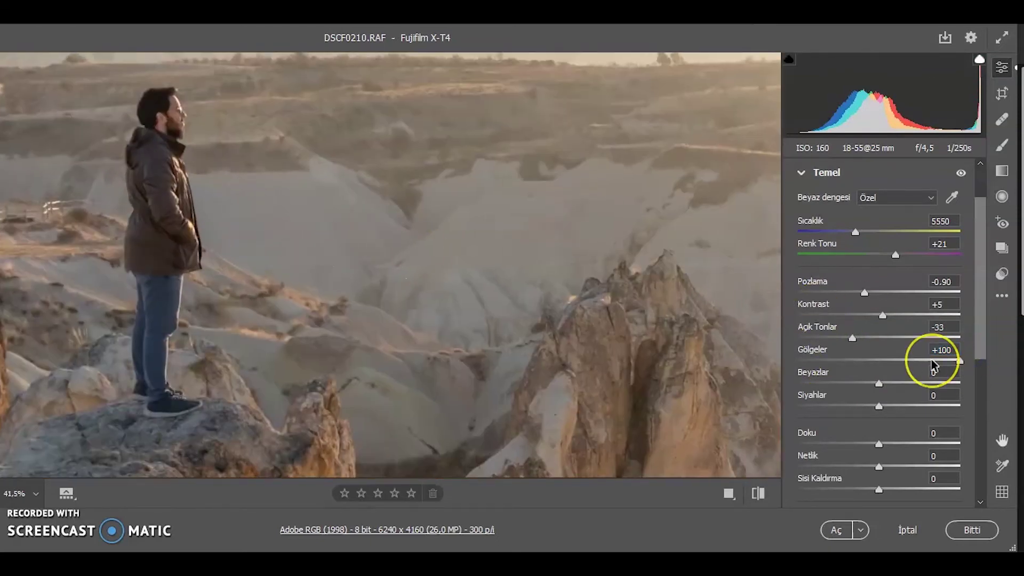
drag(931, 359, 789, 360)
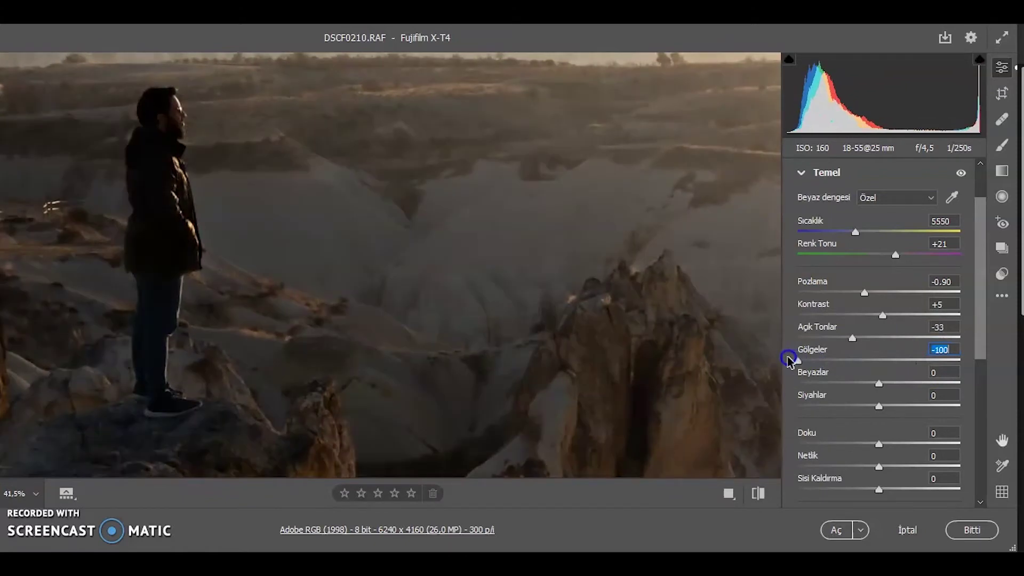
drag(798, 356, 911, 362)
drag(856, 339, 849, 337)
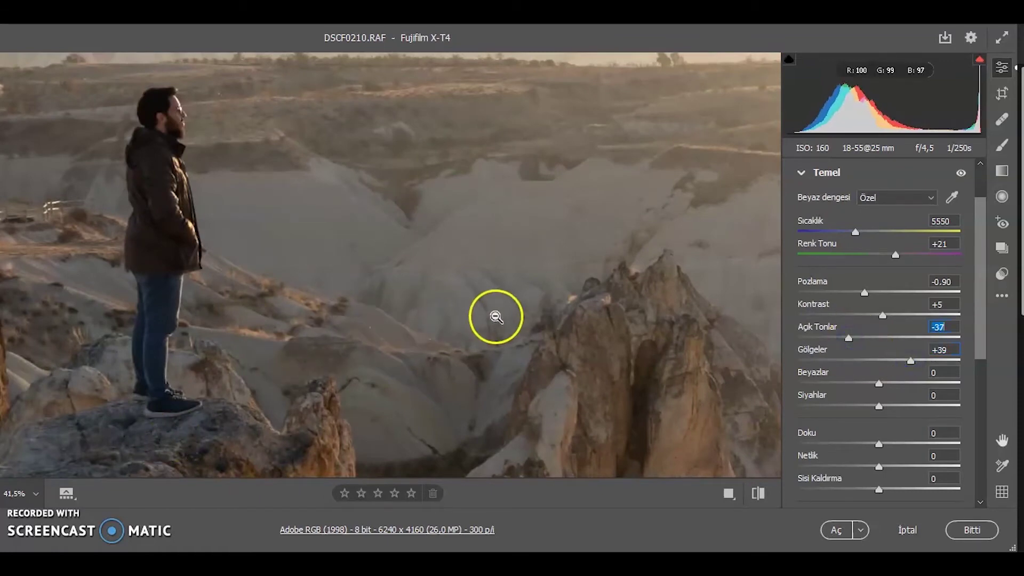
click(496, 317)
key(ctrl+0)
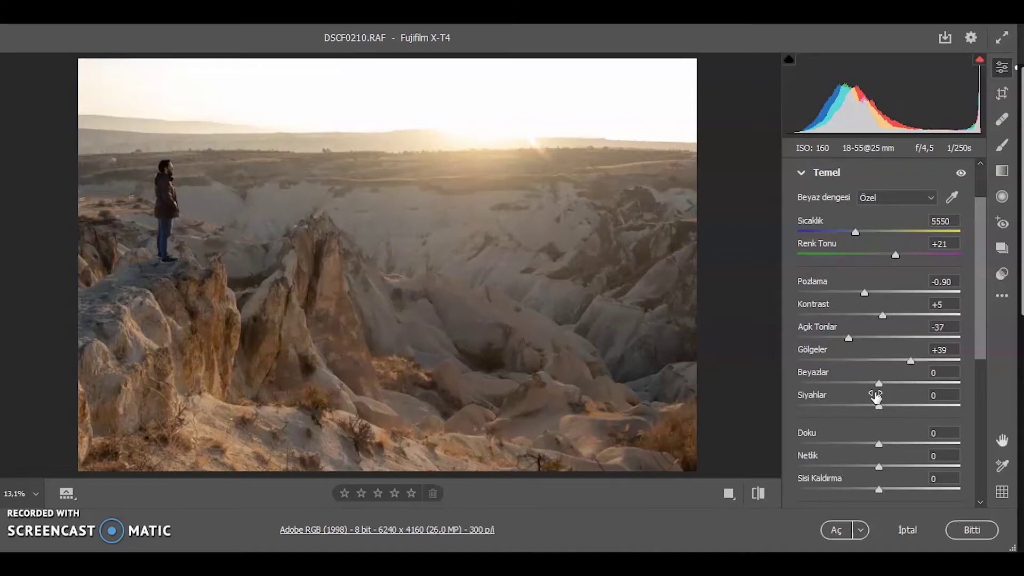
Step: Set Beyazlar to -16 and Siyahlar to +1 after previewing stronger values
drag(869, 383, 799, 400)
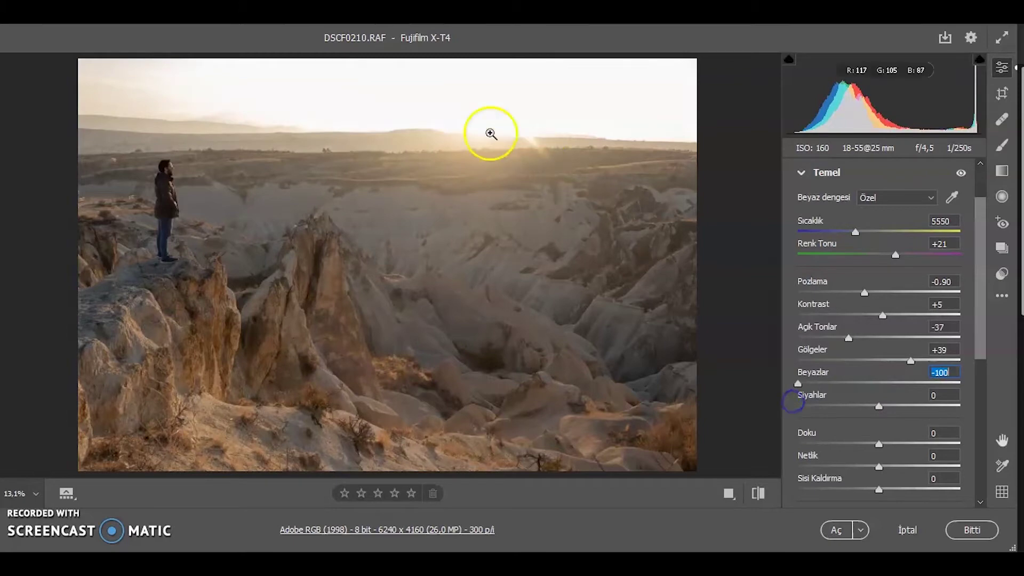
drag(925, 383, 865, 392)
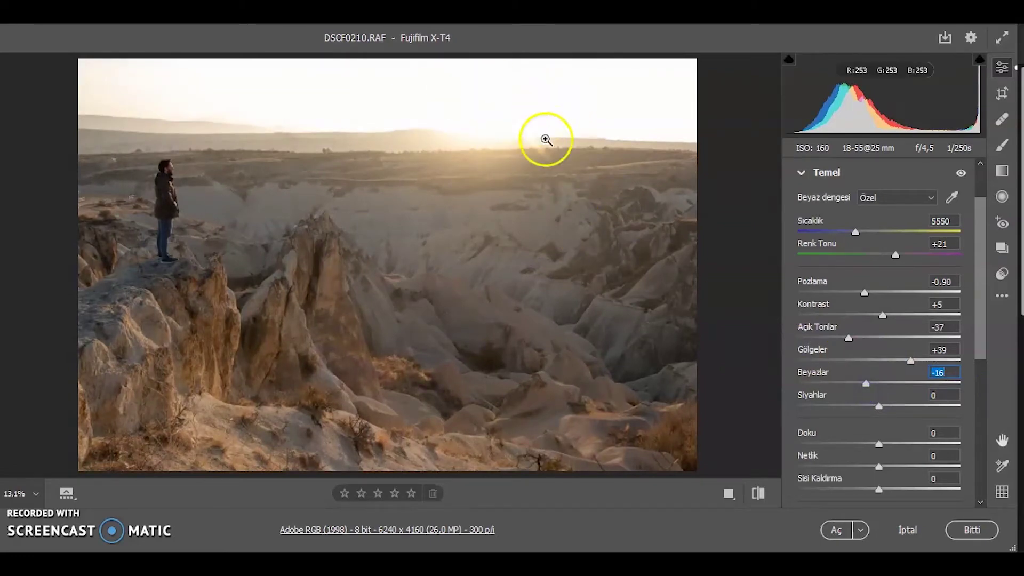
drag(878, 406, 892, 408)
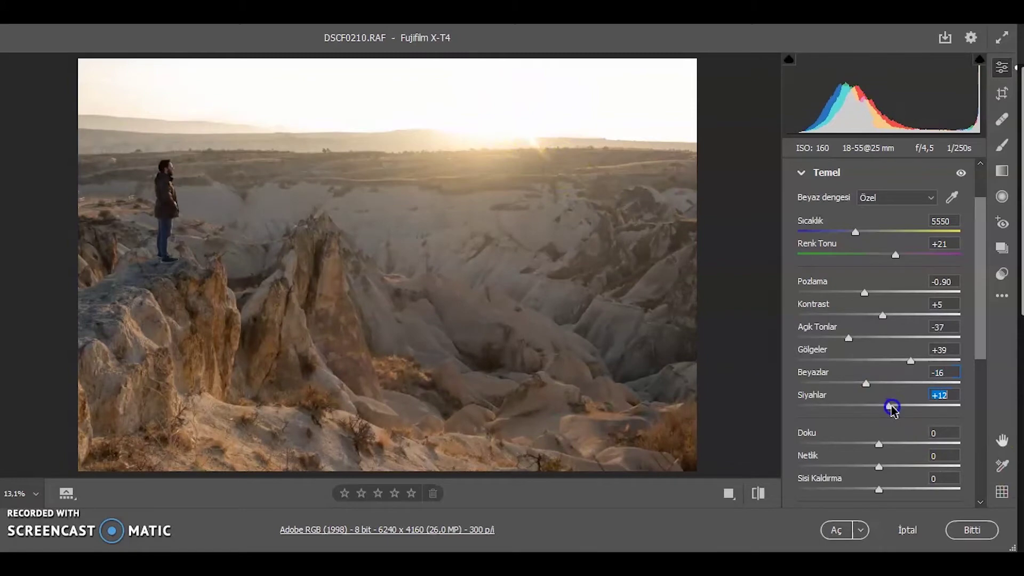
mouse_move(883, 408)
mouse_down()
mouse_move(853, 411)
mouse_move(881, 412)
mouse_up()
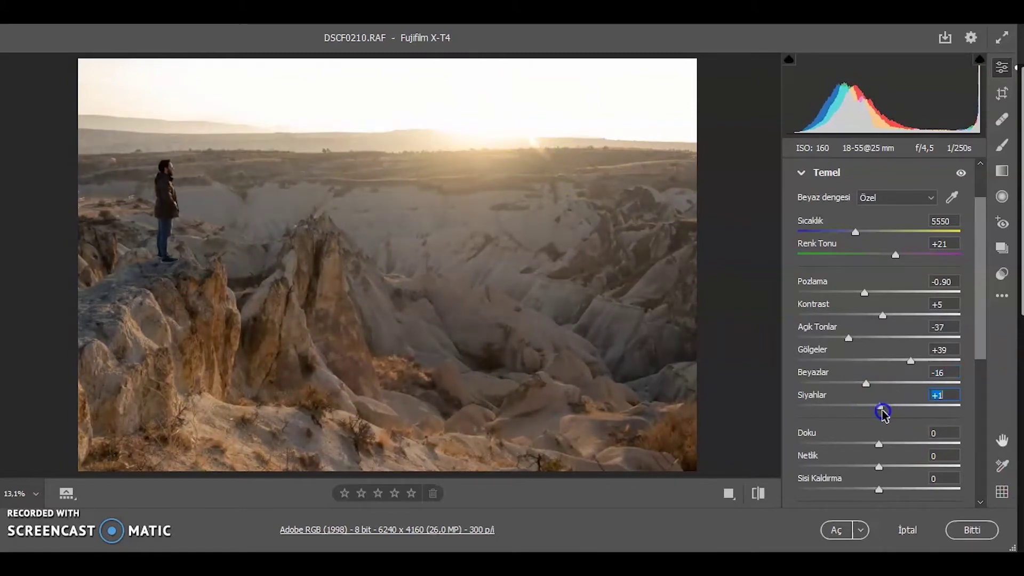
click(239, 219)
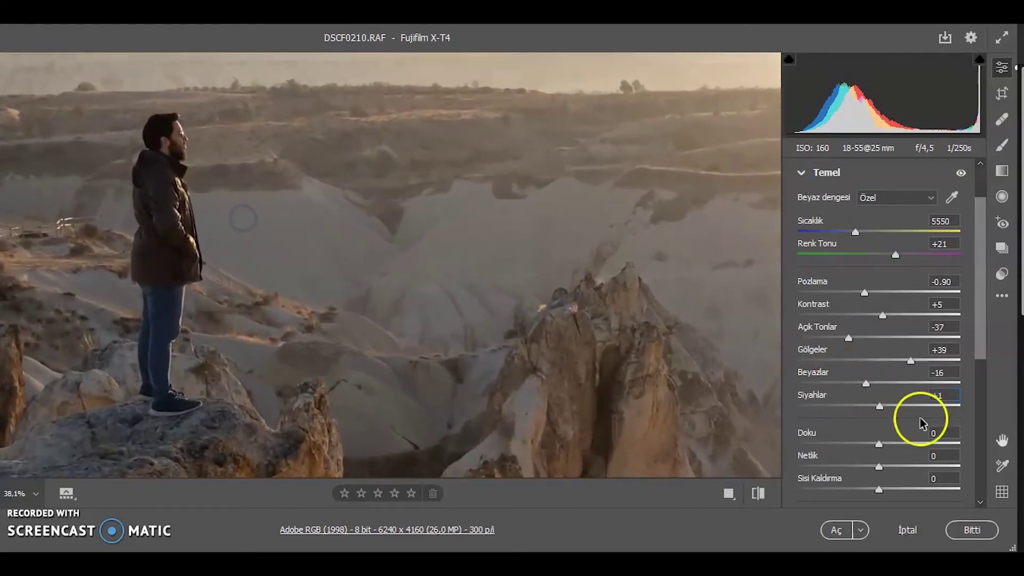
scroll(891, 418, down, 1)
scroll(884, 407, down, 1)
Step: Compare Doku at +100 and -100, settle it at +9, and drag Netlik to -81
drag(879, 371, 929, 376)
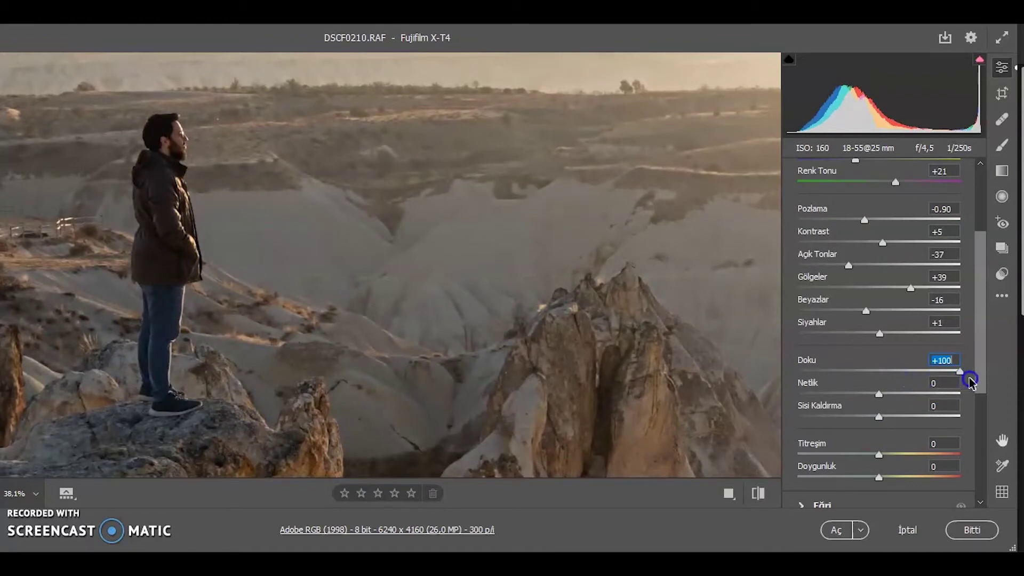
click(206, 405)
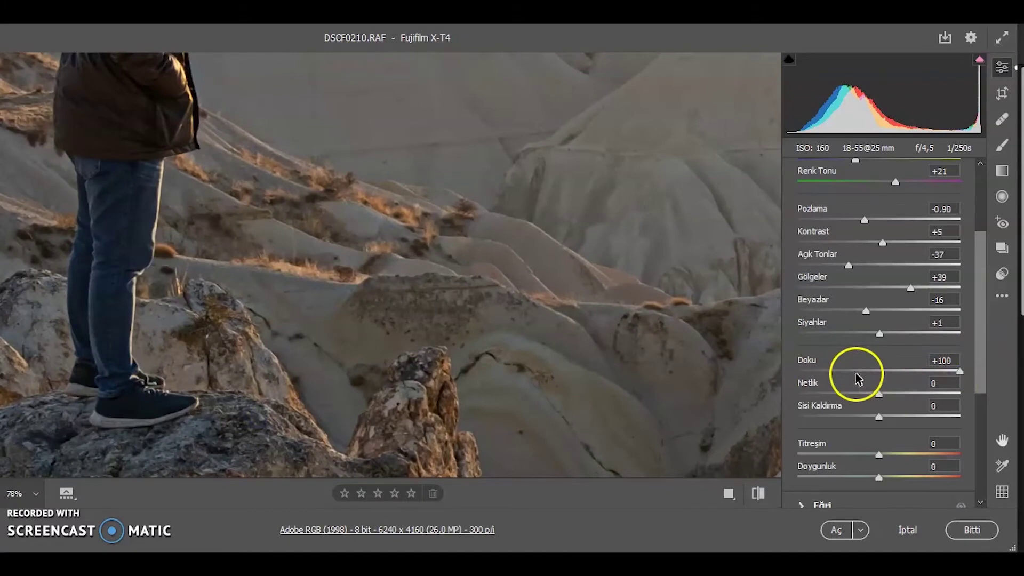
drag(875, 376, 741, 365)
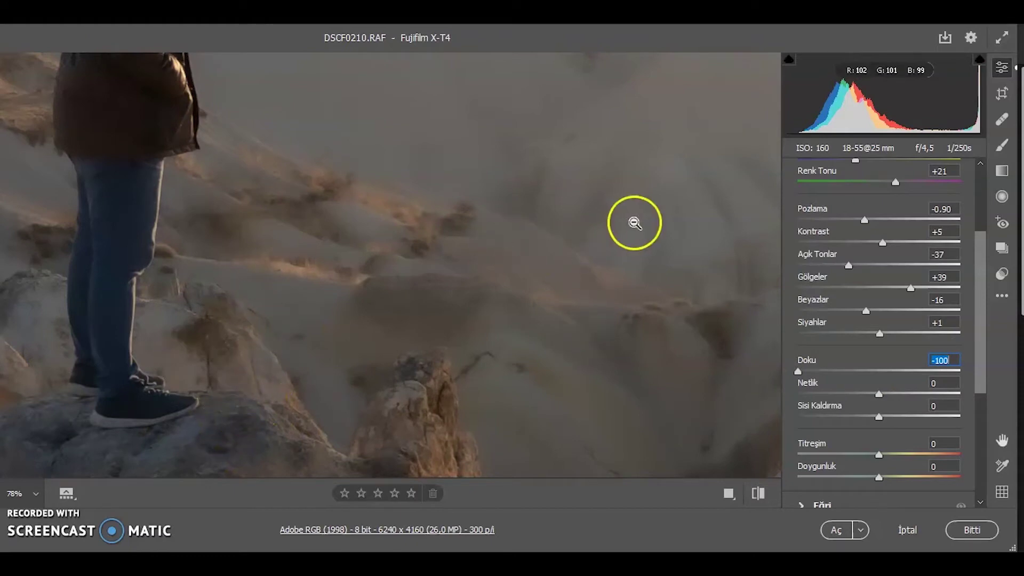
click(931, 370)
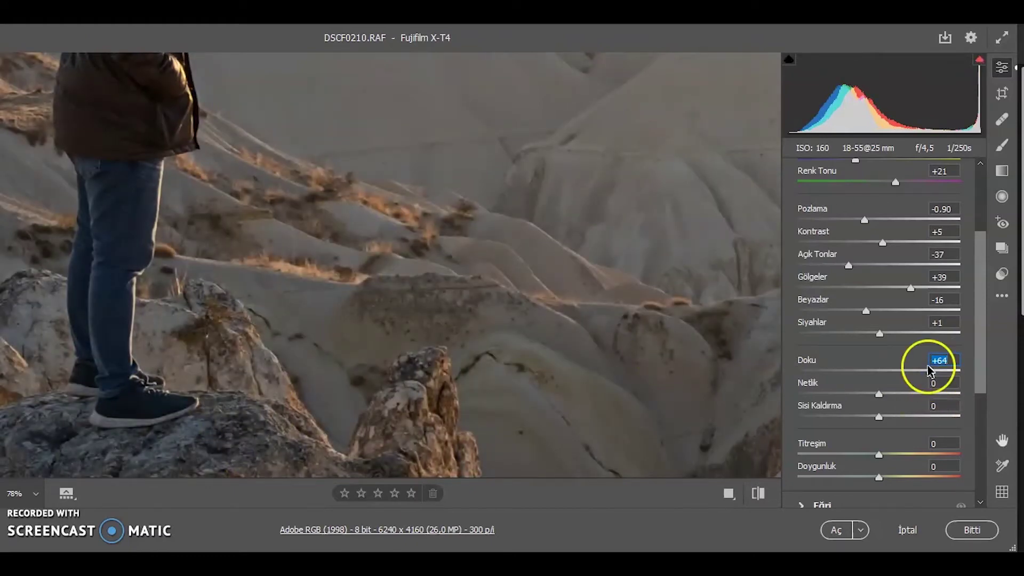
click(886, 371)
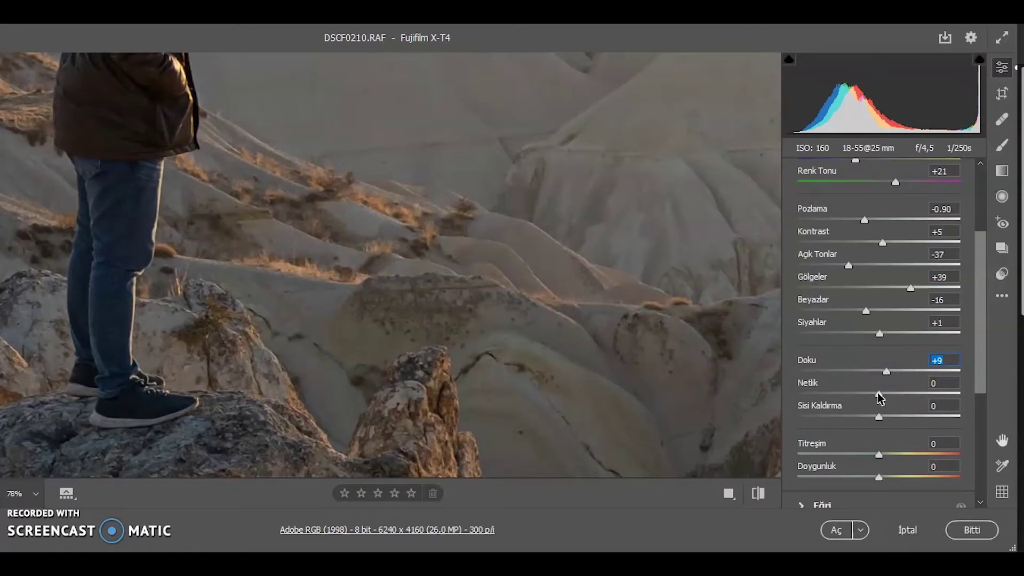
drag(861, 400, 812, 394)
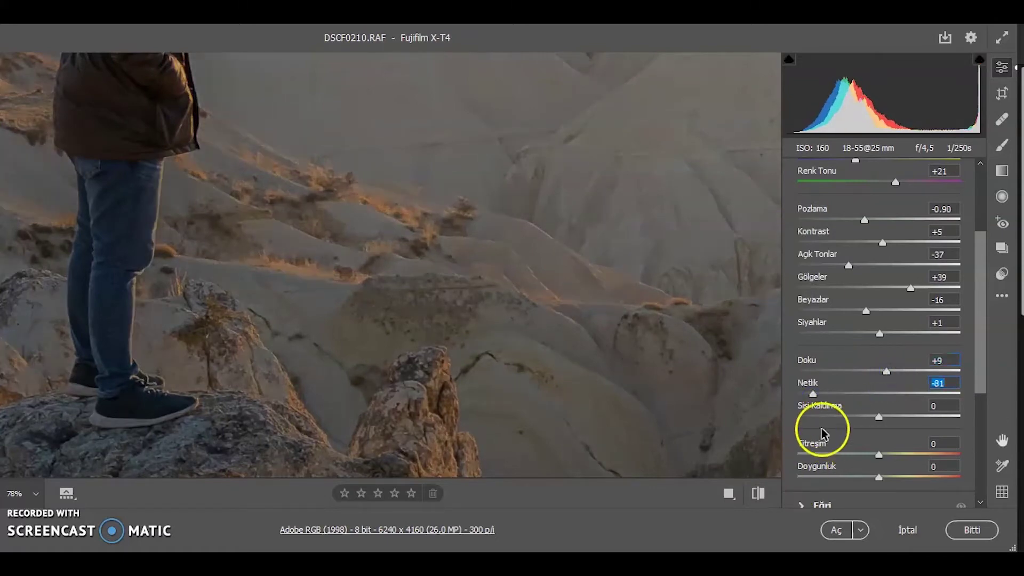
Step: Push Netlik to +100 then back to +2, and ease Doku to +8
drag(885, 393, 960, 393)
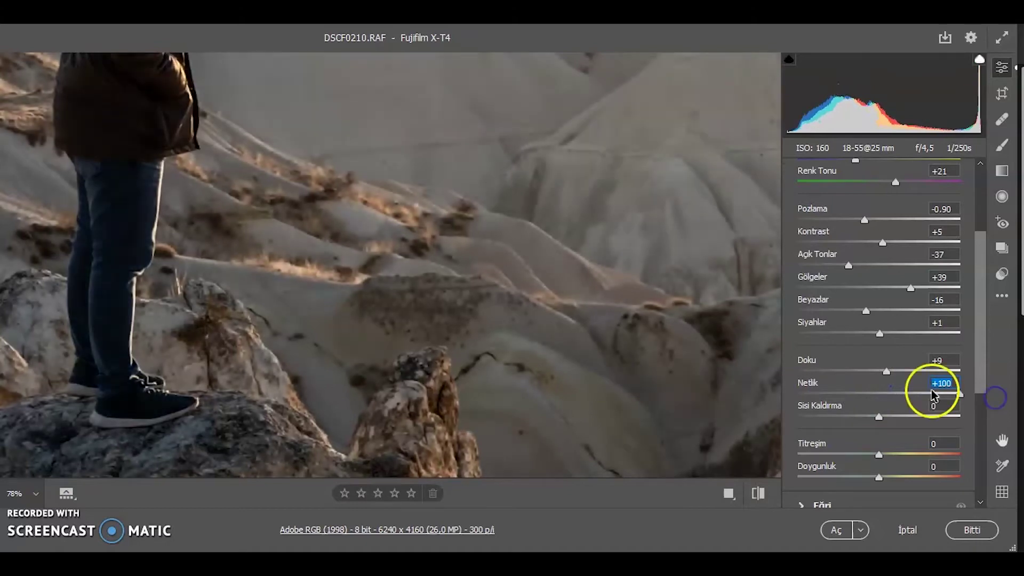
click(891, 394)
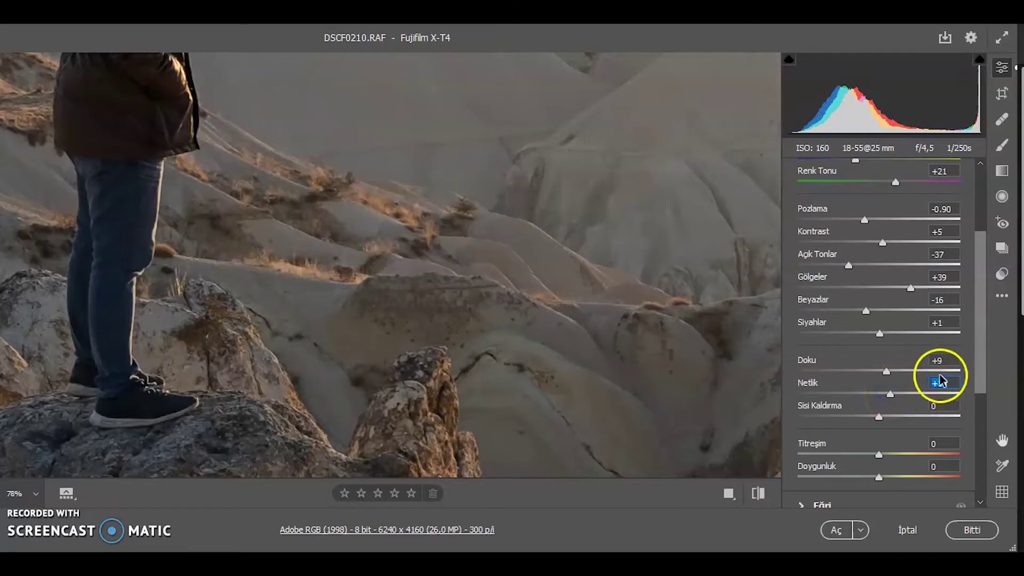
drag(887, 372, 905, 380)
text(+2)
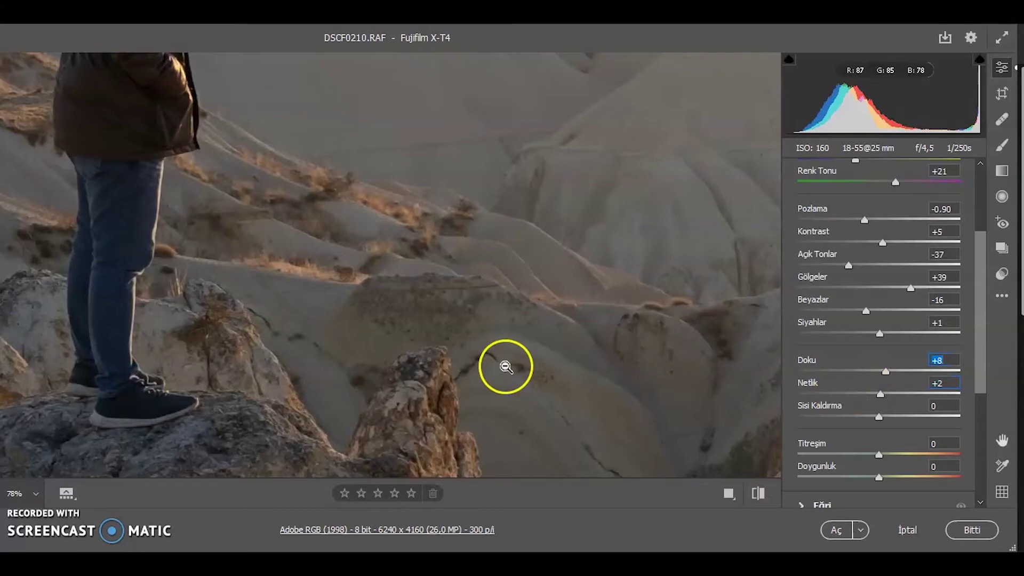
scroll(521, 274, up, 3)
Step: Preview Sisi Kaldırma at -91 and +60, reset it, then settle at +18
scroll(524, 275, down, 3)
scroll(480, 267, down, 2)
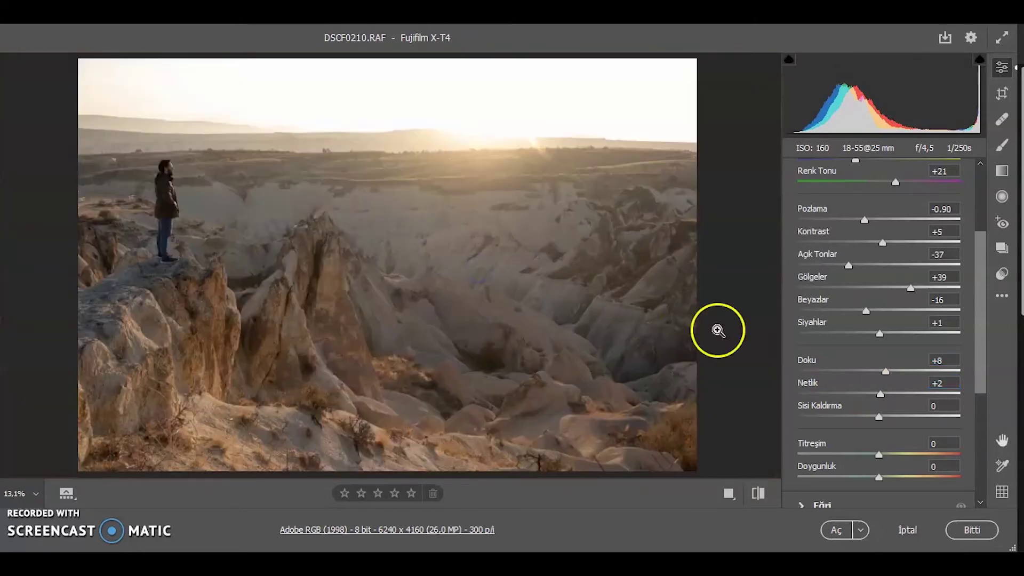
click(805, 417)
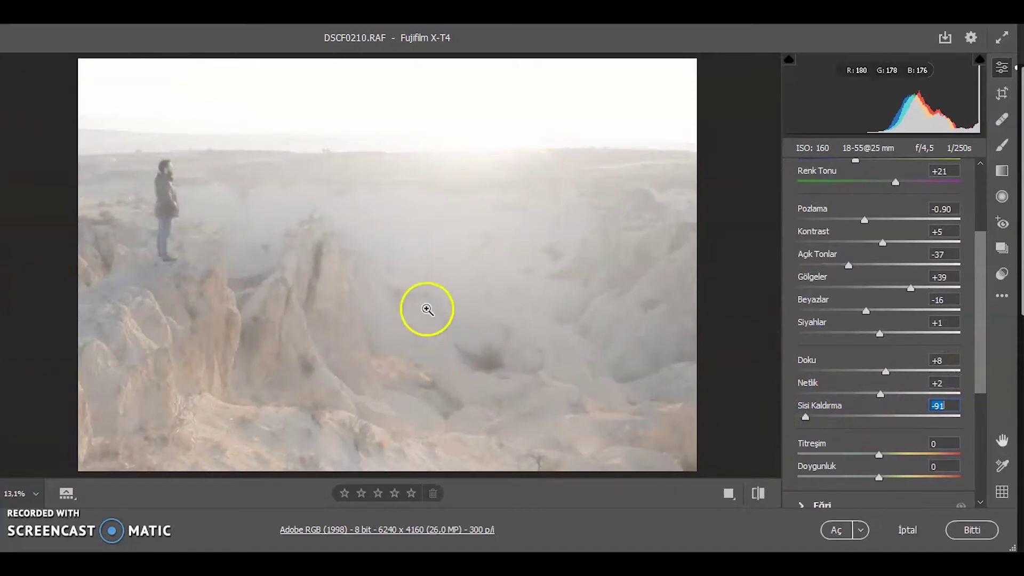
click(927, 417)
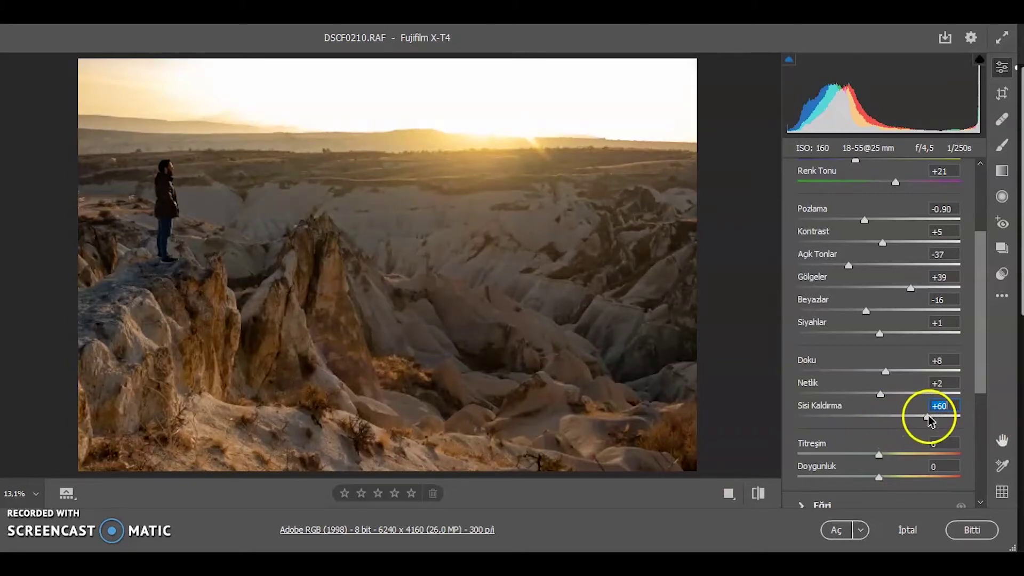
double_click(928, 417)
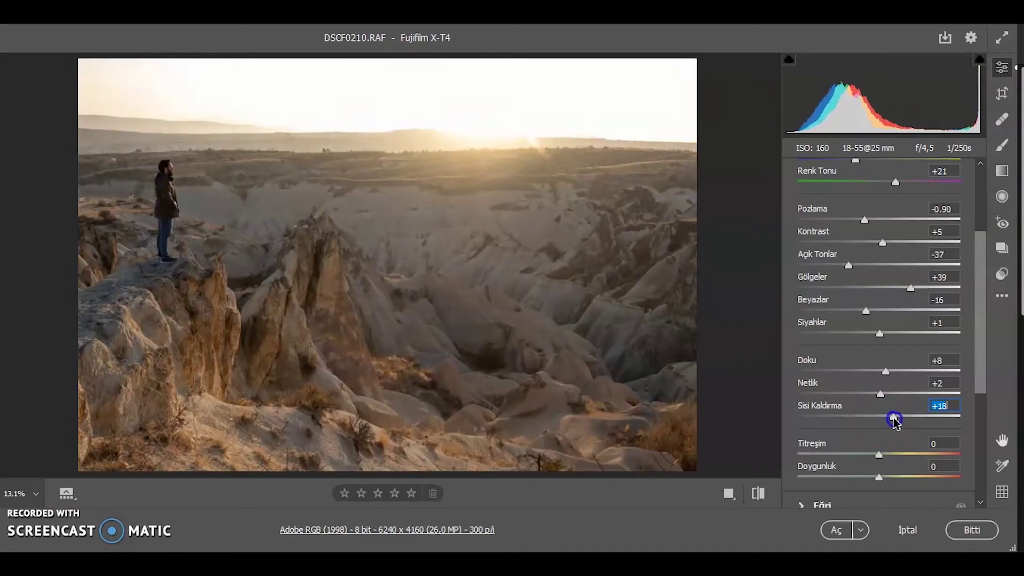
drag(901, 419, 895, 420)
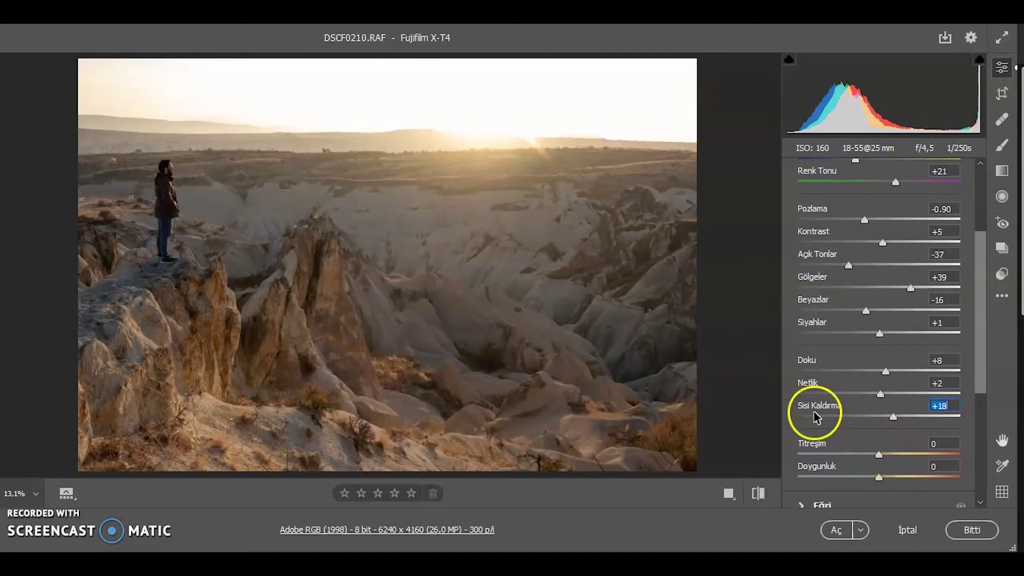
scroll(816, 417, down, 2)
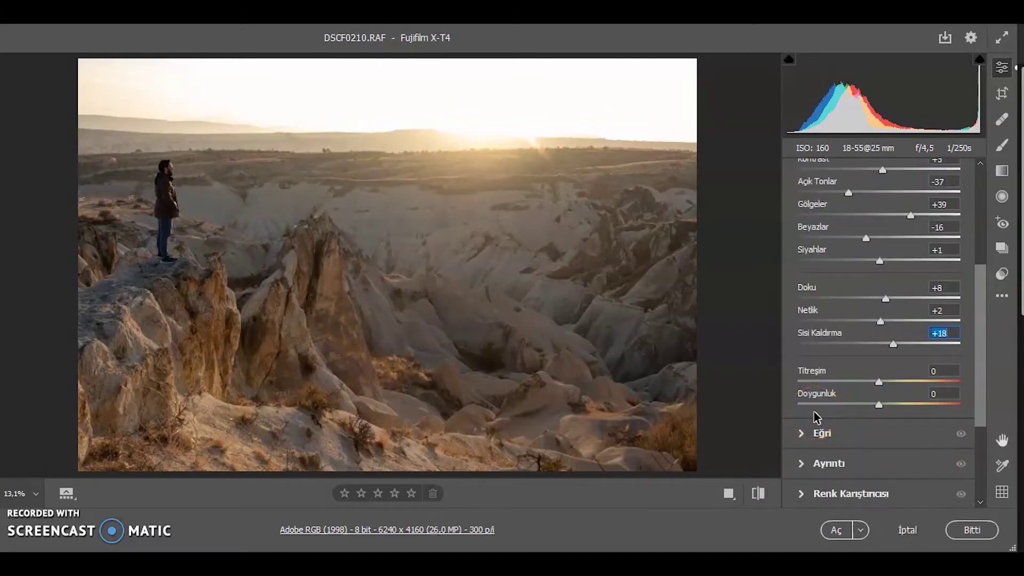
Step: After testing extremes, set Titreşim (Vibrance) to +54 with Doygunluk (Saturation) at 0
click(881, 405)
drag(933, 401, 965, 394)
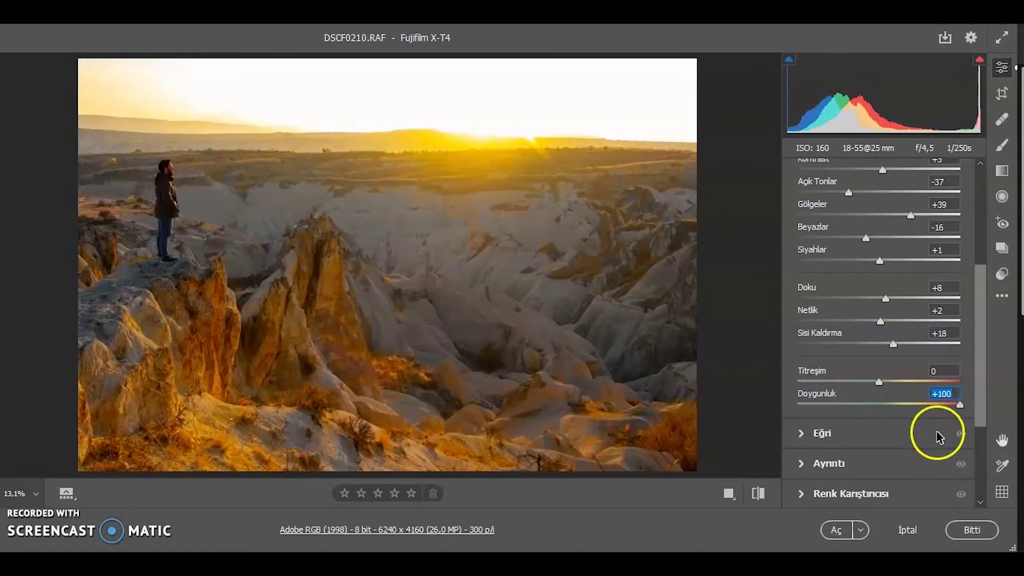
double_click(879, 406)
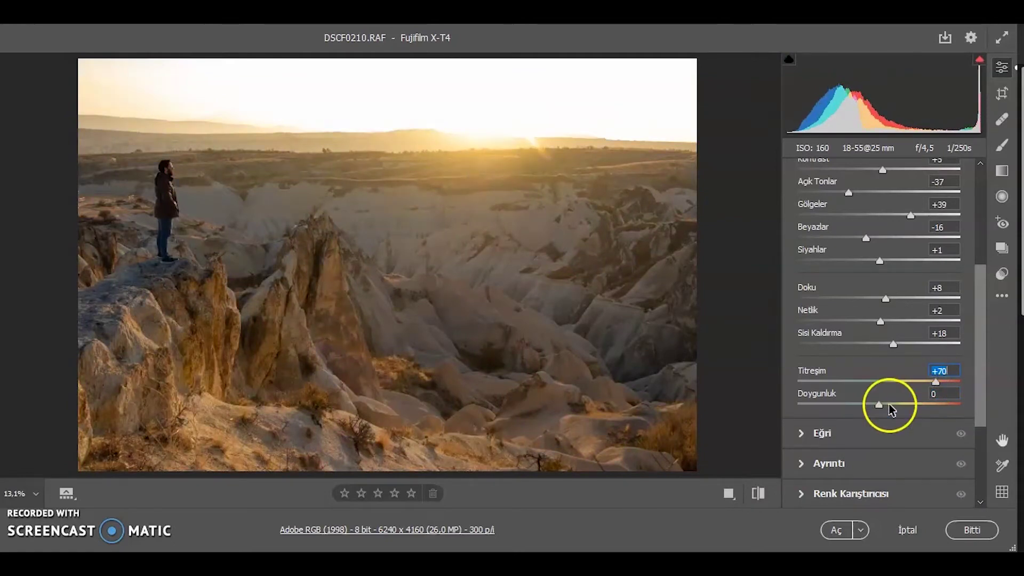
click(931, 391)
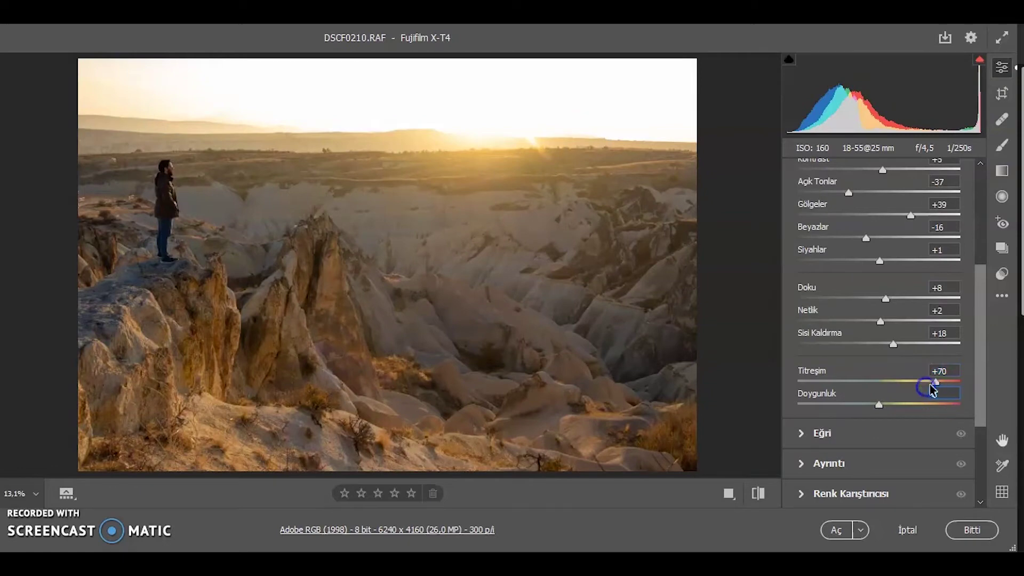
mouse_move(927, 384)
mouse_down()
mouse_move(797, 381)
mouse_move(986, 407)
mouse_up()
click(800, 405)
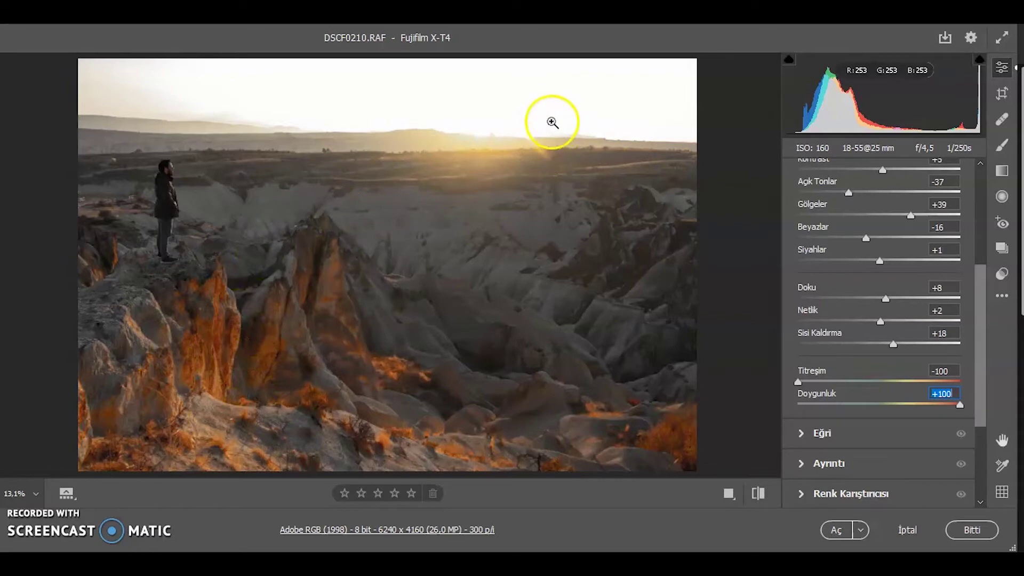
click(889, 405)
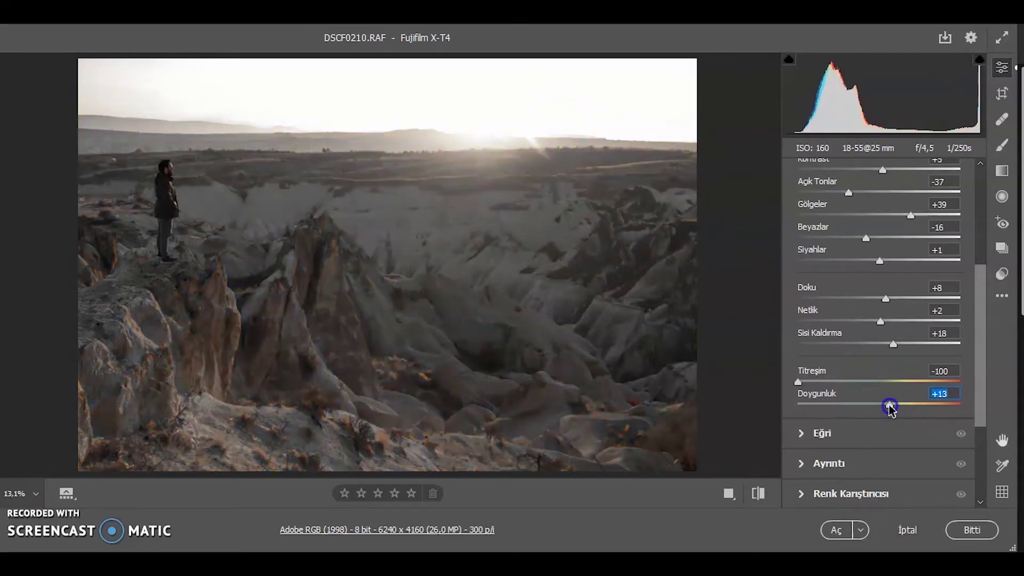
click(905, 382)
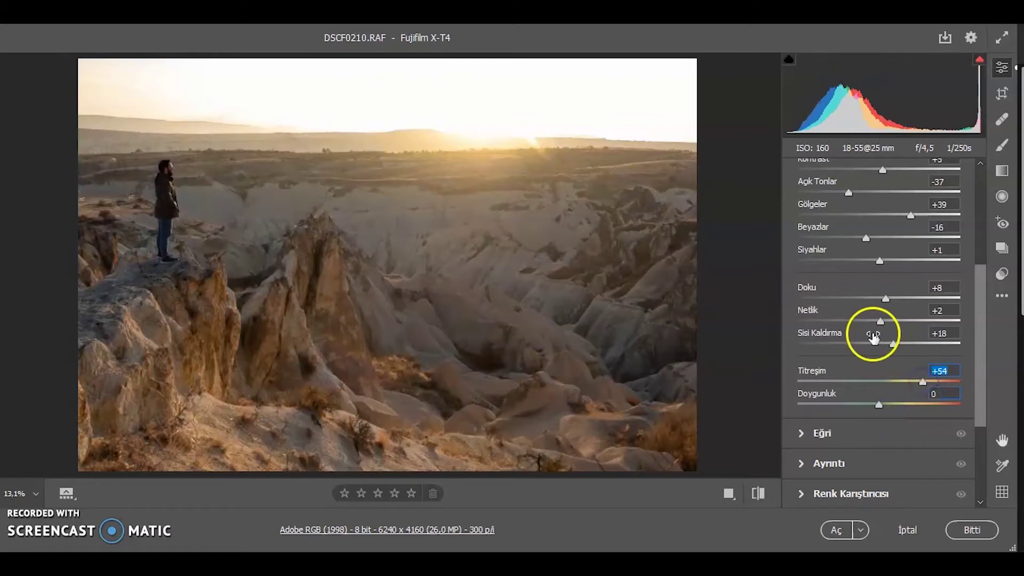
scroll(857, 212, up, 5)
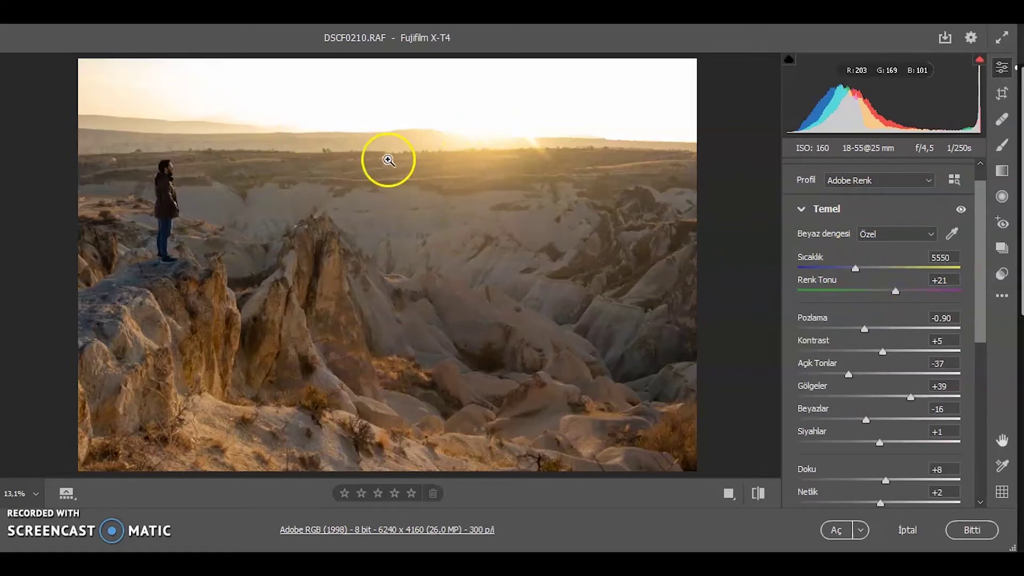
Step: Expand the Eğri tone curve, try darker shadows, then reset the curve to straight
click(834, 216)
click(833, 263)
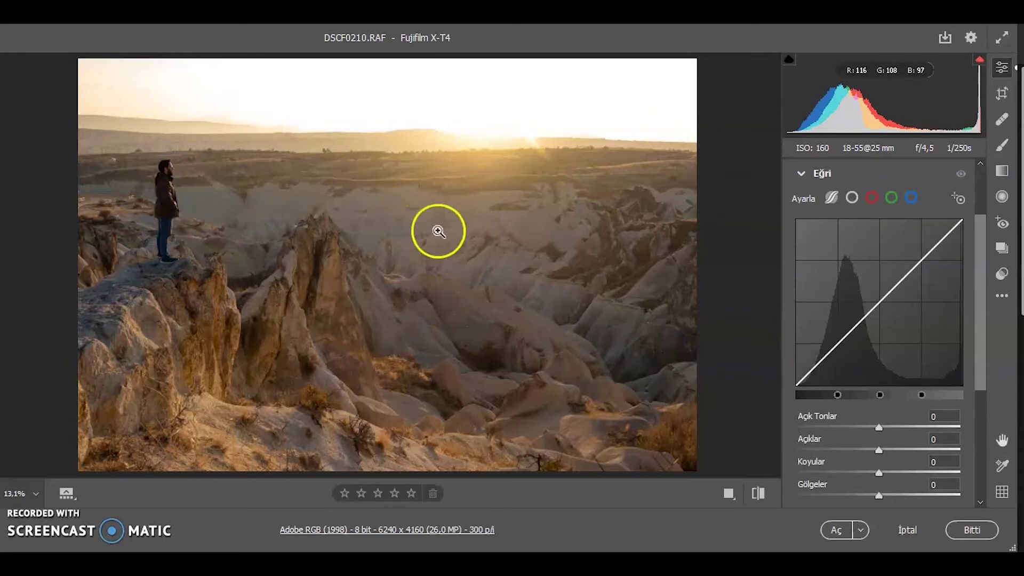
mouse_move(848, 341)
mouse_down()
mouse_move(847, 368)
mouse_move(847, 328)
mouse_up()
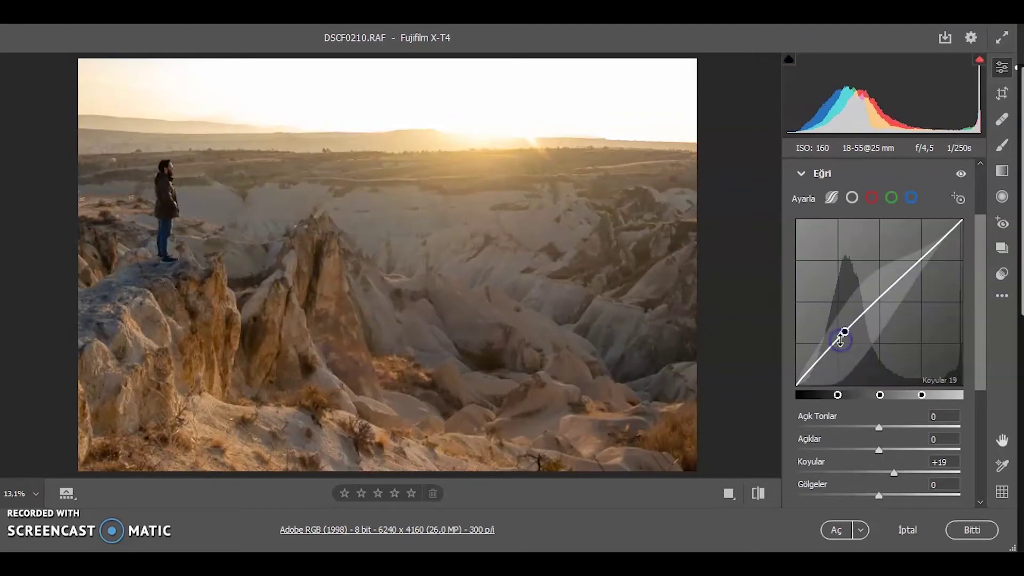
double_click(844, 332)
scroll(803, 475, down, 1)
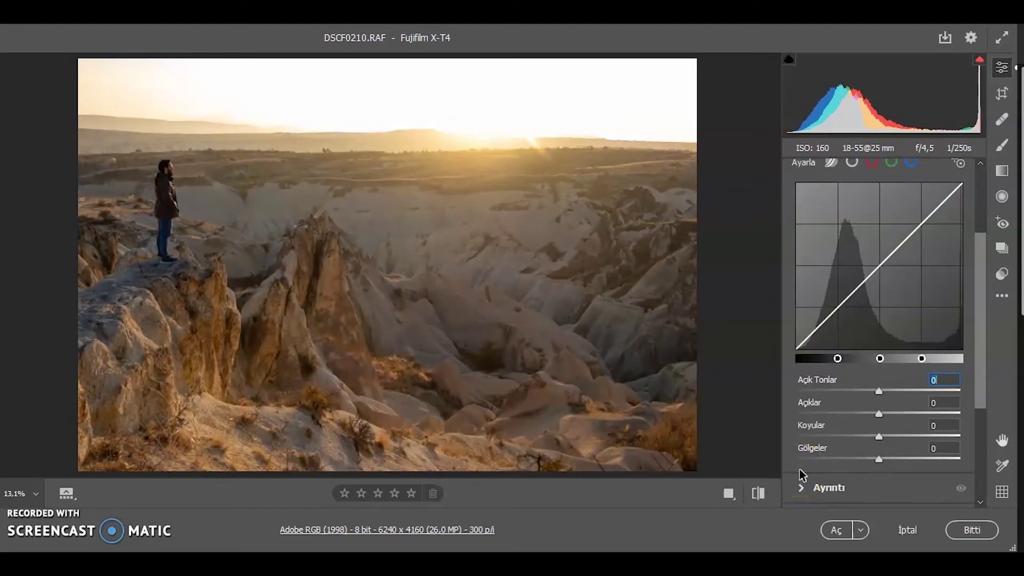
scroll(802, 435, up, 1)
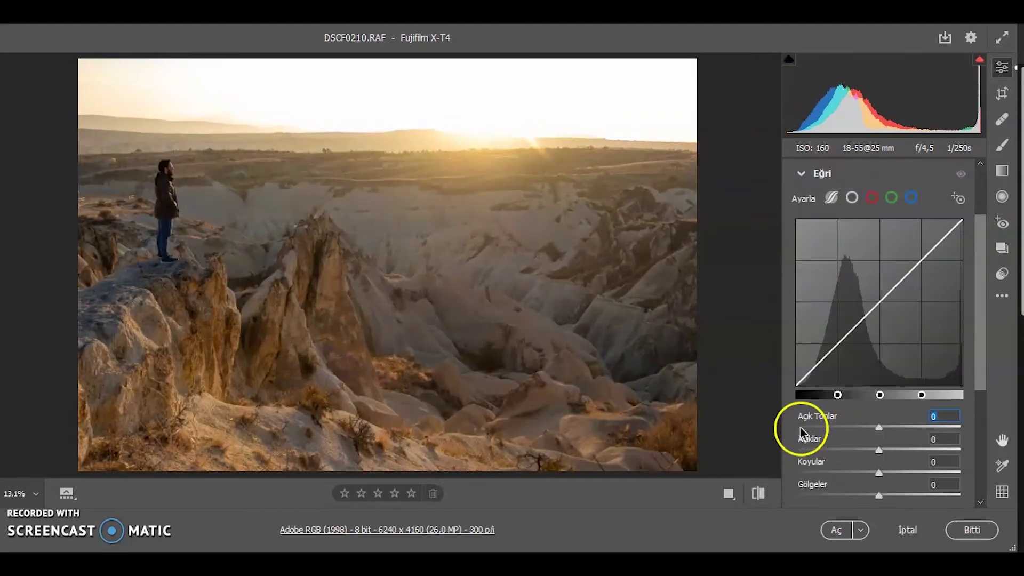
Step: Try red-channel curve points in highlights, shadows and midtones, then straighten the red curve
click(872, 198)
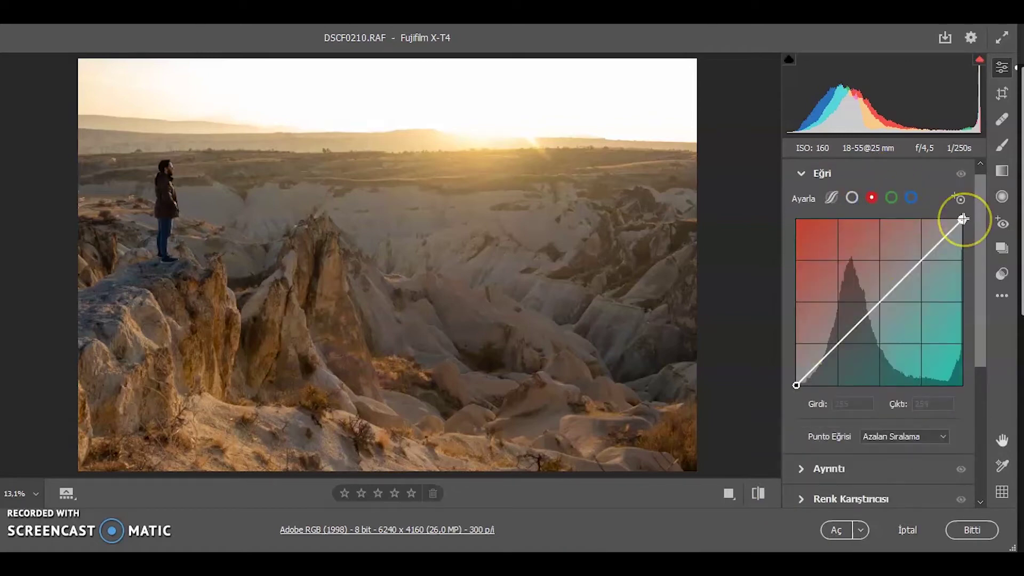
drag(963, 219, 887, 220)
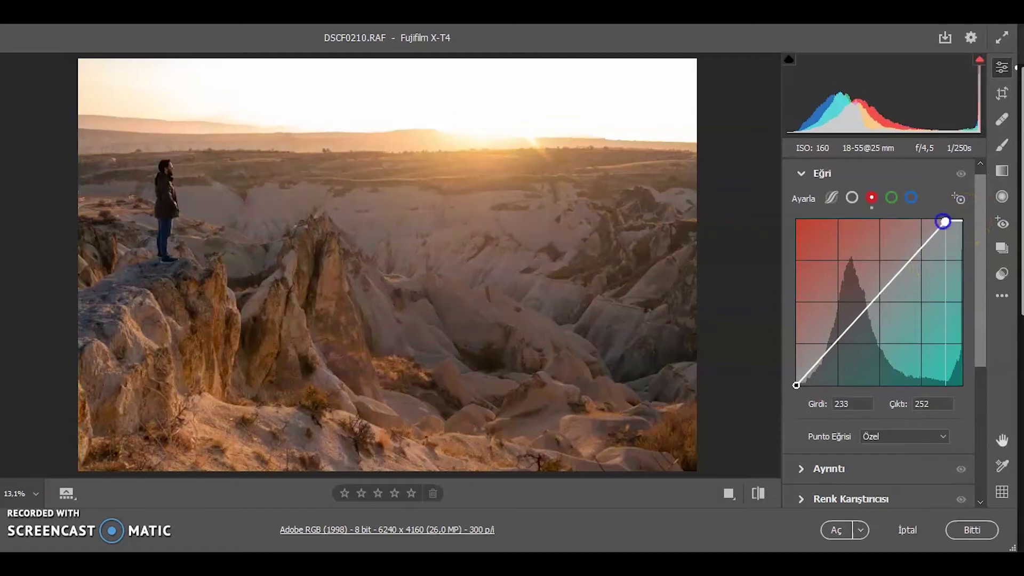
drag(886, 220, 963, 219)
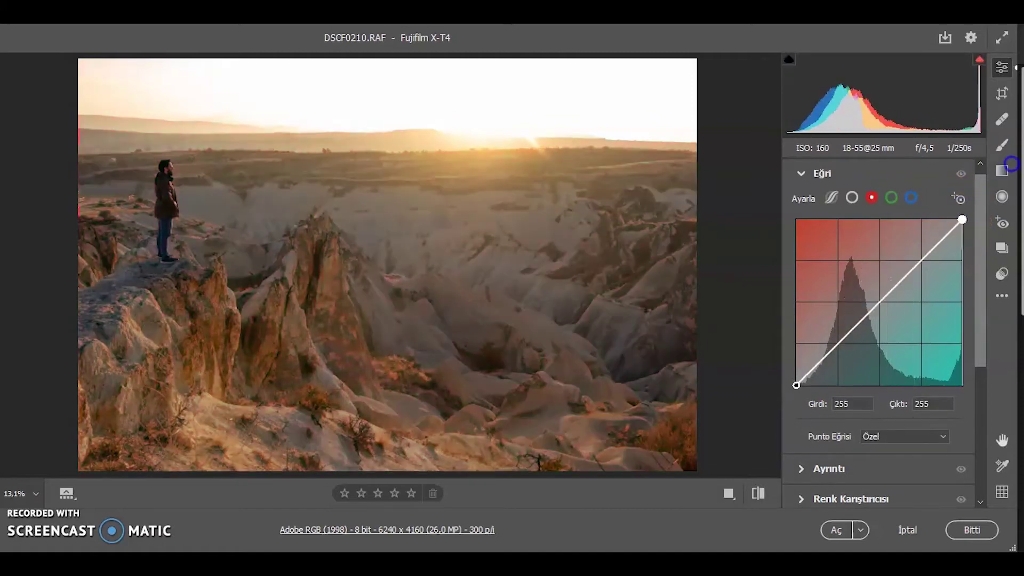
mouse_move(796, 386)
mouse_down()
mouse_move(787, 350)
mouse_move(745, 376)
mouse_move(731, 421)
mouse_up()
mouse_move(869, 314)
mouse_down()
mouse_move(867, 284)
mouse_move(882, 303)
mouse_up()
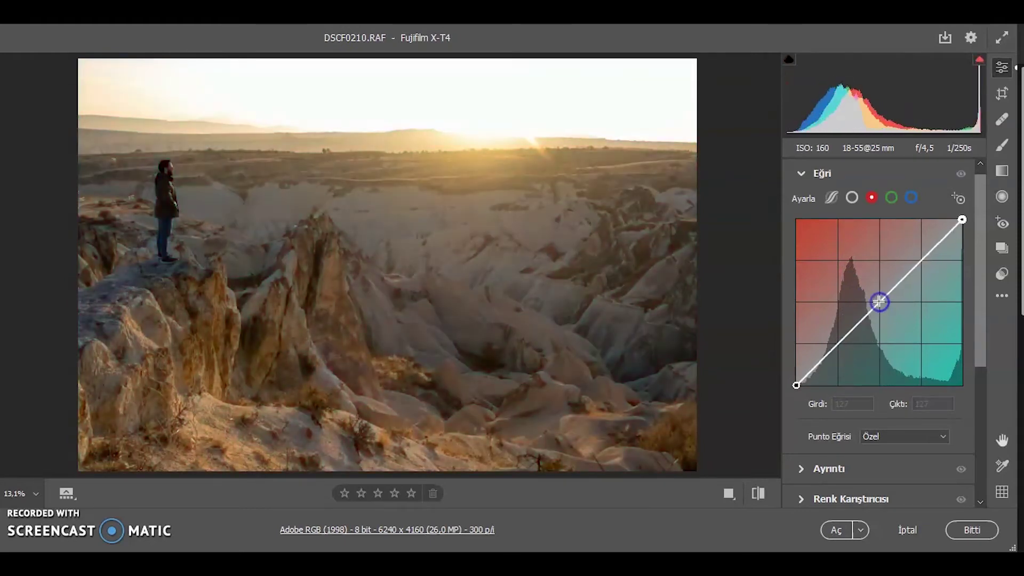
mouse_move(882, 303)
mouse_down()
mouse_move(987, 322)
mouse_move(848, 134)
mouse_up()
Step: Try a green-channel highlight tweak, then expand the Ayrıntı sharpening and noise section
click(891, 197)
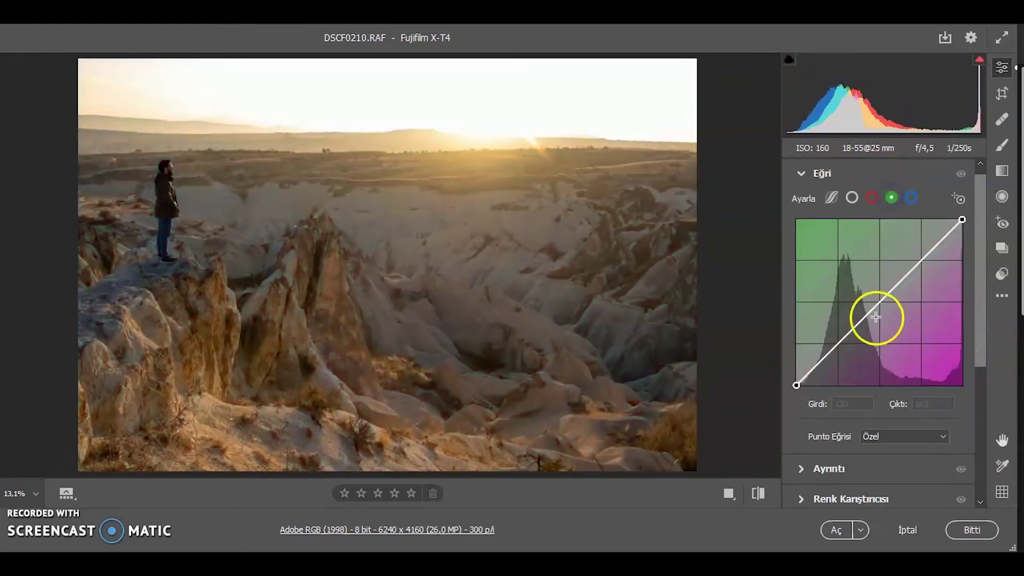
drag(961, 219, 959, 222)
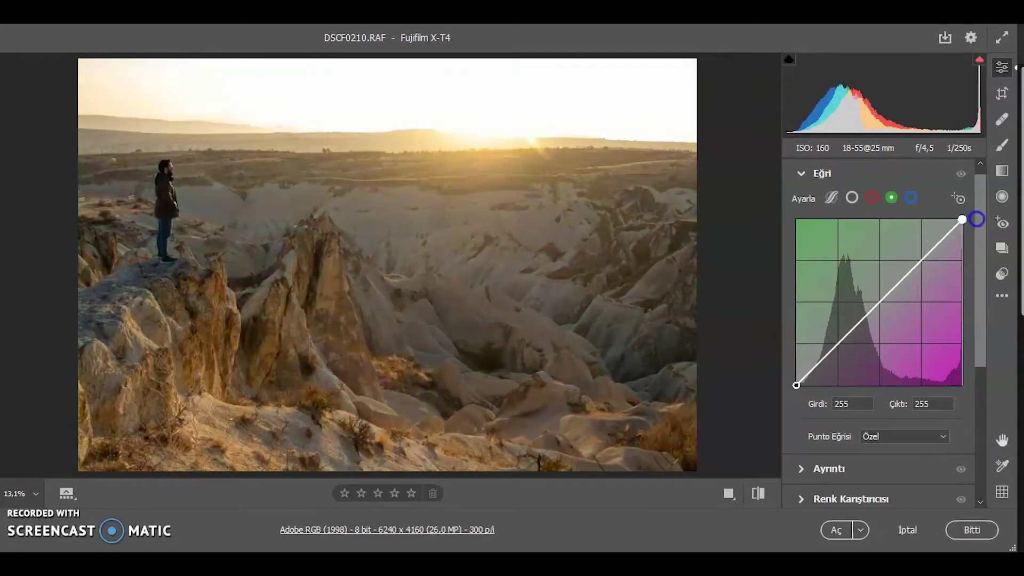
click(830, 295)
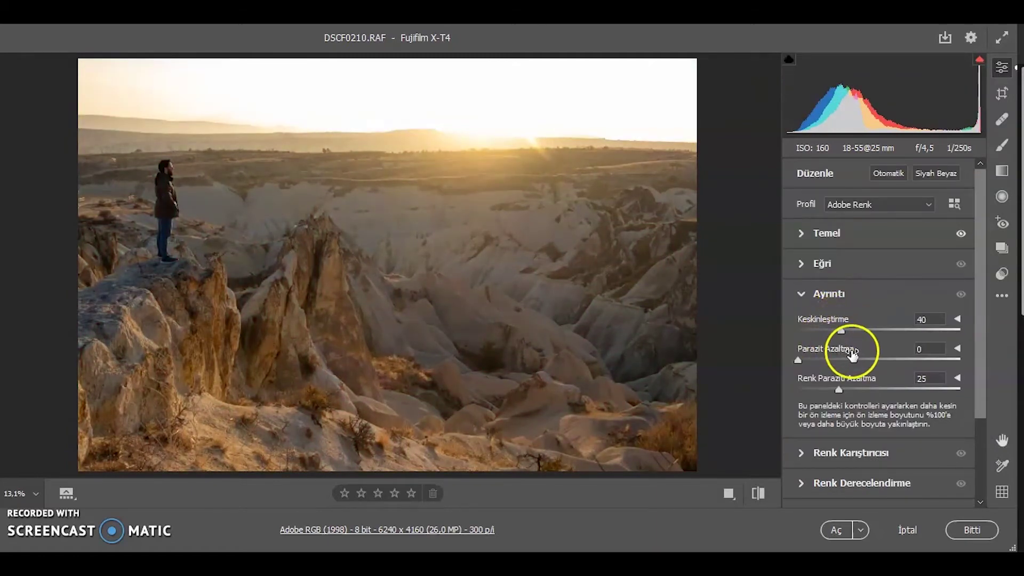
Step: Compare Keskinleştirme (Sharpening) up to 150 on the man's face, then settle it at 40
scroll(200, 168, up, 2)
scroll(241, 196, up, 1)
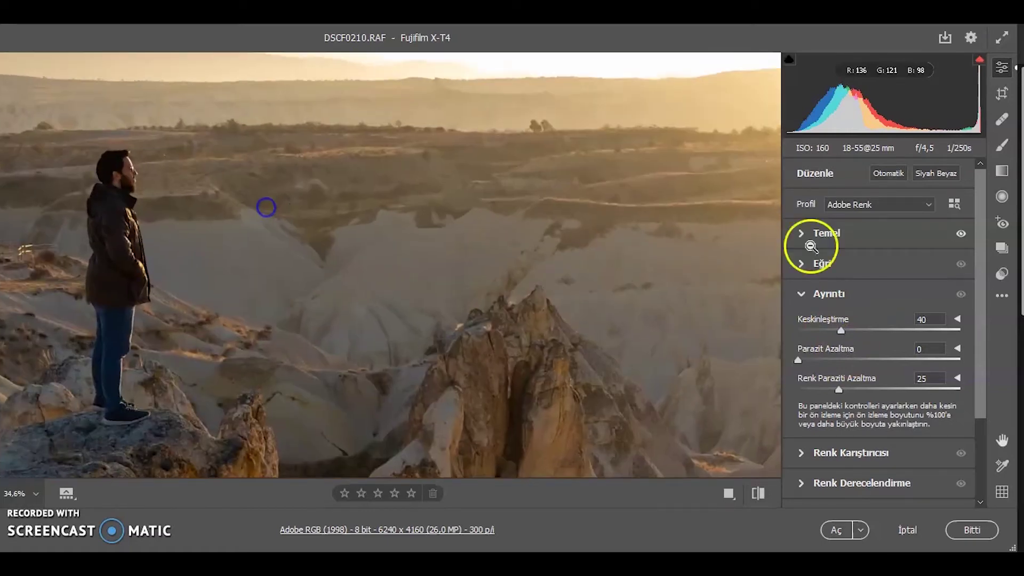
drag(841, 330, 867, 329)
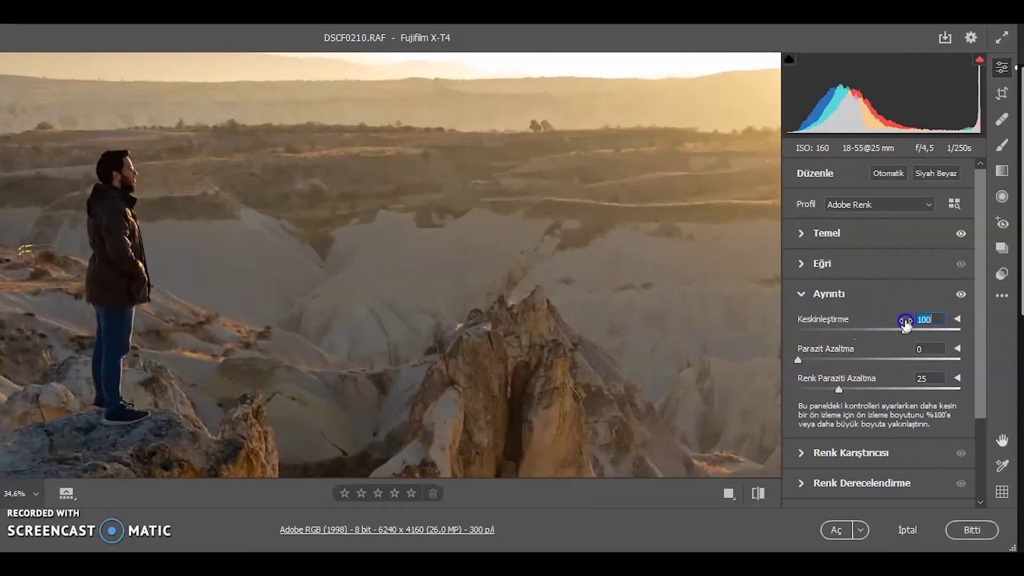
text(0)
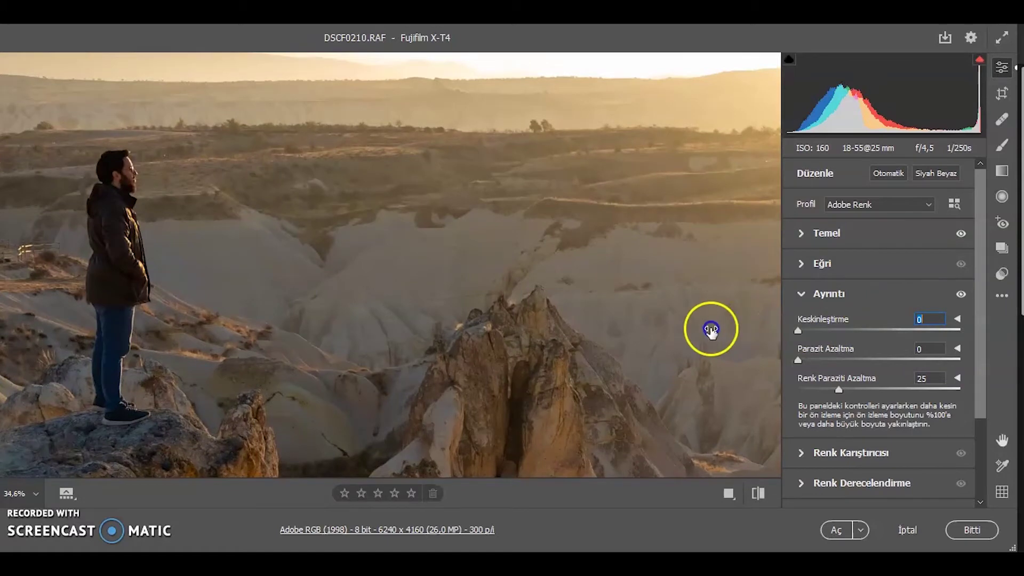
scroll(208, 207, up, 1)
scroll(208, 207, up, 4)
click(936, 320)
drag(871, 333, 989, 346)
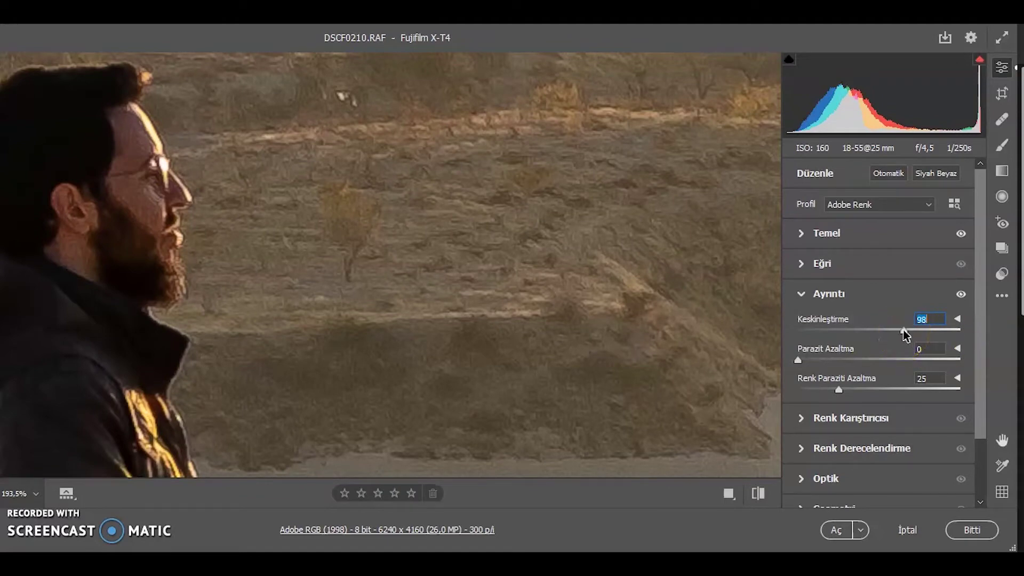
drag(833, 338, 845, 340)
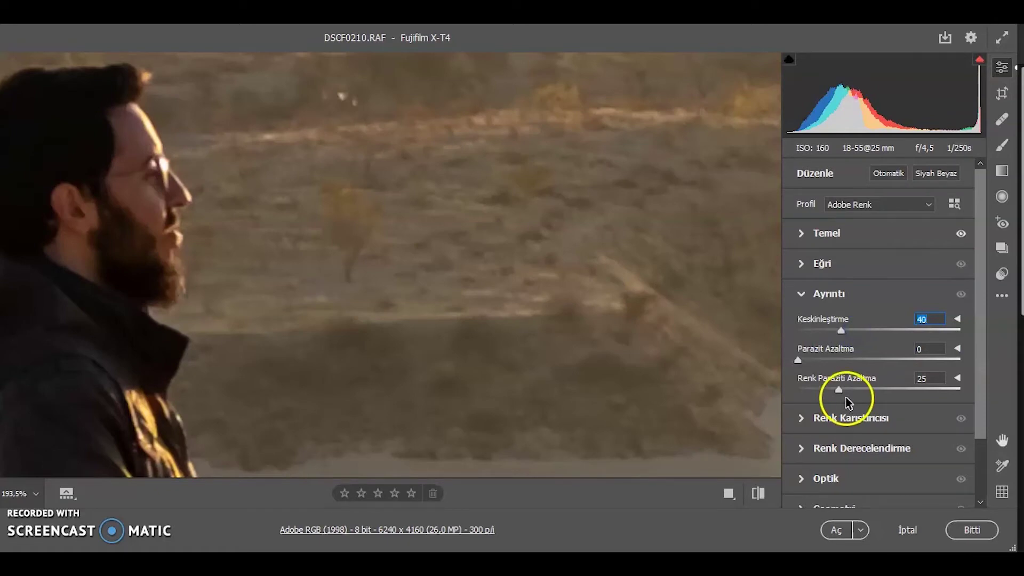
scroll(267, 344, down, 3)
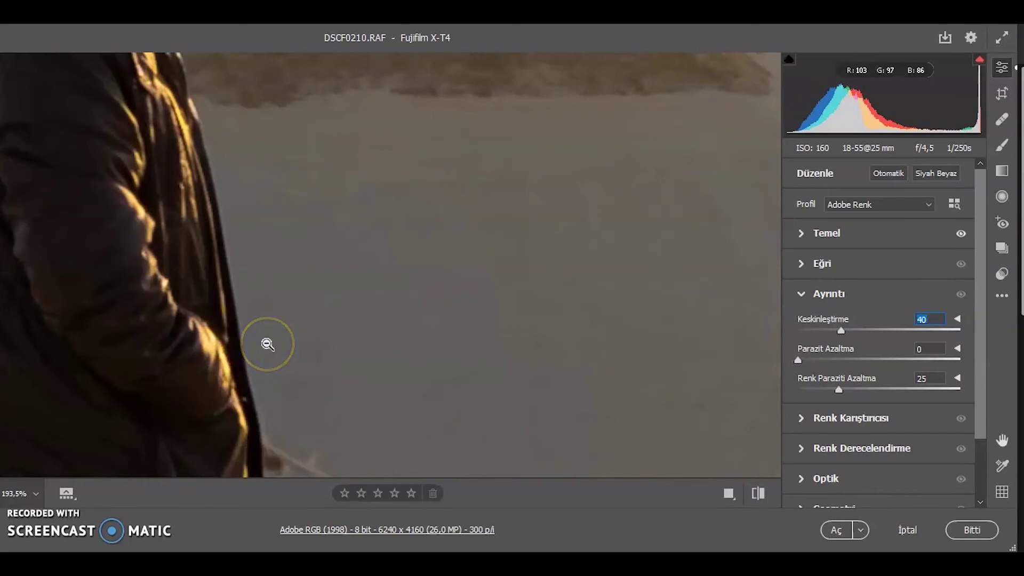
Step: Zoom in on the man's jacket to inspect noise up close
scroll(267, 344, up, 5)
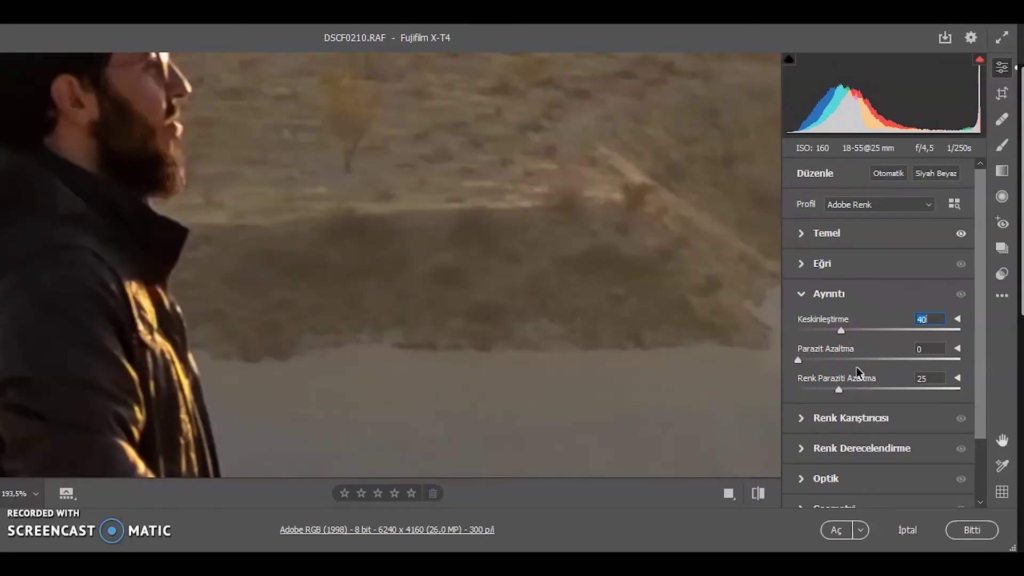
scroll(710, 323, up, 3)
scroll(710, 322, down, 5)
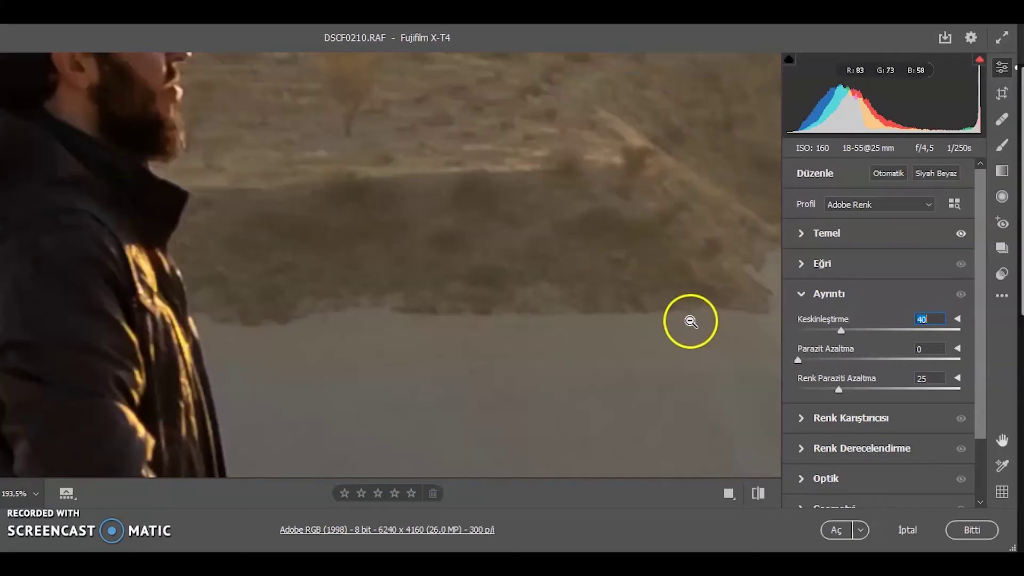
scroll(709, 322, up, 3)
scroll(710, 322, up, 1)
alt+click(155, 318)
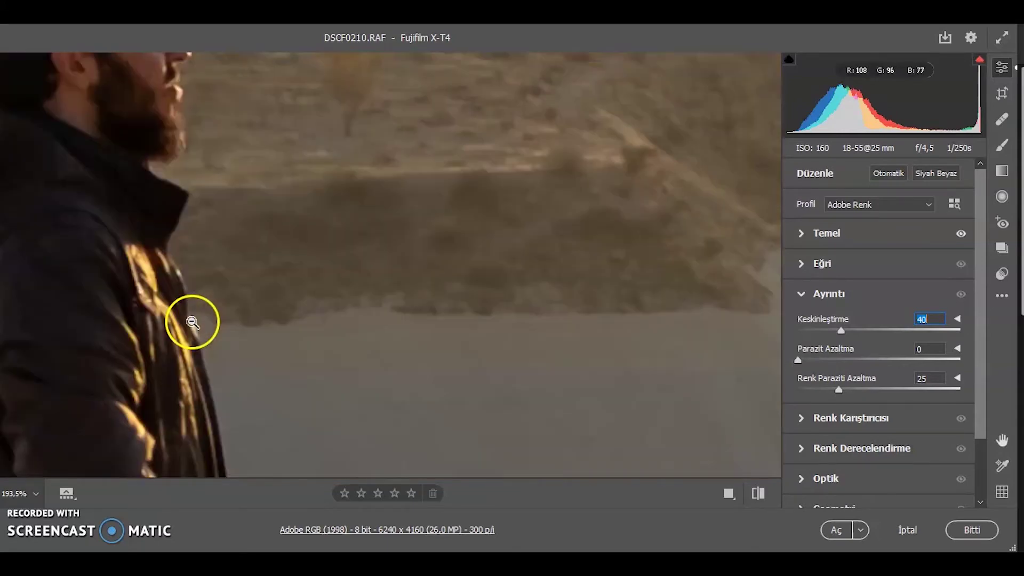
alt+click(373, 339)
drag(238, 372, 384, 418)
mouse_move(316, 259)
mouse_down()
mouse_move(412, 290)
mouse_move(362, 297)
mouse_up()
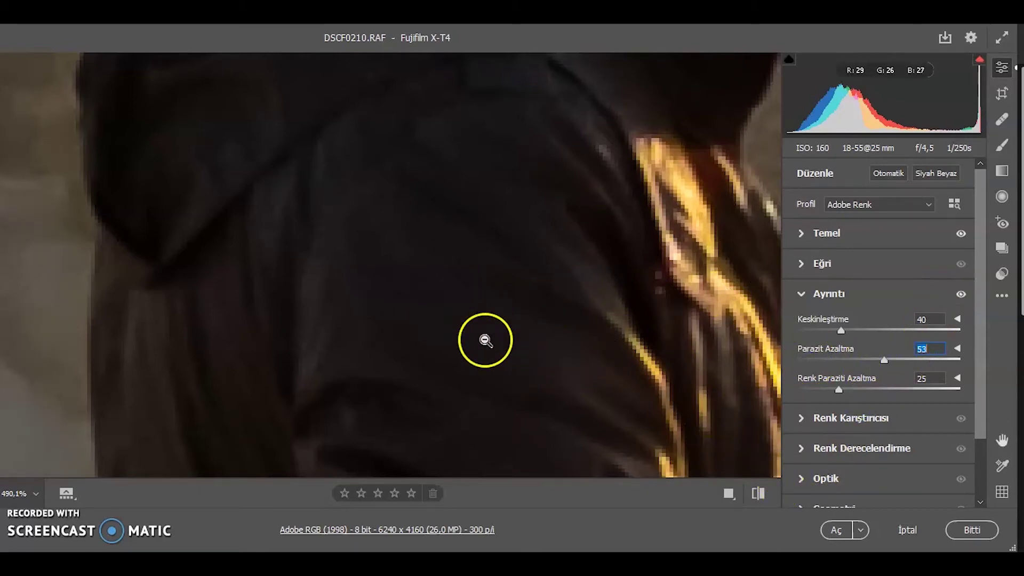
scroll(490, 339, down, 2)
scroll(511, 288, down, 2)
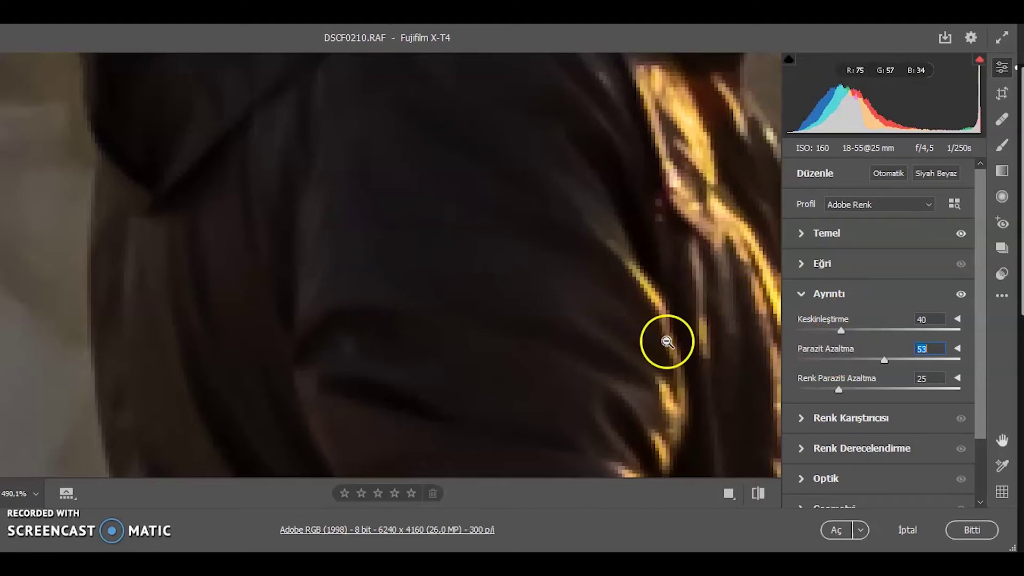
Step: Test noise reduction at 83, set it back to 0, and collapse Ayrıntı
click(803, 360)
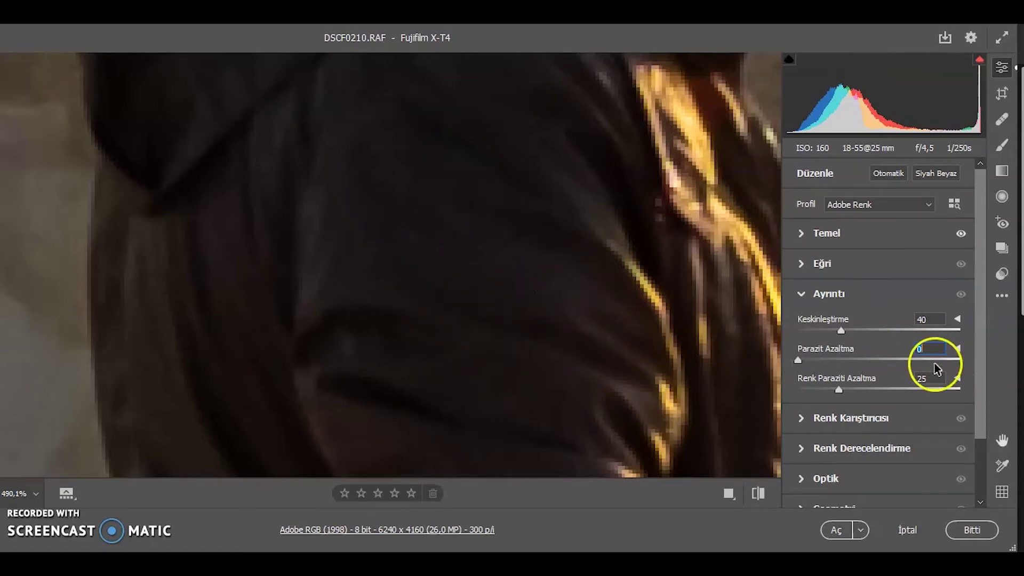
click(860, 359)
text(83)
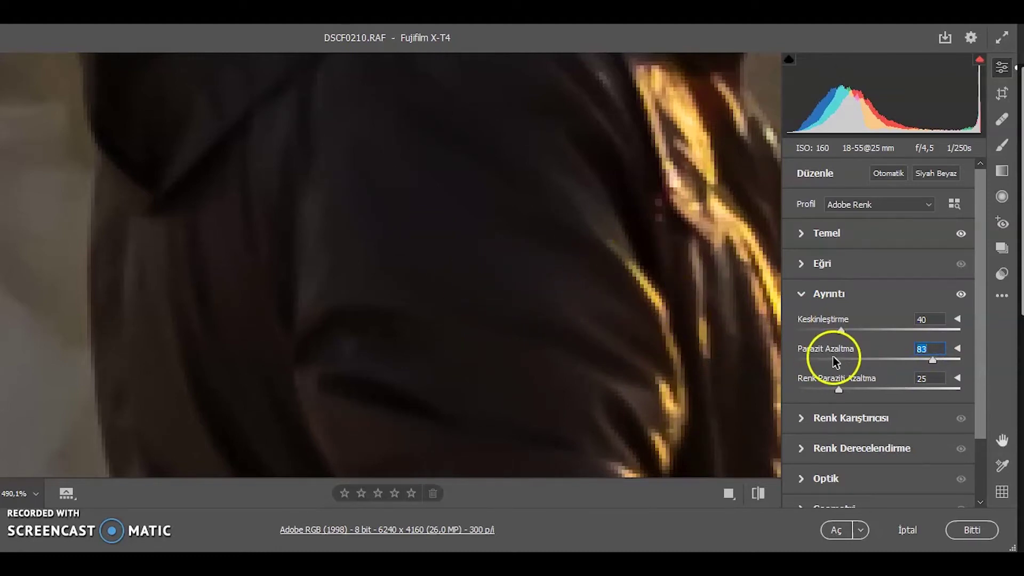
scroll(478, 304, down, 5)
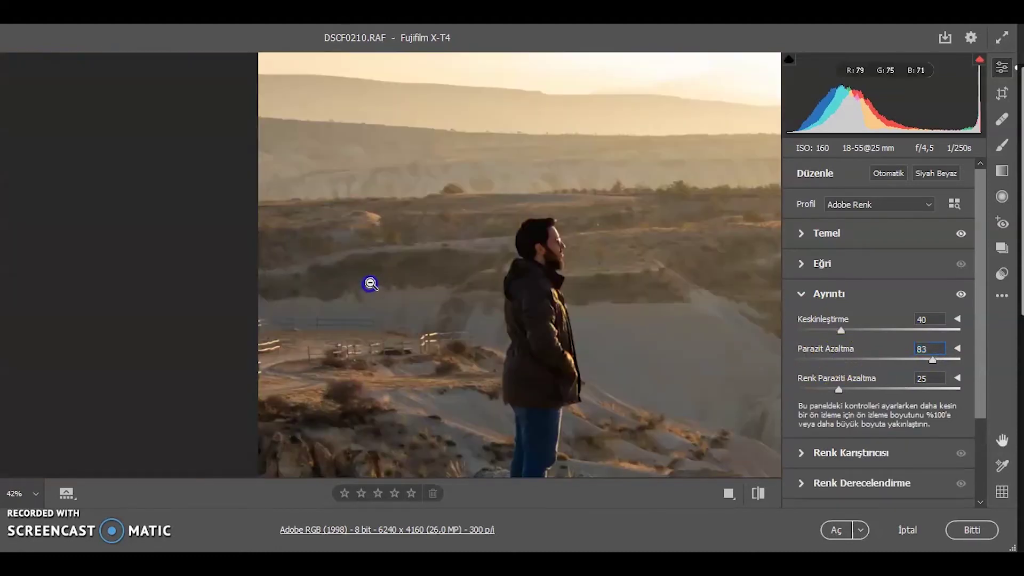
scroll(476, 299, down, 3)
scroll(502, 322, up, 2)
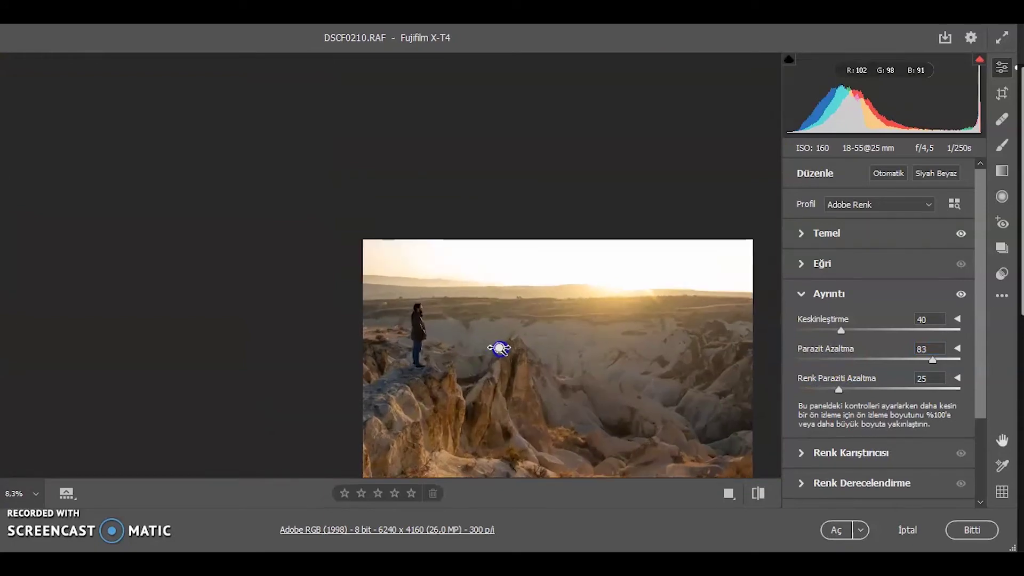
scroll(499, 347, up, 2)
scroll(571, 366, up, 2)
scroll(382, 292, up, 3)
scroll(441, 315, up, 3)
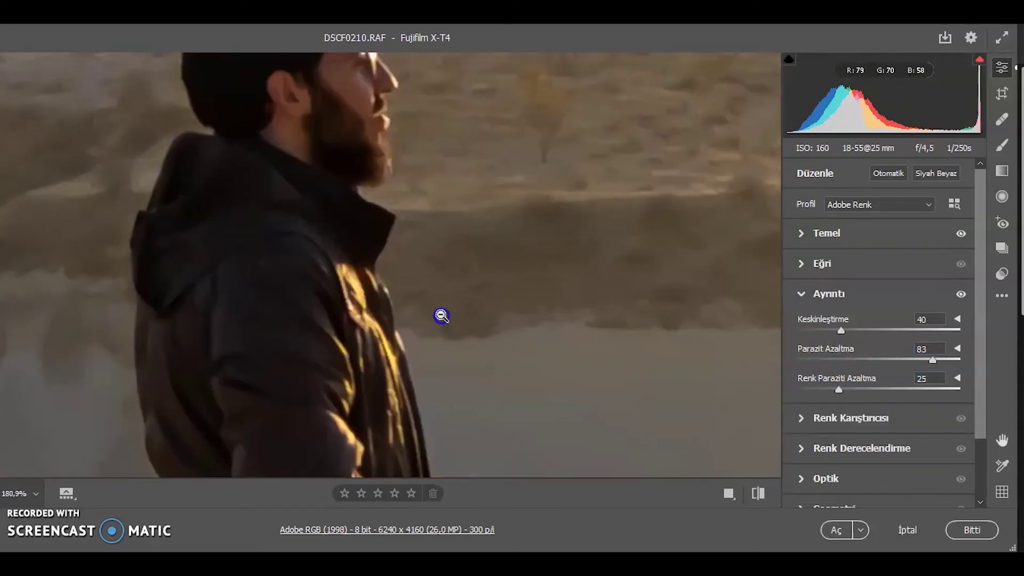
click(844, 360)
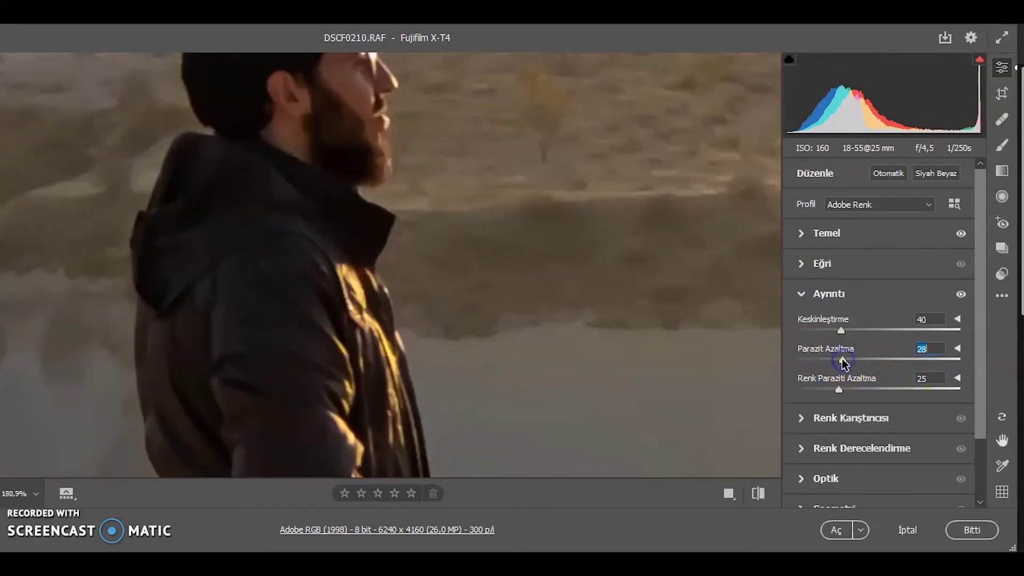
text(0)
key(Return)
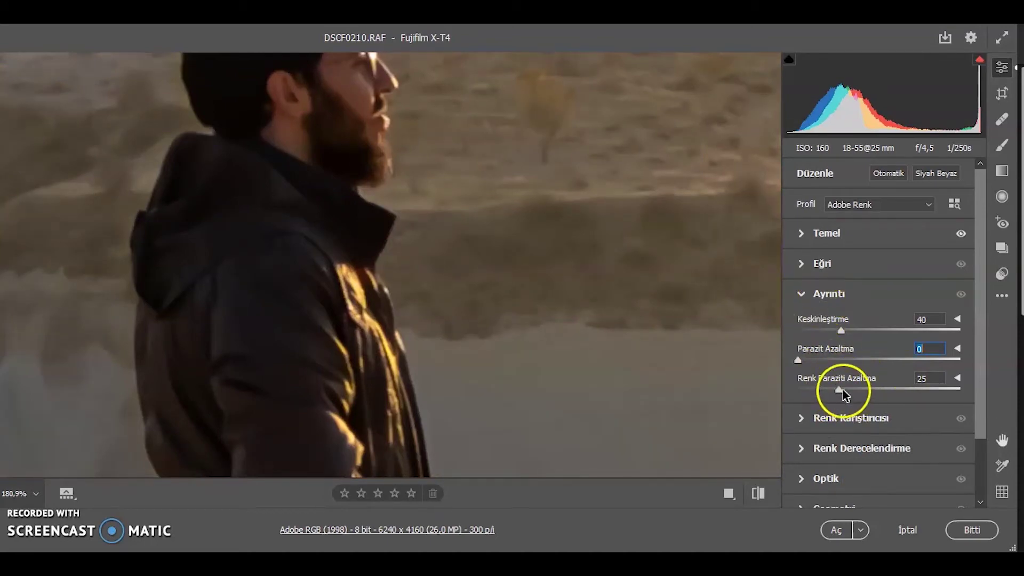
click(826, 292)
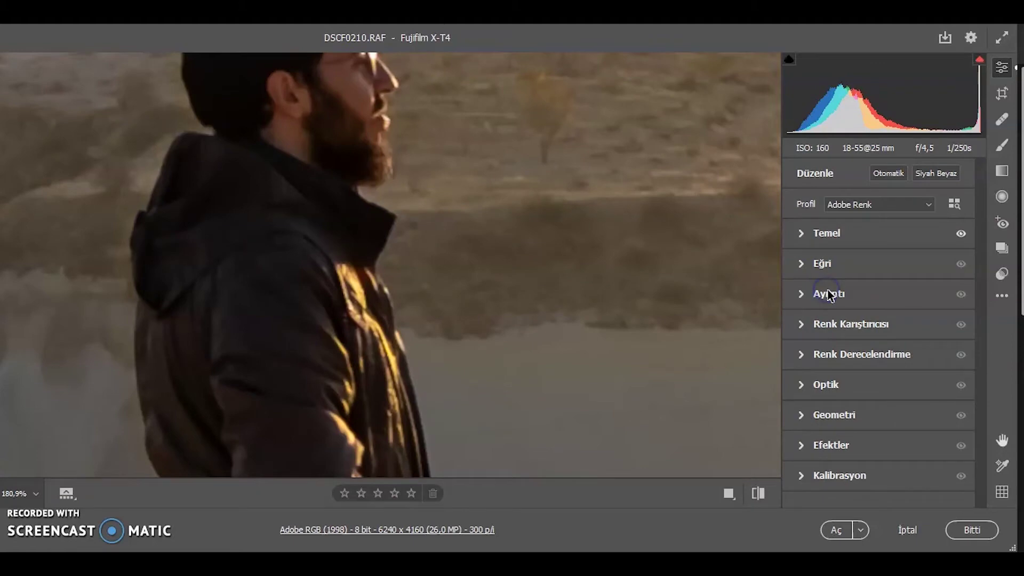
Step: In the HSL mixer, set saturation Kırmızılar -4, Turuncular +7, Sarılar +11
click(848, 323)
key(ctrl+0)
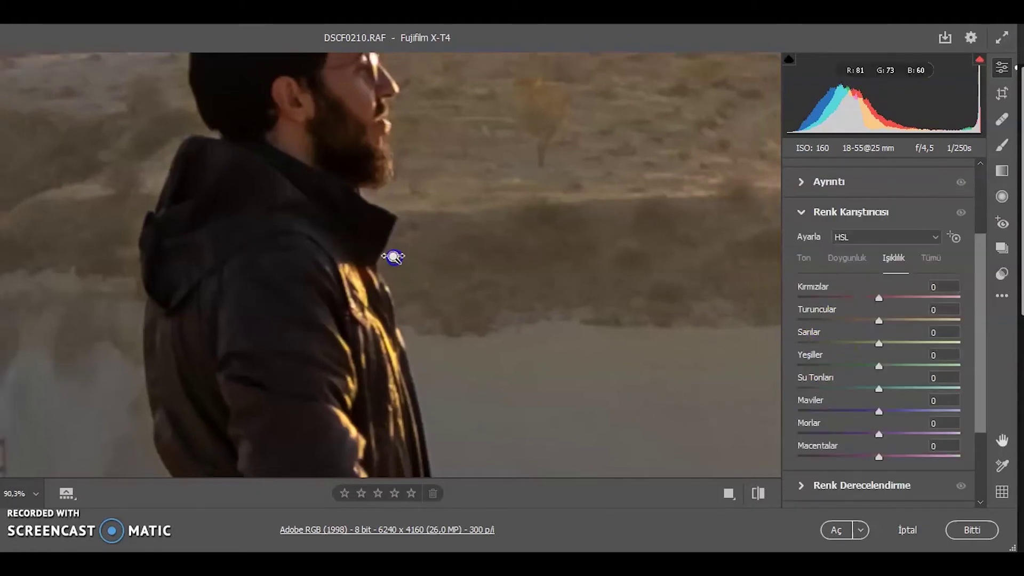
click(603, 322)
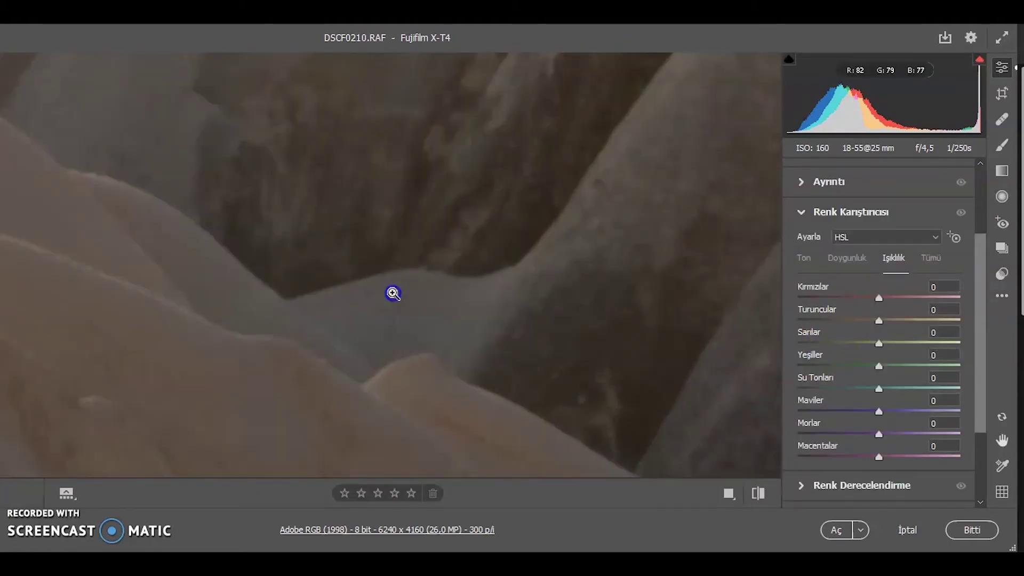
click(393, 293)
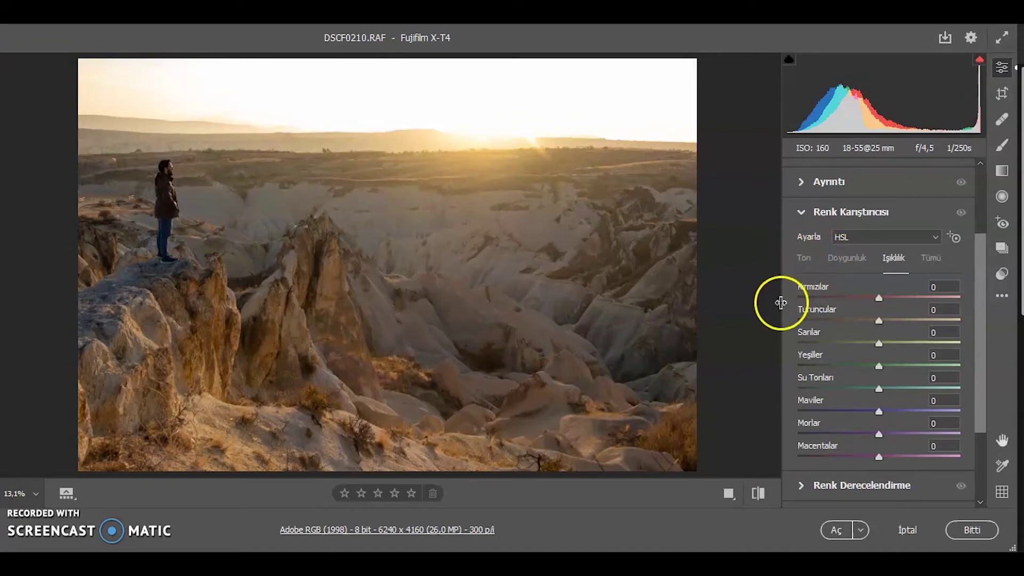
scroll(831, 312, down, 1)
click(857, 224)
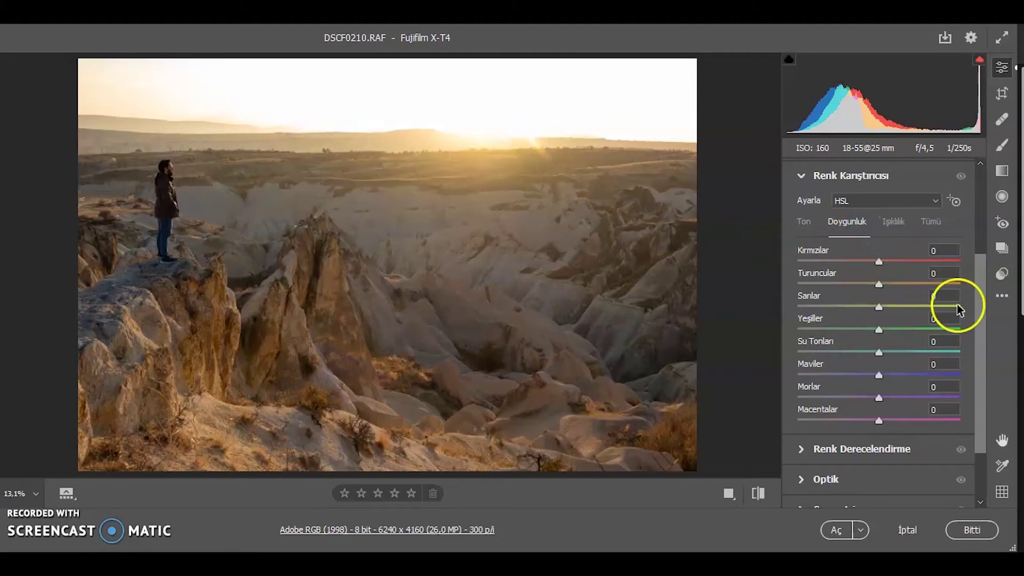
drag(882, 261, 917, 260)
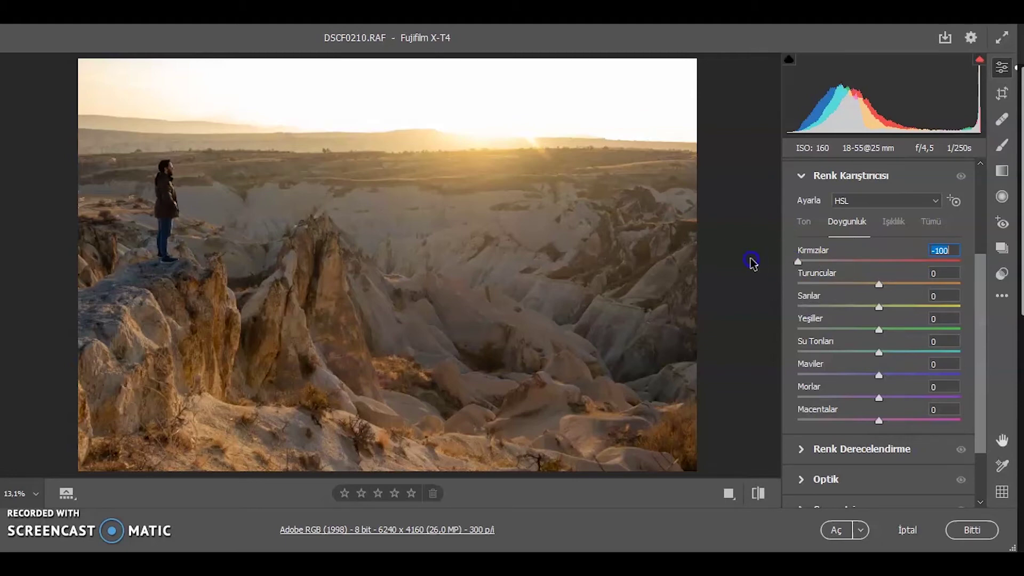
mouse_move(879, 276)
mouse_down()
mouse_move(932, 283)
mouse_move(878, 282)
mouse_move(836, 323)
mouse_move(885, 332)
mouse_up()
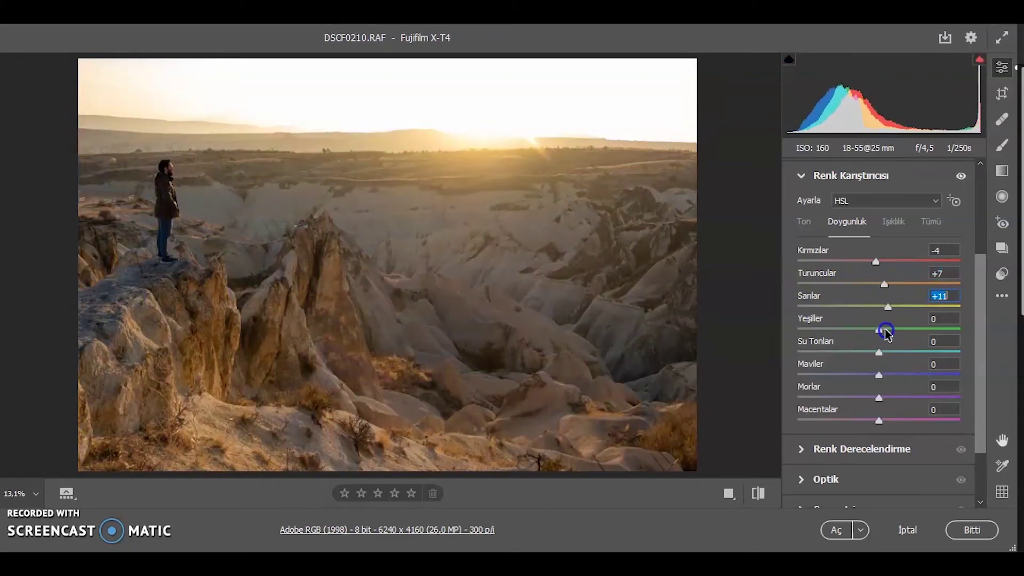
Step: Test Turuncular and Sarılar luminance values, leaving both at 0
click(891, 224)
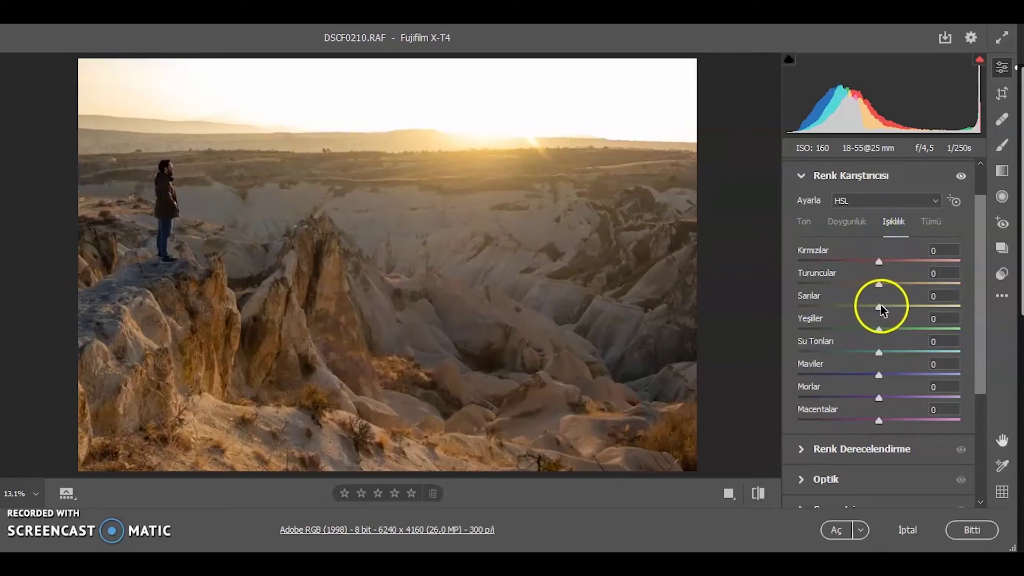
mouse_move(881, 306)
mouse_down()
mouse_move(814, 319)
mouse_move(931, 312)
mouse_up()
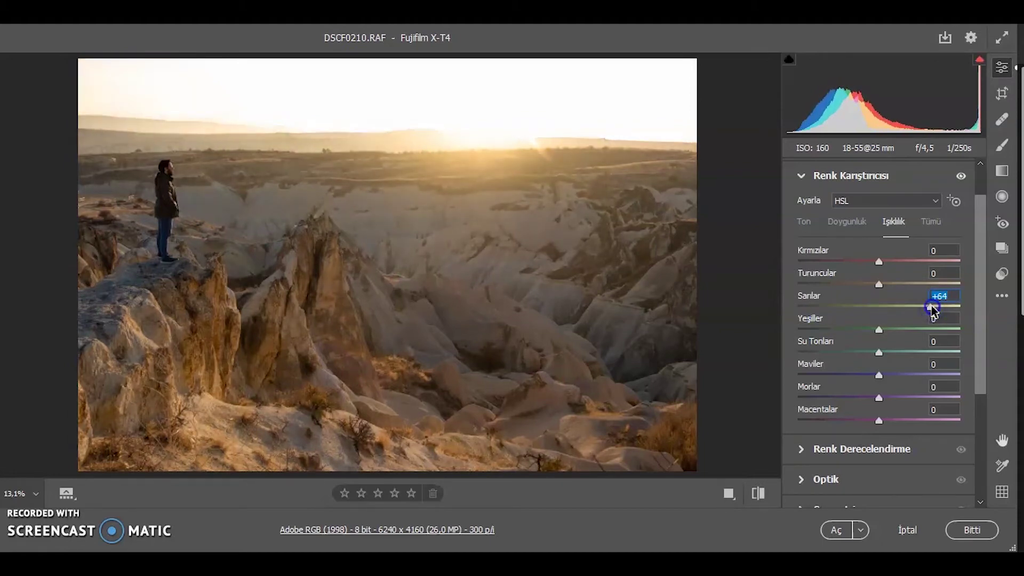
double_click(880, 302)
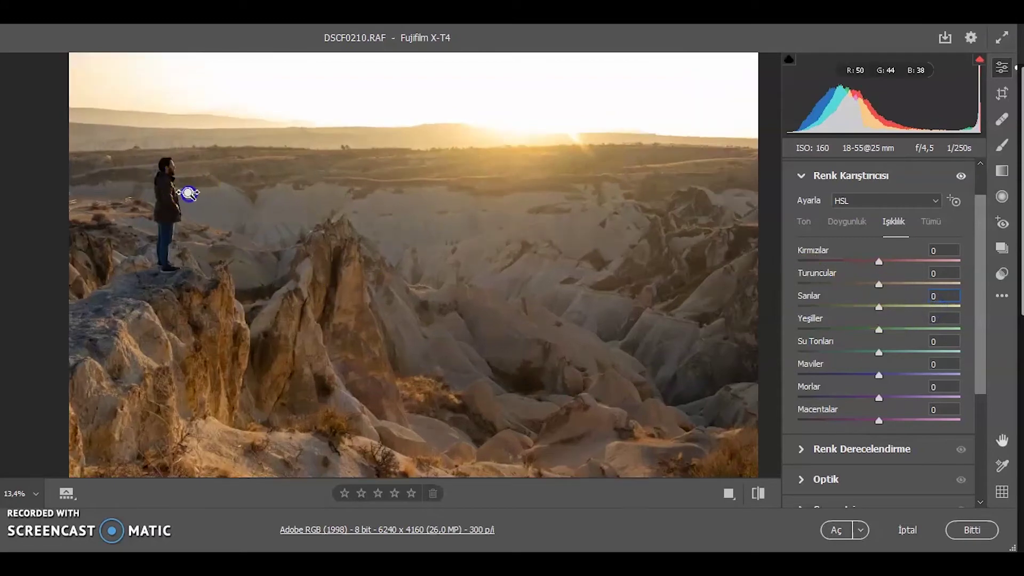
drag(182, 188, 279, 288)
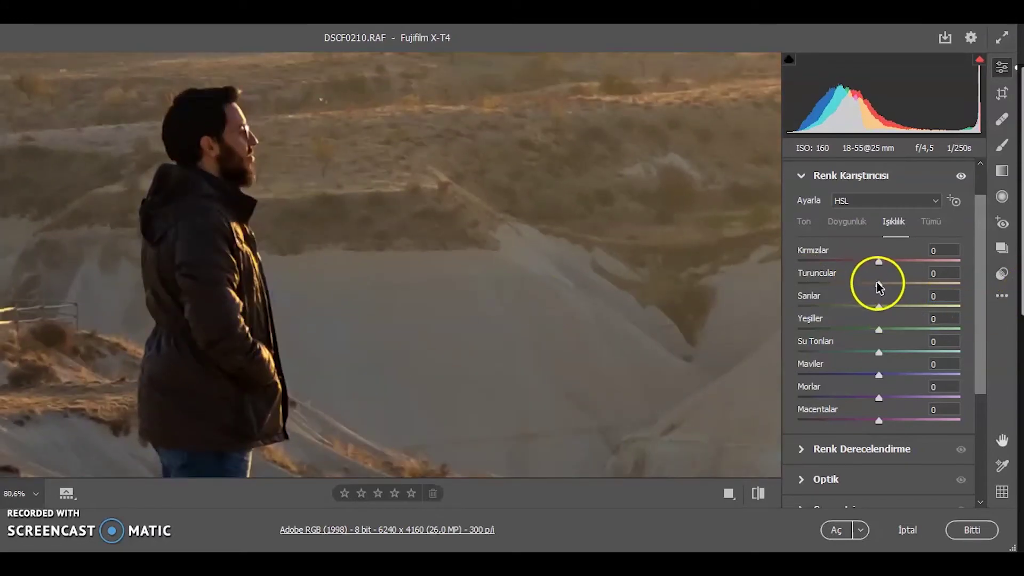
drag(878, 286, 963, 290)
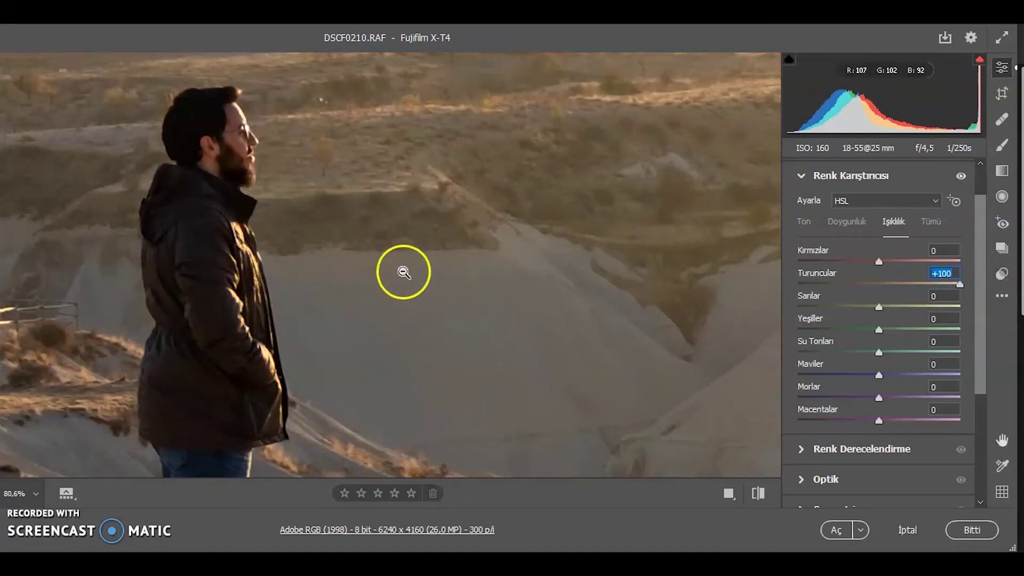
click(807, 285)
drag(806, 284, 795, 284)
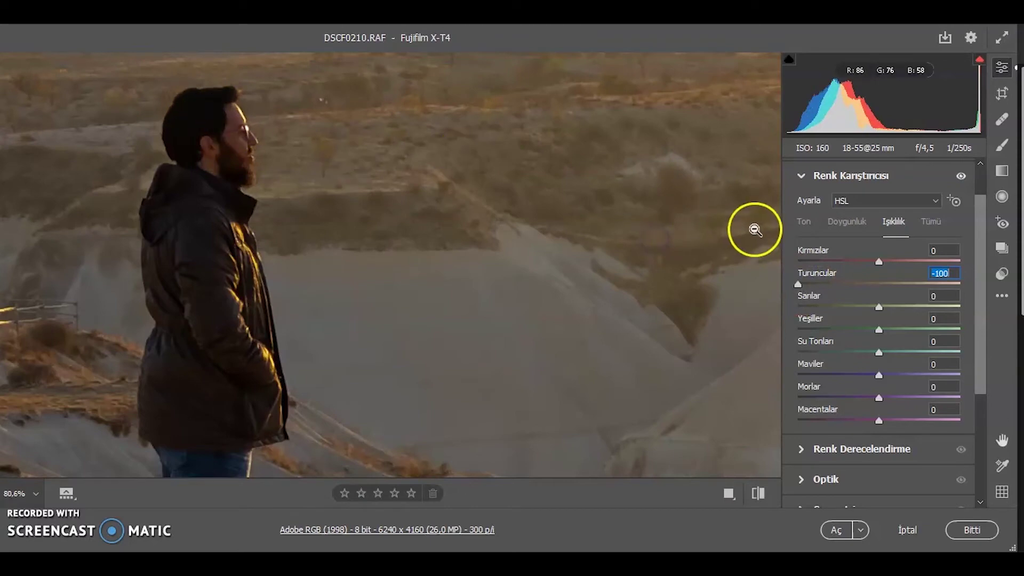
click(884, 284)
click(647, 258)
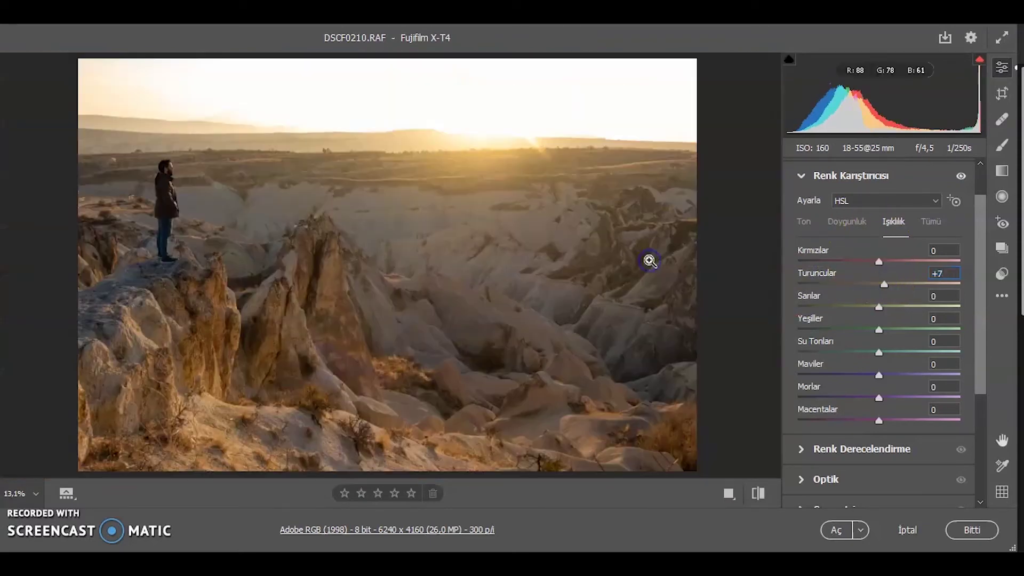
mouse_move(881, 291)
mouse_down()
mouse_move(849, 298)
mouse_move(882, 298)
mouse_up()
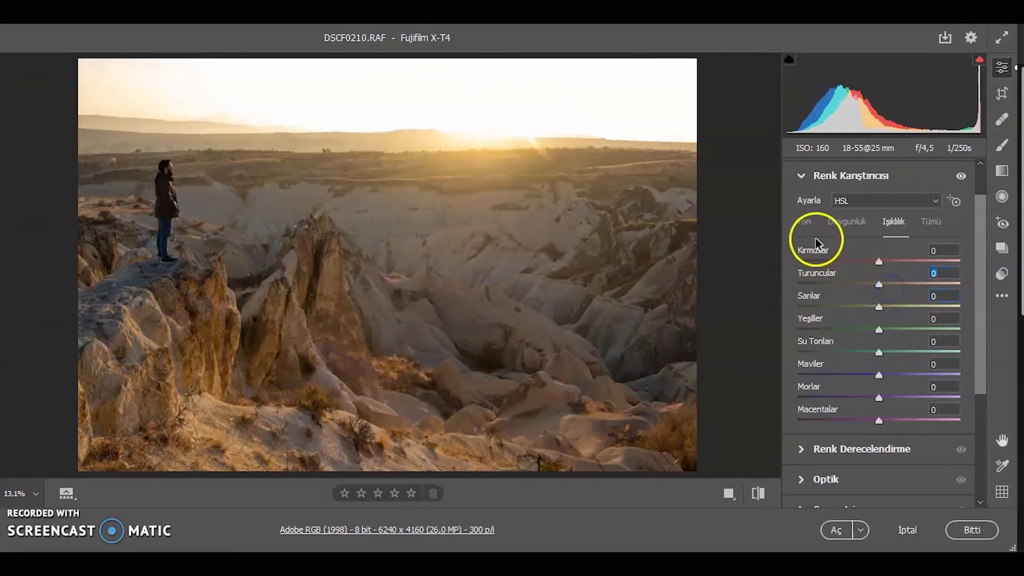
click(809, 223)
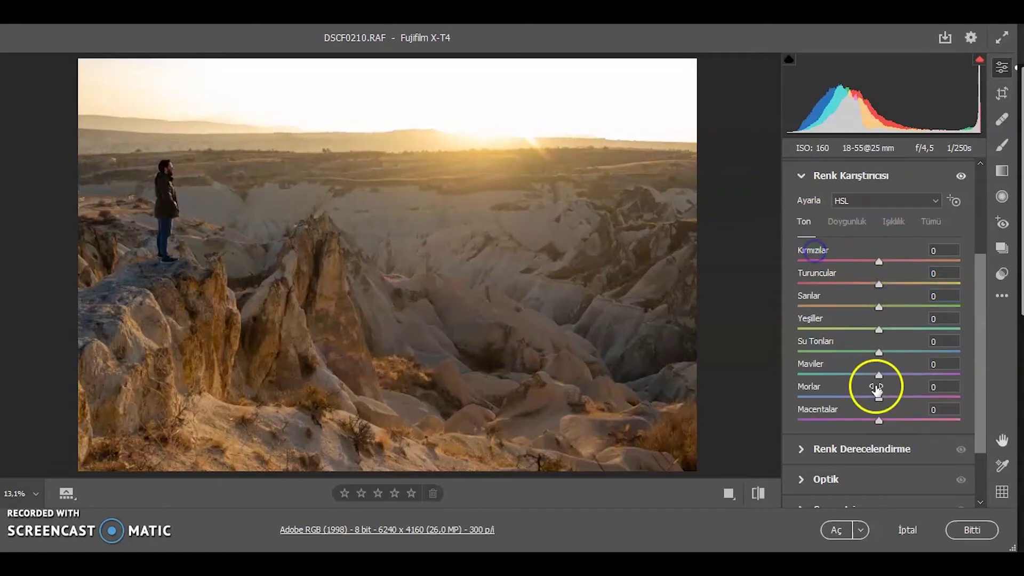
Step: Set hue Turuncular -18 and Sarılar -10, review saturation, then collapse the colour mixer
click(864, 233)
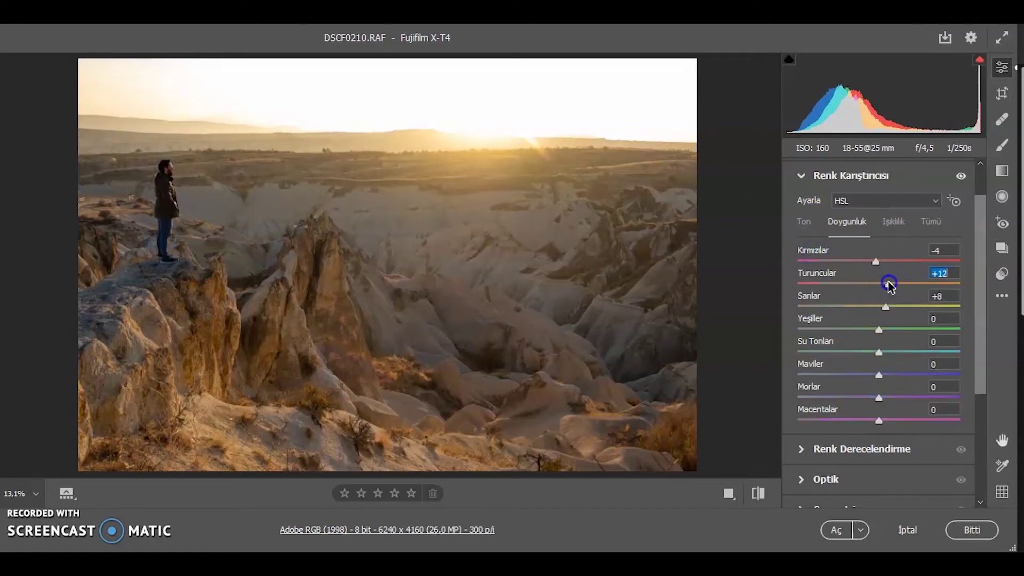
click(888, 222)
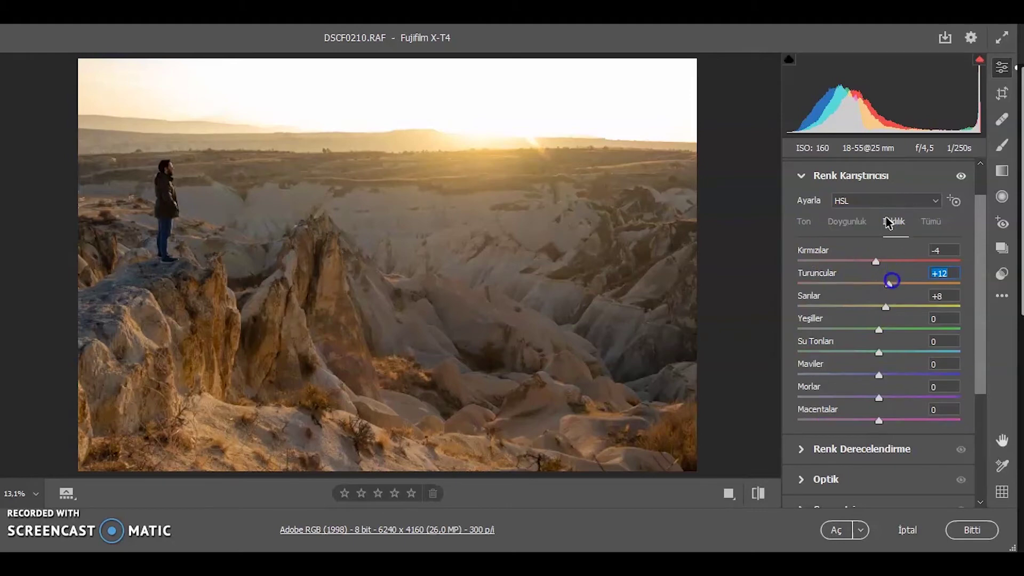
click(888, 284)
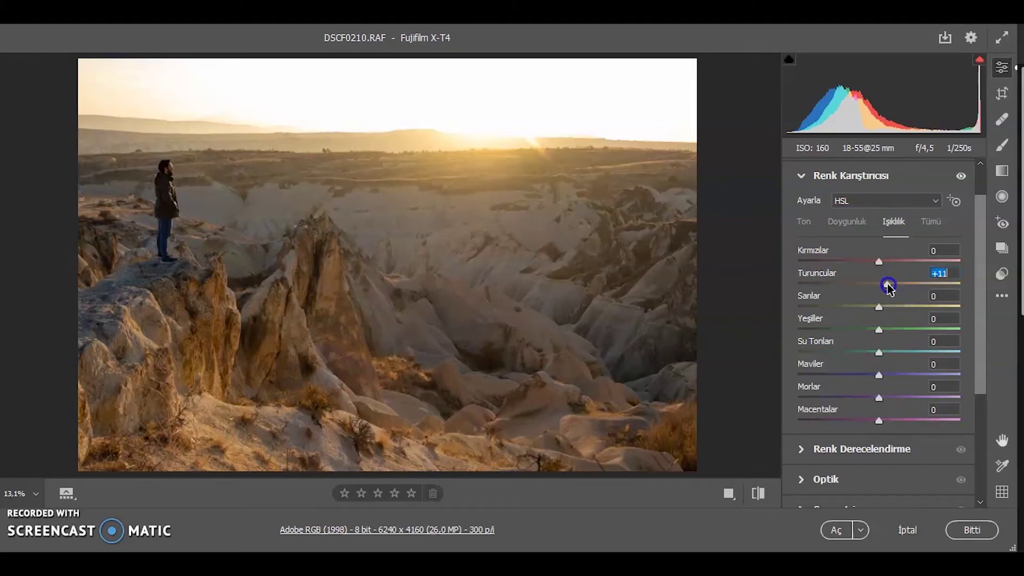
click(804, 221)
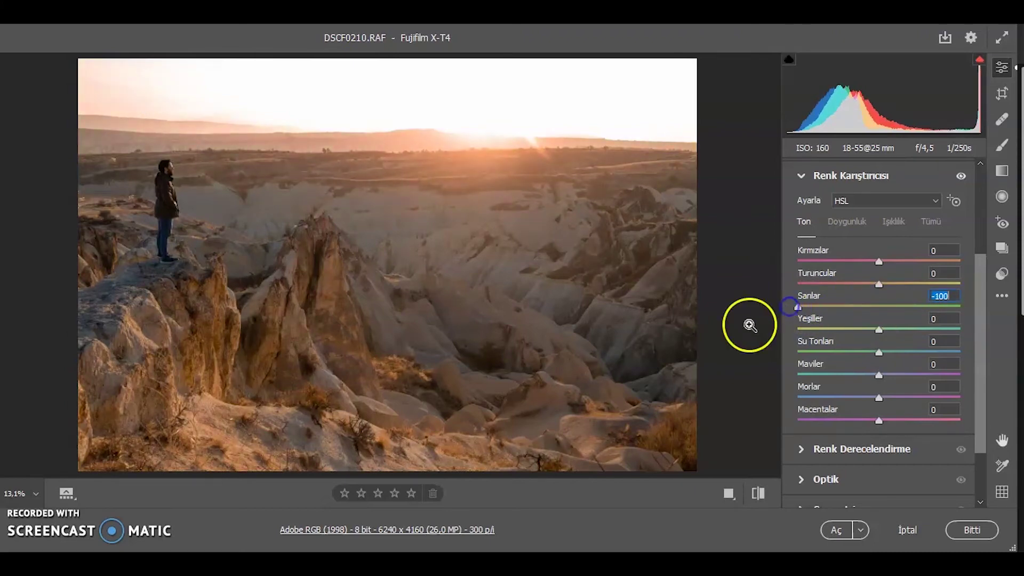
drag(798, 307, 879, 311)
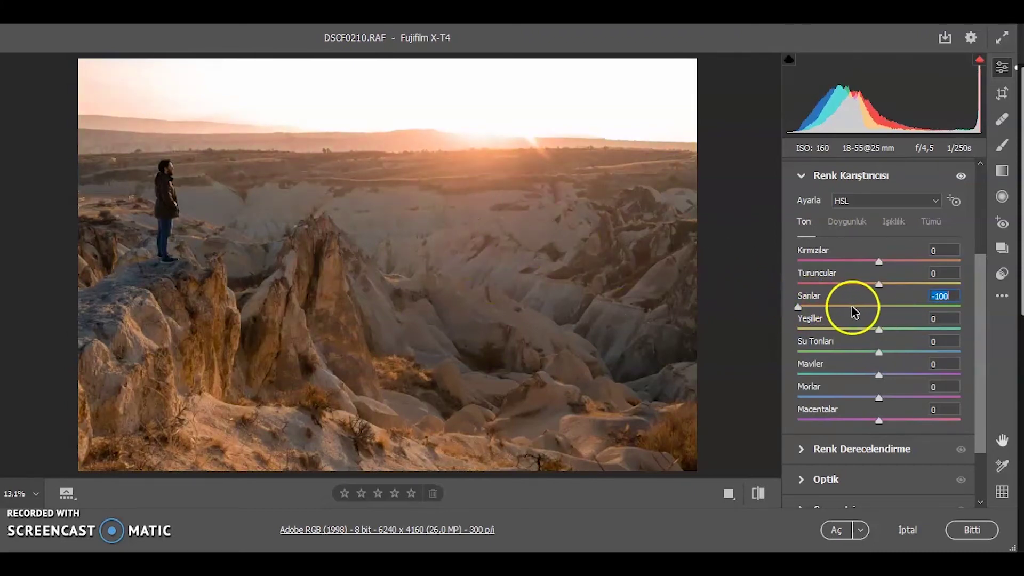
mouse_move(879, 283)
mouse_down()
mouse_move(813, 283)
mouse_move(962, 288)
mouse_up()
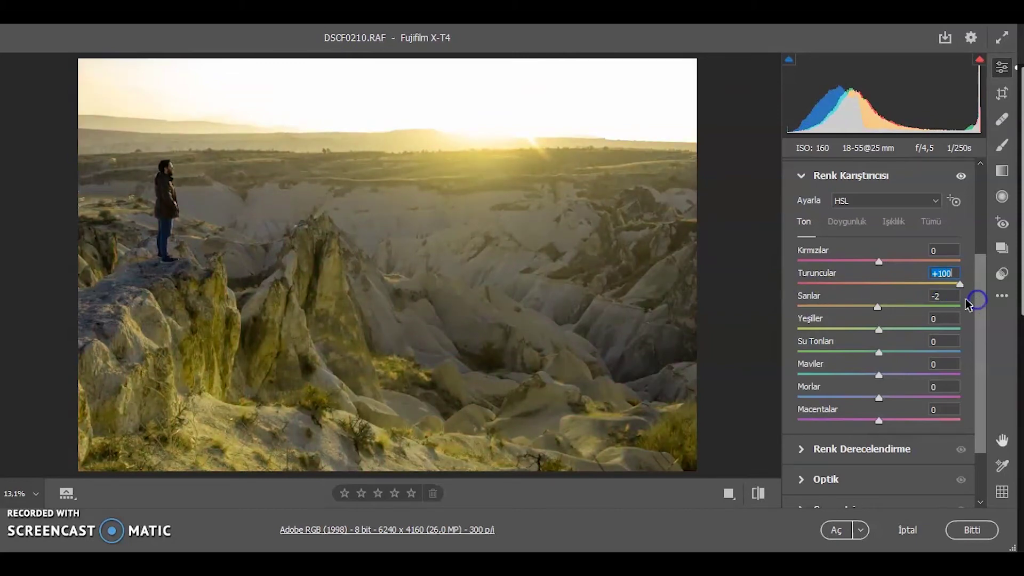
click(885, 283)
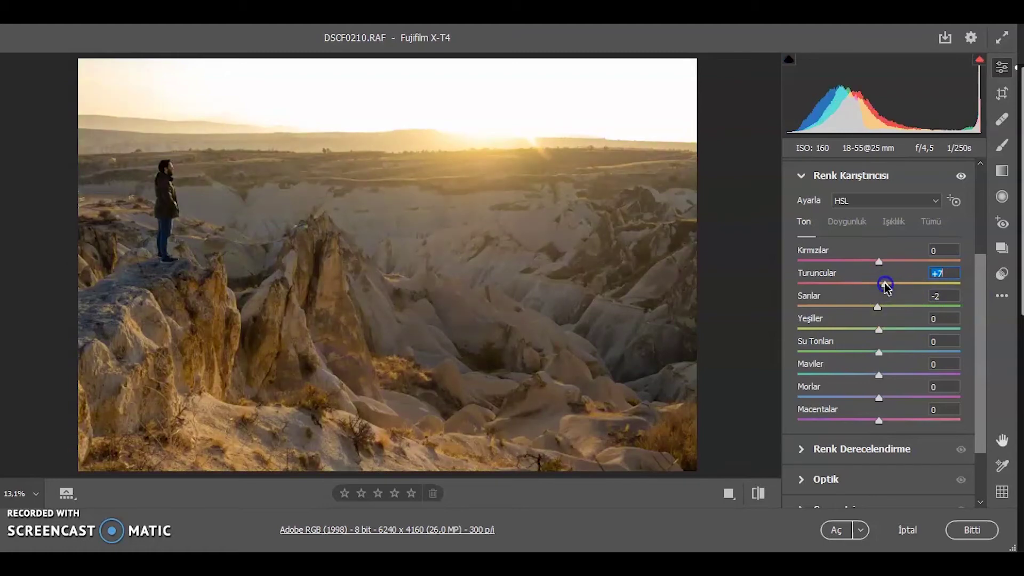
drag(884, 283, 869, 286)
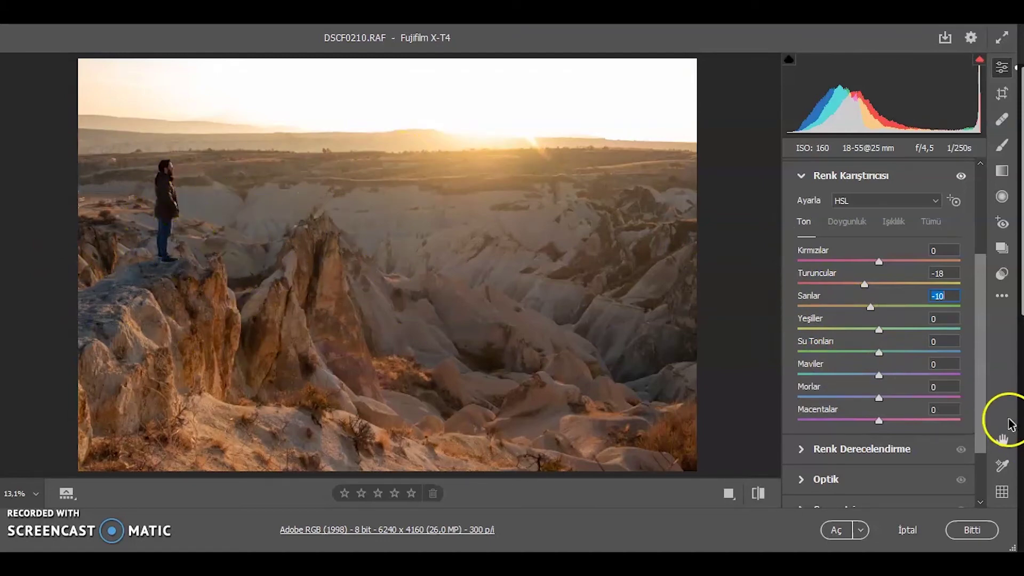
click(848, 223)
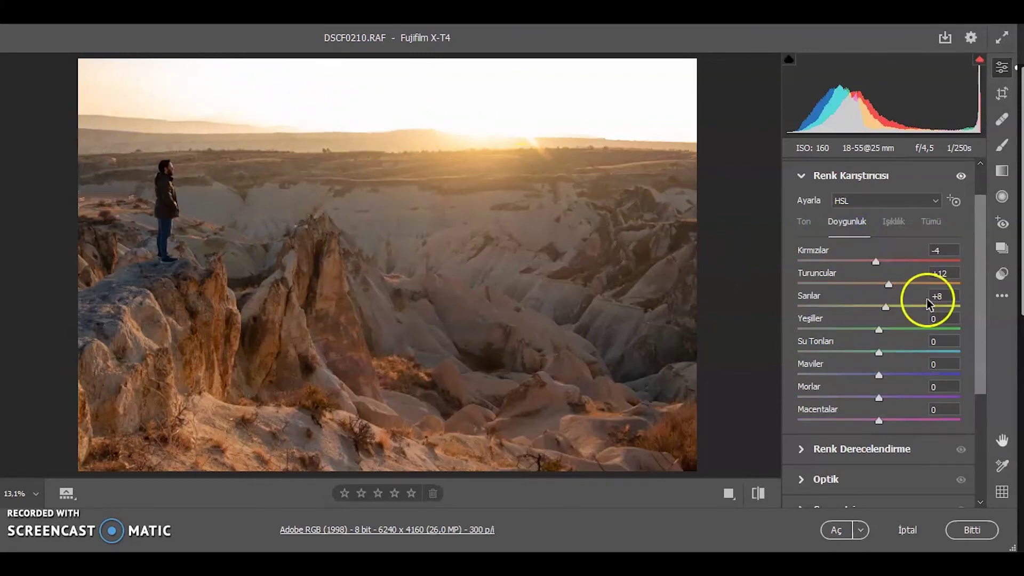
click(829, 186)
Step: Expand Renk Derecelendirme and give the midtones wheel a warm tint
click(865, 354)
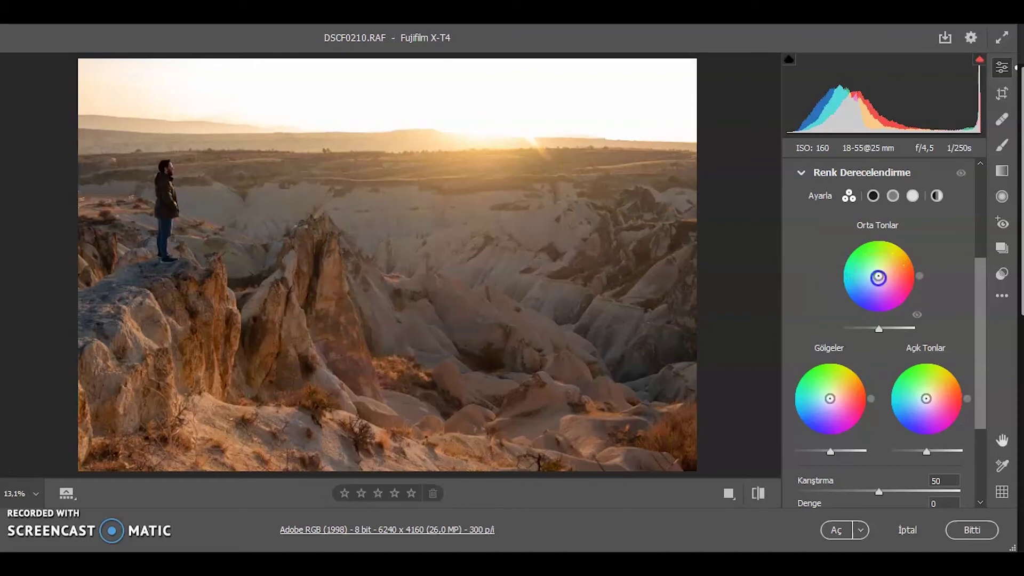
drag(868, 272, 941, 180)
mouse_move(907, 268)
mouse_down()
mouse_move(857, 297)
mouse_move(916, 247)
mouse_move(874, 245)
mouse_move(853, 259)
mouse_up()
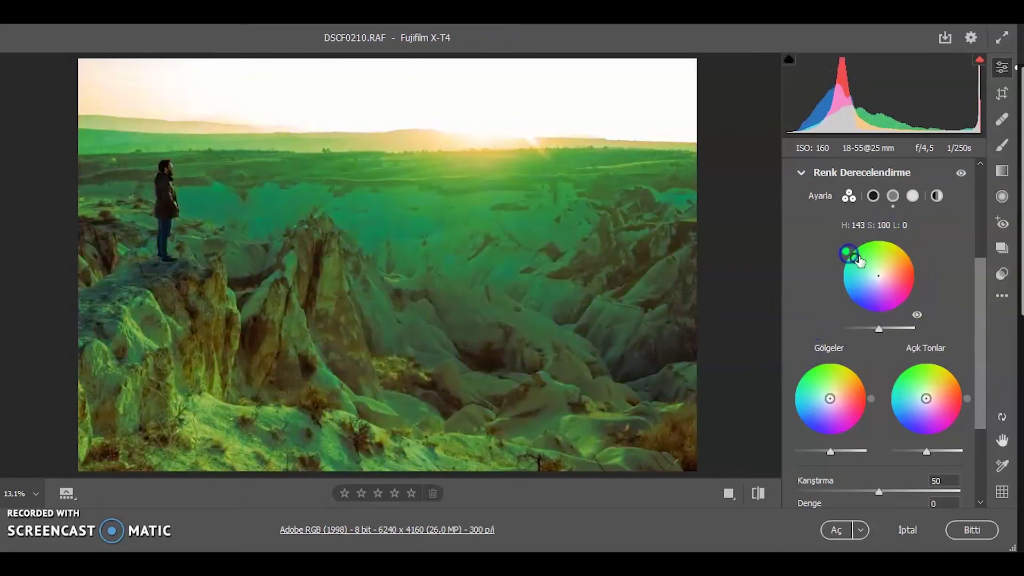
double_click(856, 259)
mouse_move(879, 278)
mouse_down()
mouse_move(864, 252)
mouse_move(844, 272)
mouse_move(884, 273)
mouse_up()
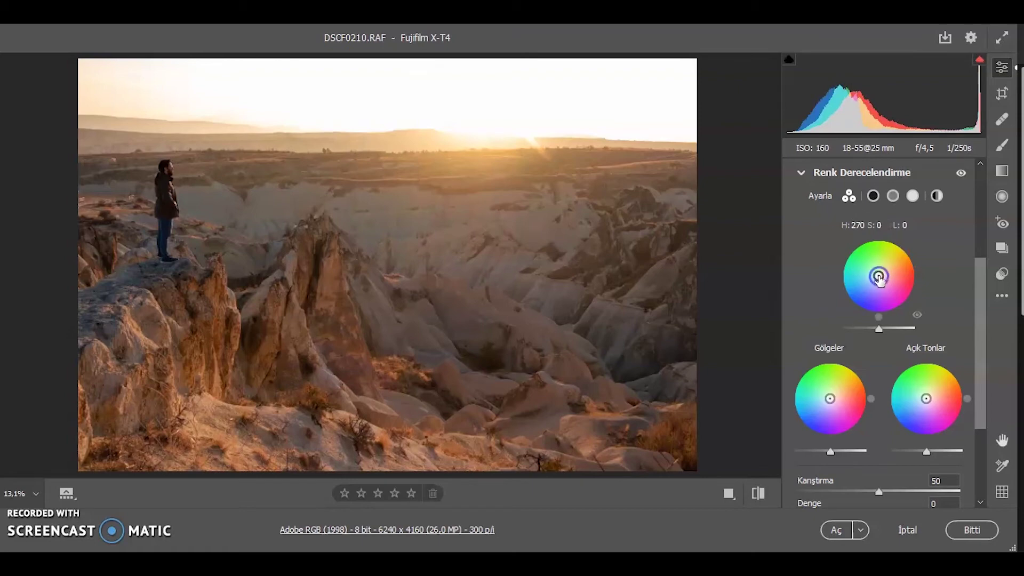
drag(885, 278, 885, 280)
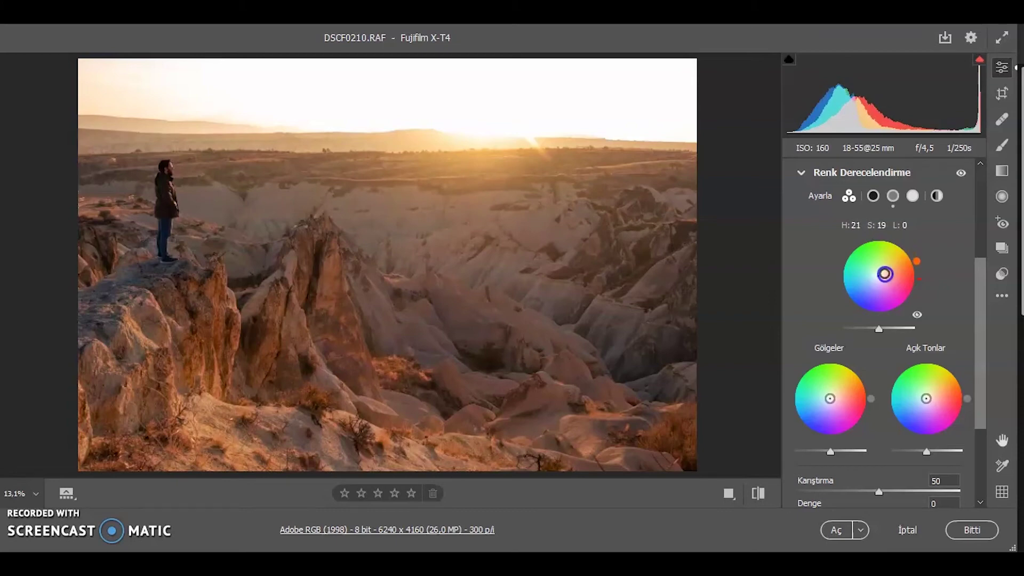
Step: Tint the shadows and highlights toward orange-yellow, then collapse Color Grading
scroll(816, 330, down, 1)
mouse_move(830, 363)
mouse_down()
mouse_move(797, 356)
mouse_move(812, 389)
mouse_move(850, 353)
mouse_move(840, 358)
mouse_up()
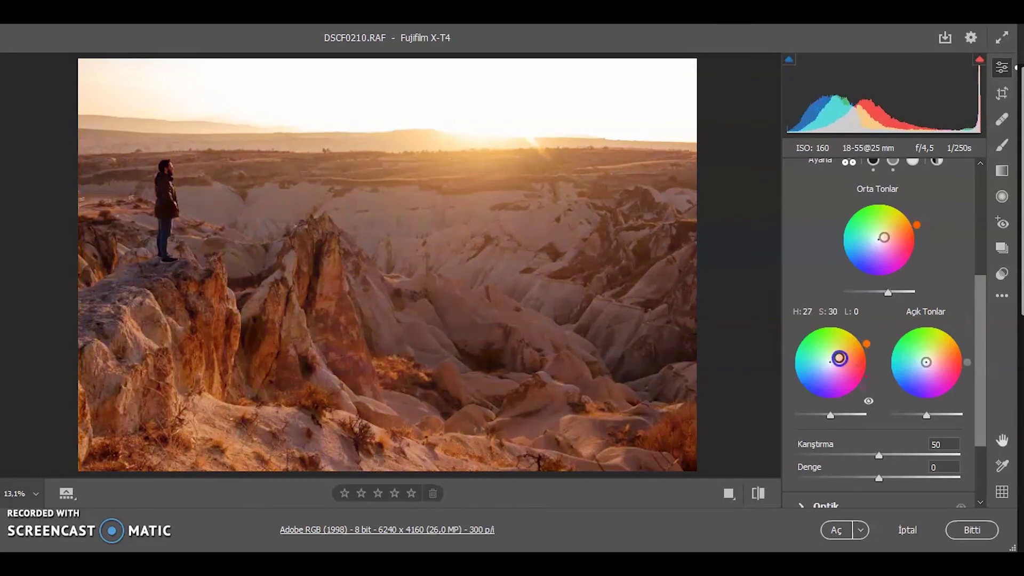
drag(838, 358, 834, 359)
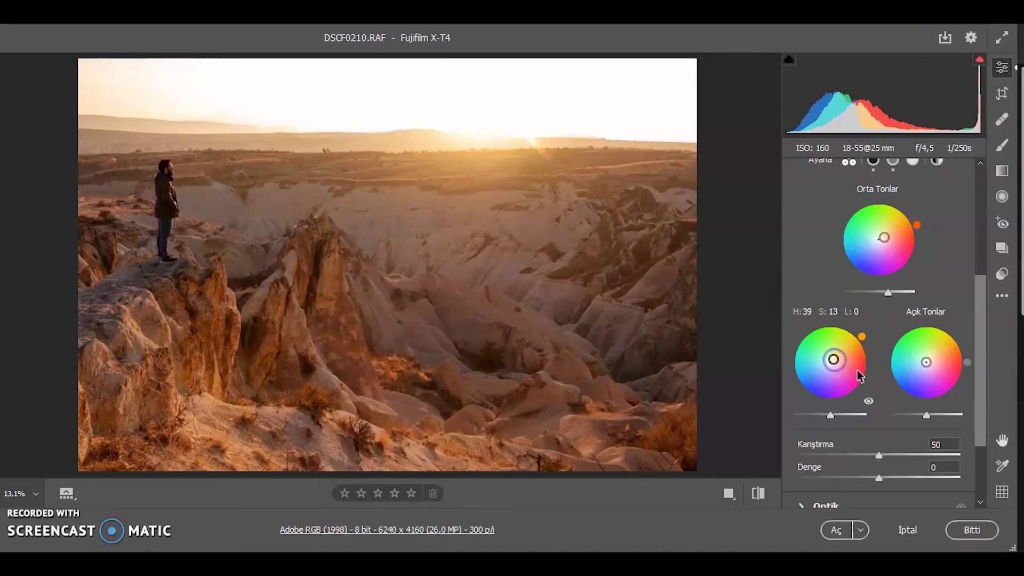
mouse_move(926, 361)
mouse_down()
mouse_move(947, 340)
mouse_move(934, 359)
mouse_up()
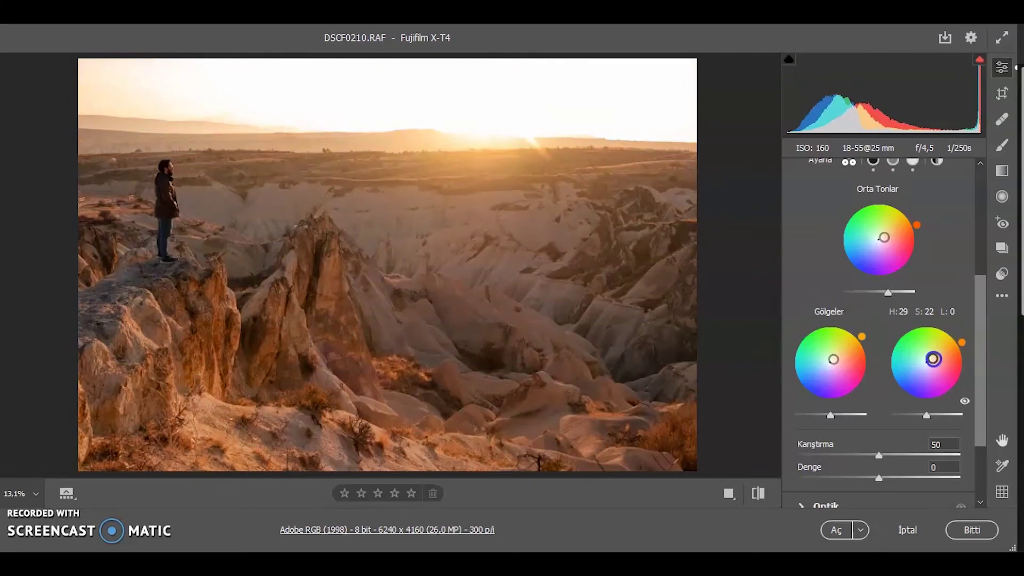
drag(933, 359, 916, 368)
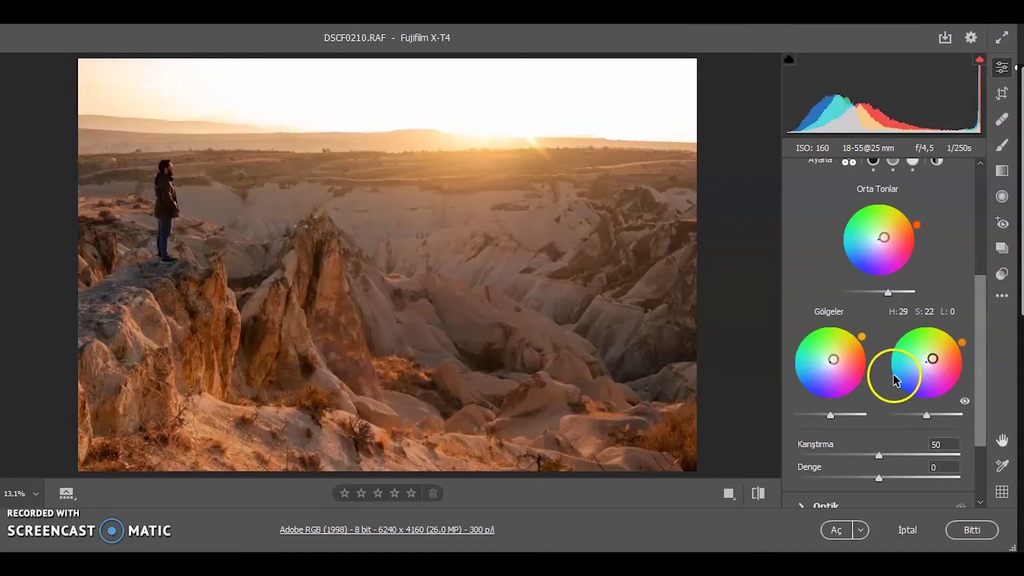
scroll(909, 405, up, 5)
click(847, 374)
click(826, 385)
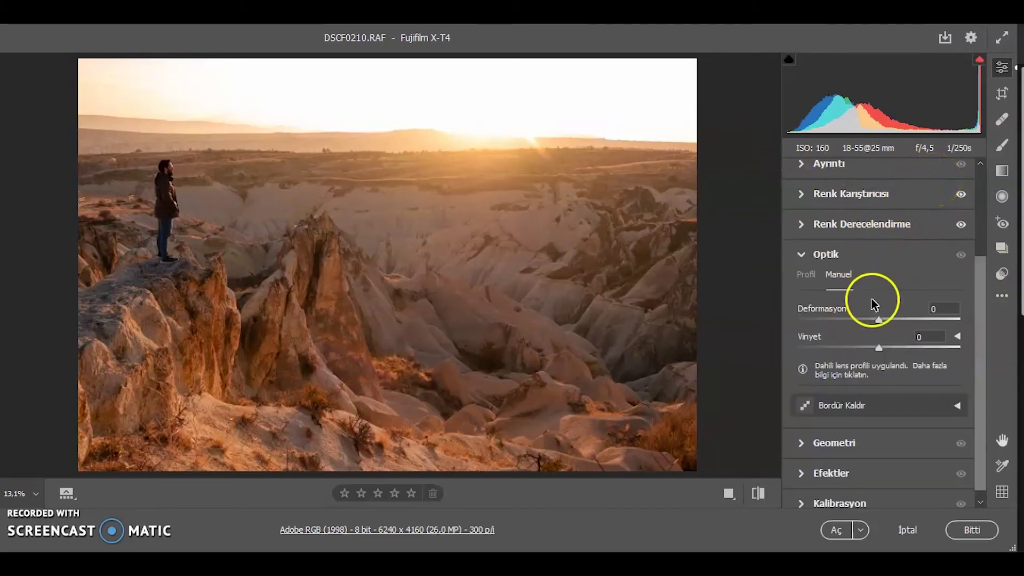
Step: Test Deformasyon distortion at +51 and -67 on the Manual tab, then leave the photo unwarped
click(815, 275)
click(839, 281)
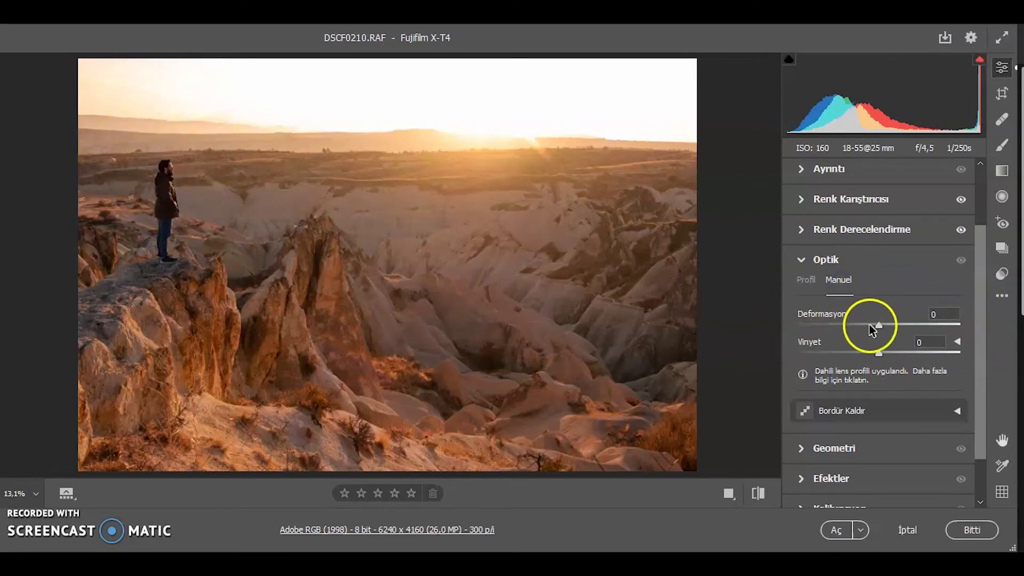
drag(879, 325, 922, 325)
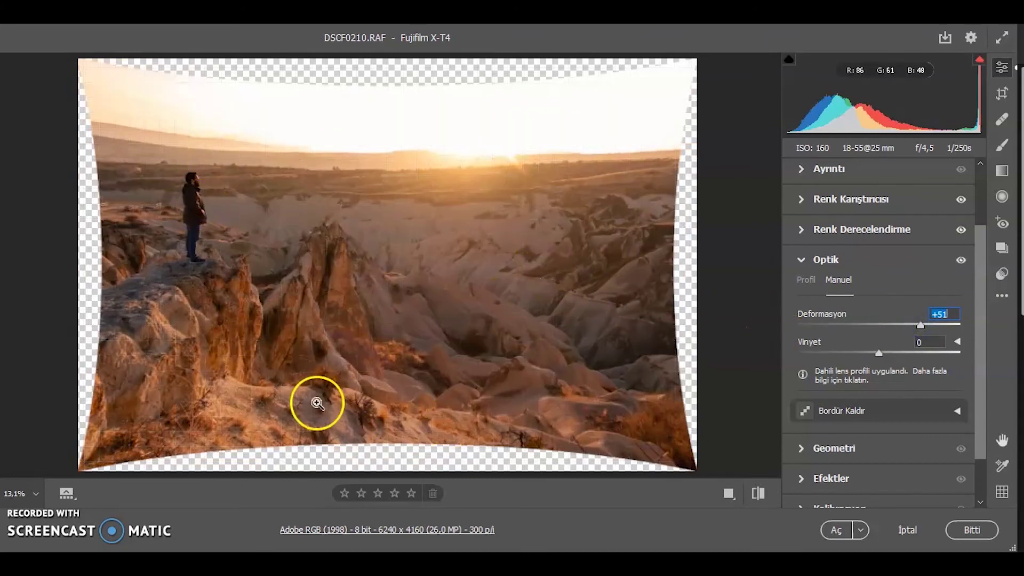
click(825, 326)
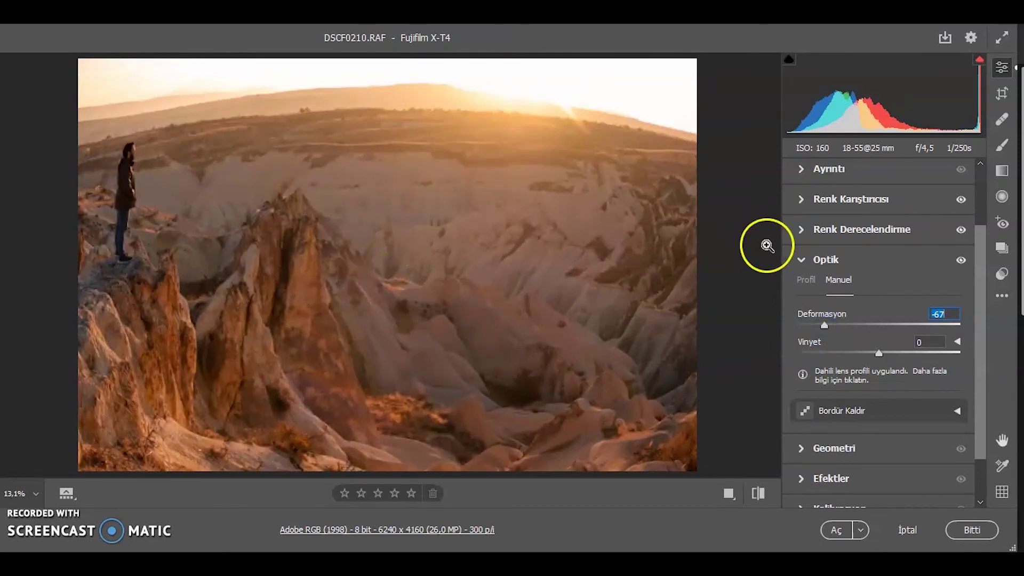
click(879, 327)
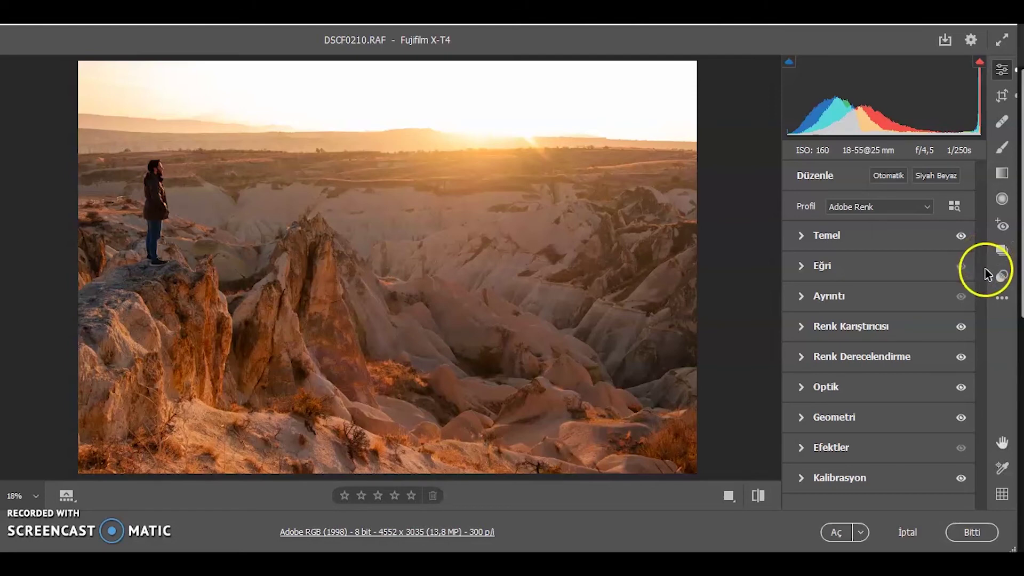
click(844, 447)
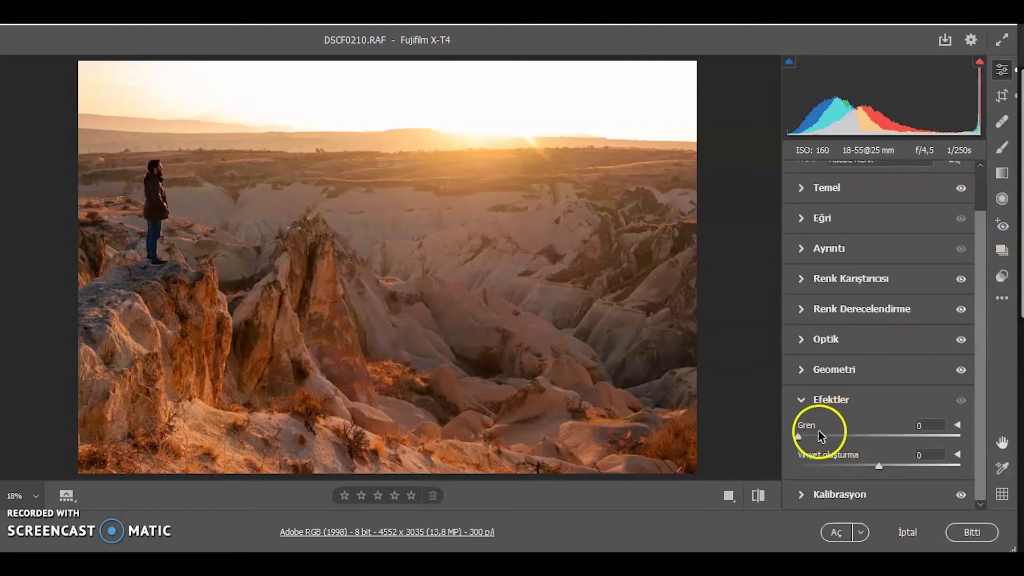
Step: Try Gren (Grain) while inspecting the rock texture, then set it back to 0
drag(251, 211, 393, 263)
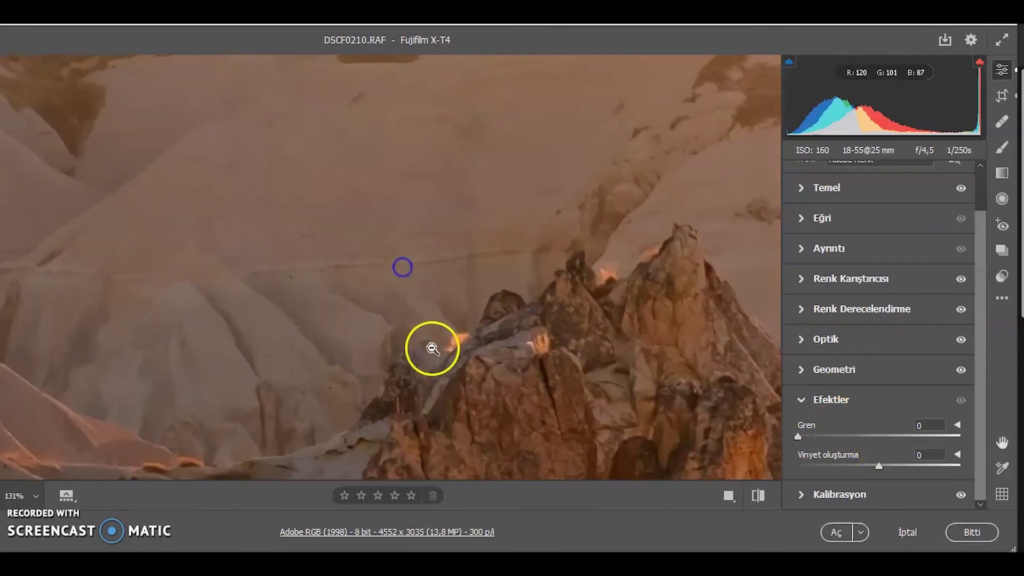
click(878, 436)
drag(900, 434, 778, 436)
click(562, 333)
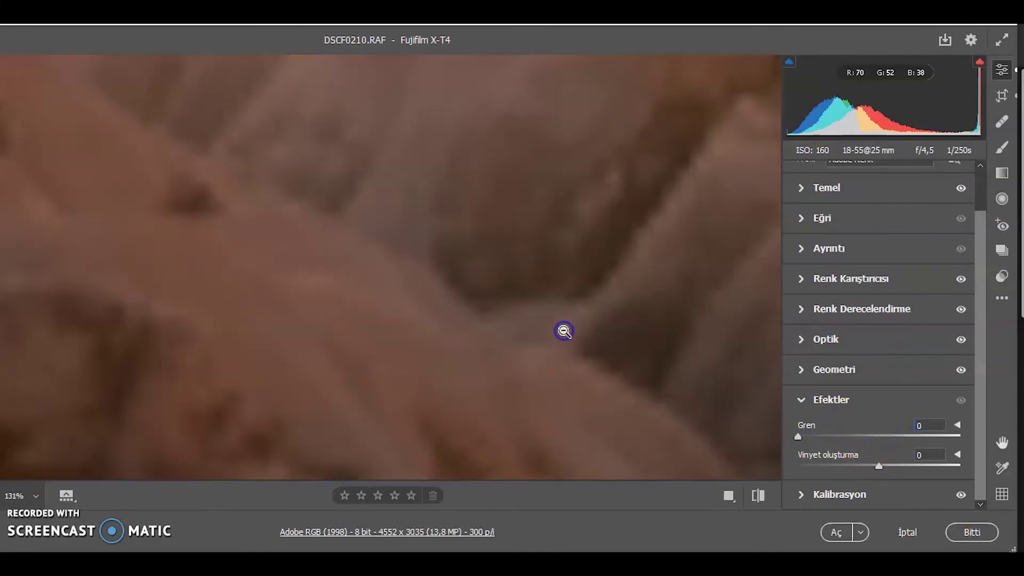
drag(564, 331, 350, 254)
Step: Test the vignette from -78 to +58, reset it to 0, and expand Kalibrasyon
drag(832, 467, 786, 466)
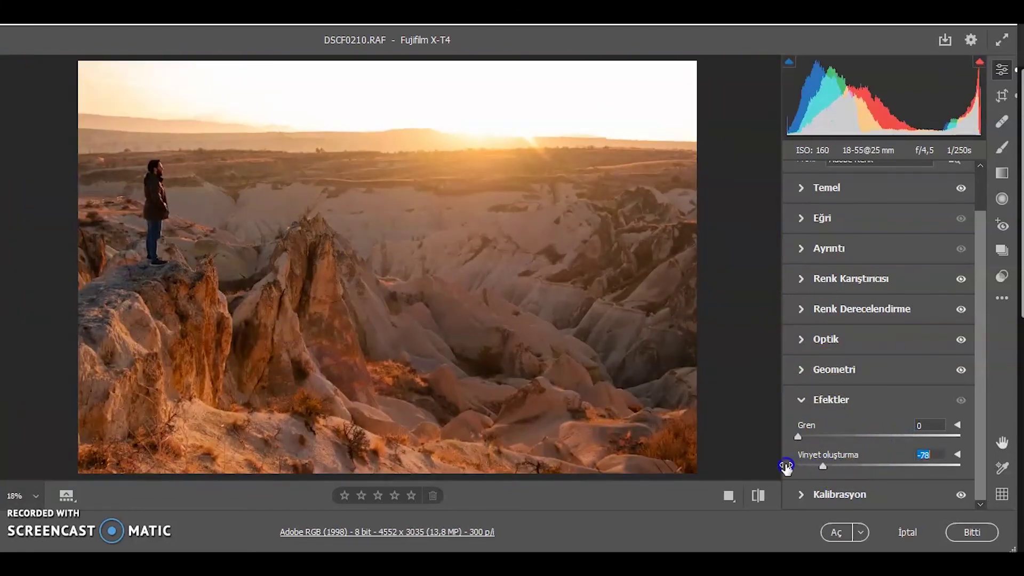
drag(858, 466, 848, 466)
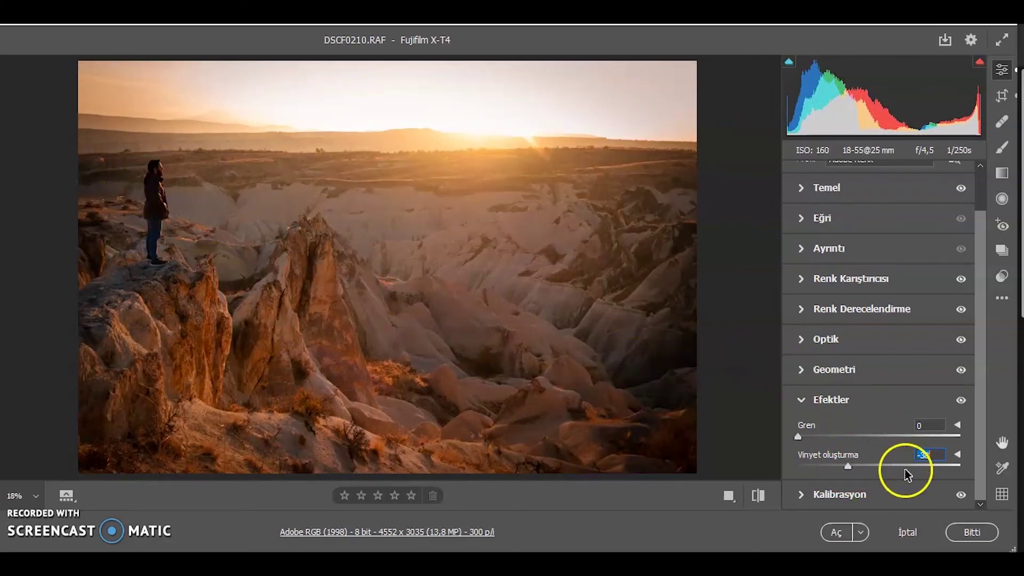
drag(907, 474, 926, 464)
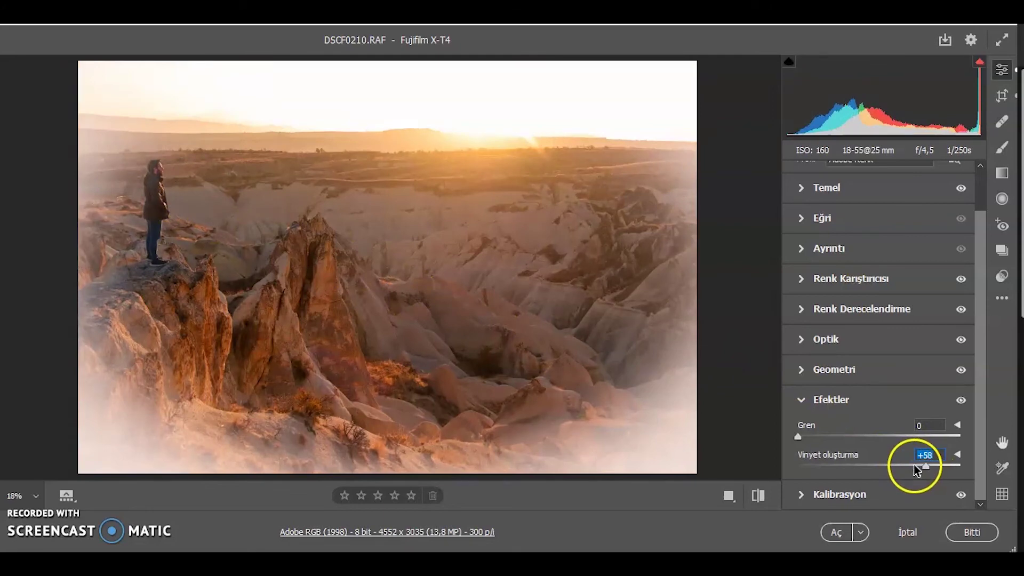
double_click(914, 465)
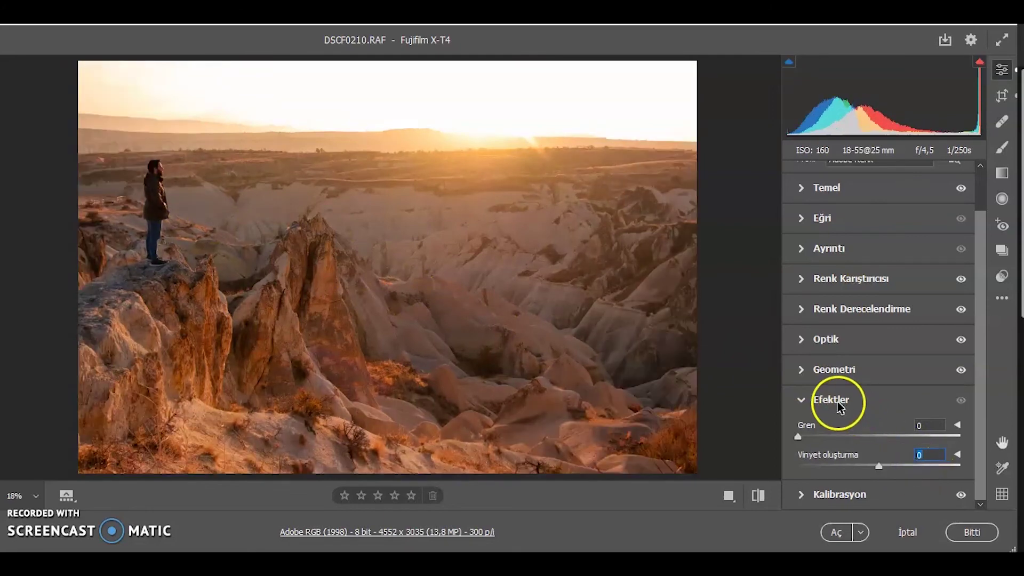
click(837, 402)
click(861, 480)
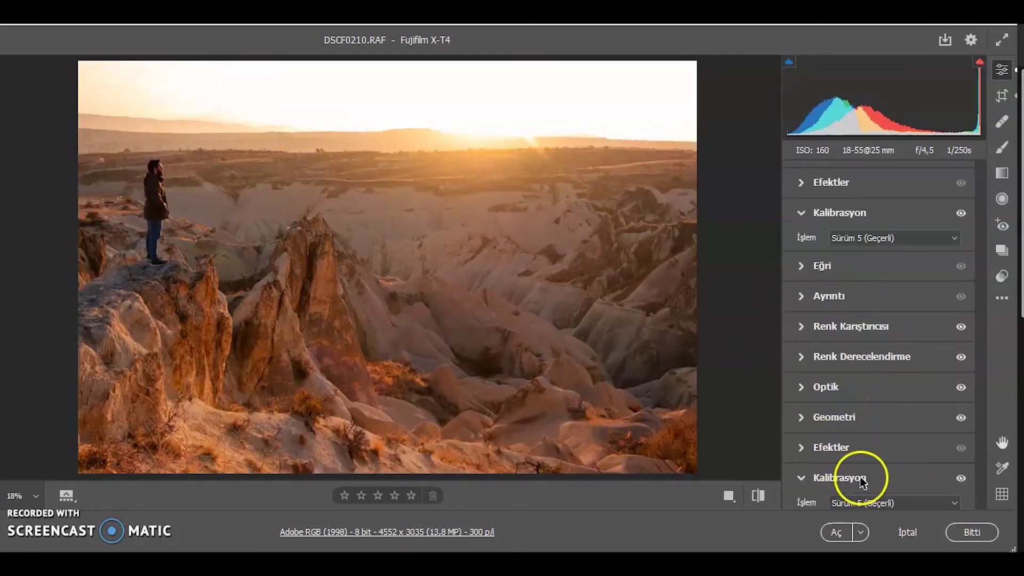
Step: Try red primary hue shifts as high as +67, then reset it to 0, keeping red saturation at +32
drag(866, 338, 847, 340)
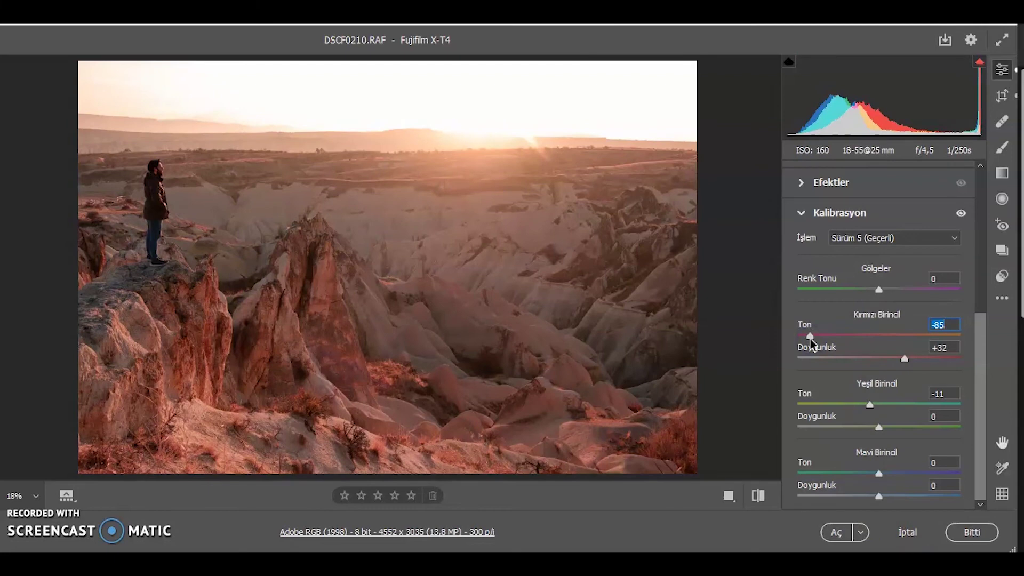
click(816, 339)
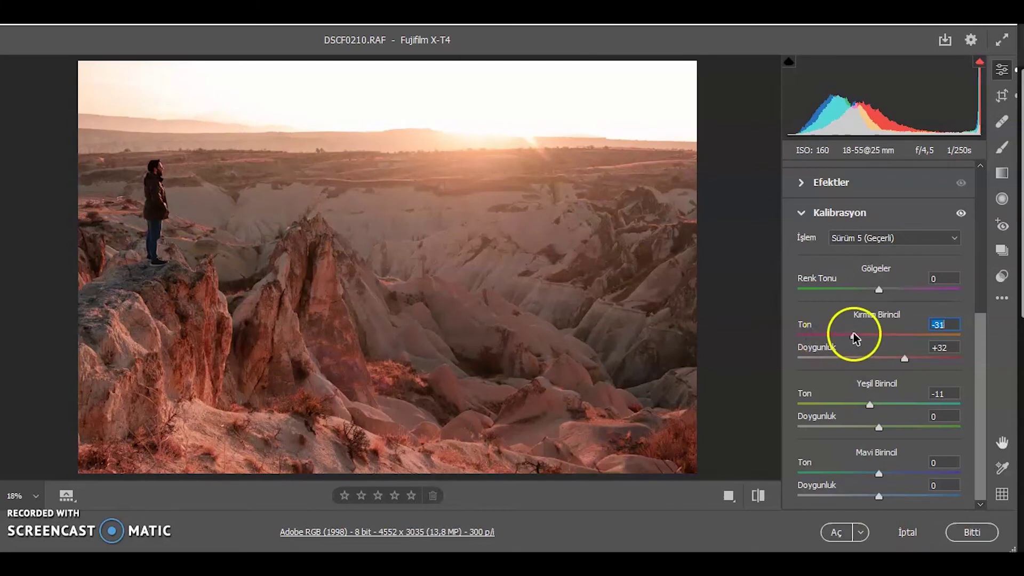
drag(853, 337, 934, 336)
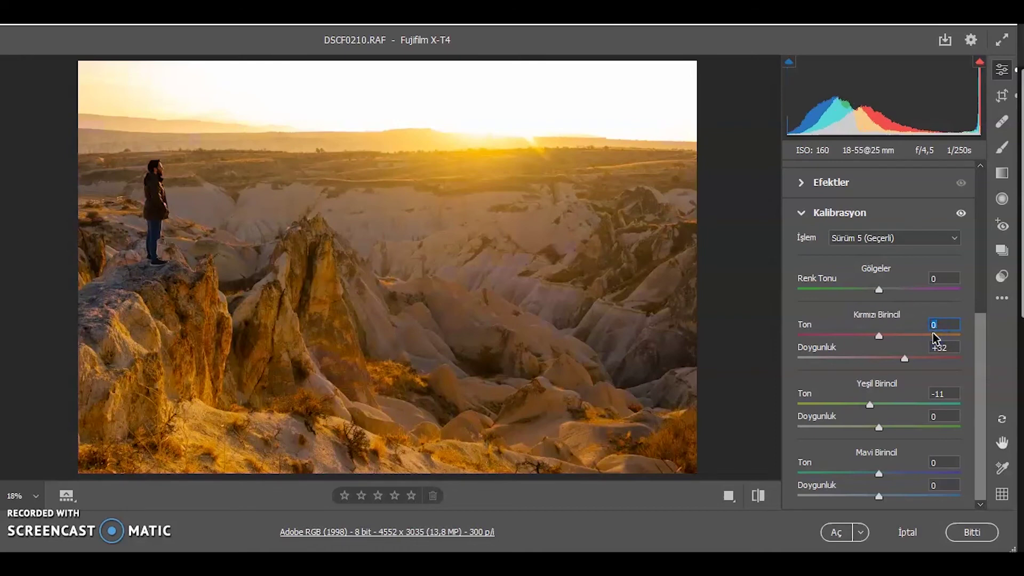
double_click(934, 336)
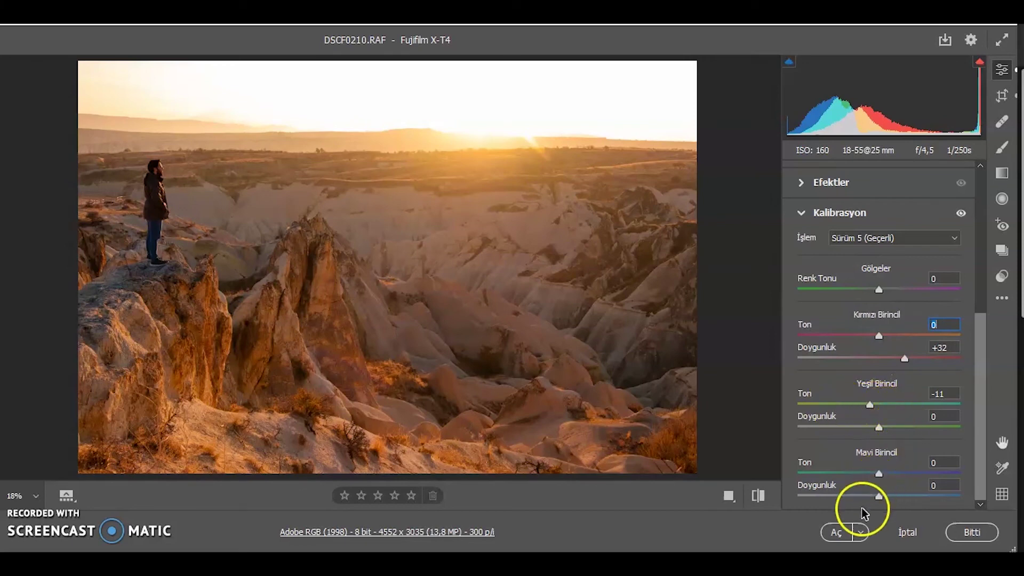
click(1005, 98)
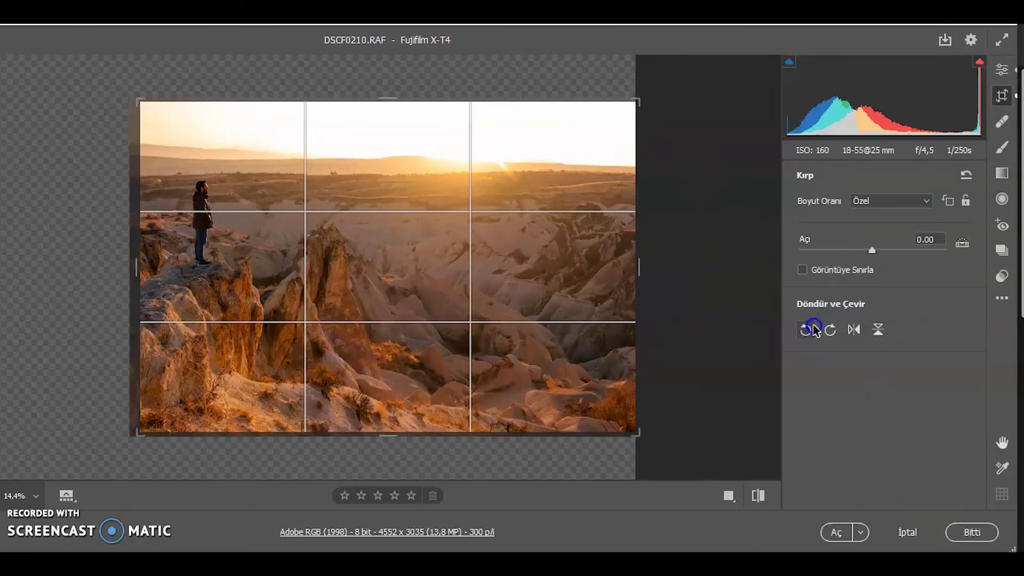
Step: Start a new adjustment brush and paint its mask across the foreground rocks
click(1002, 147)
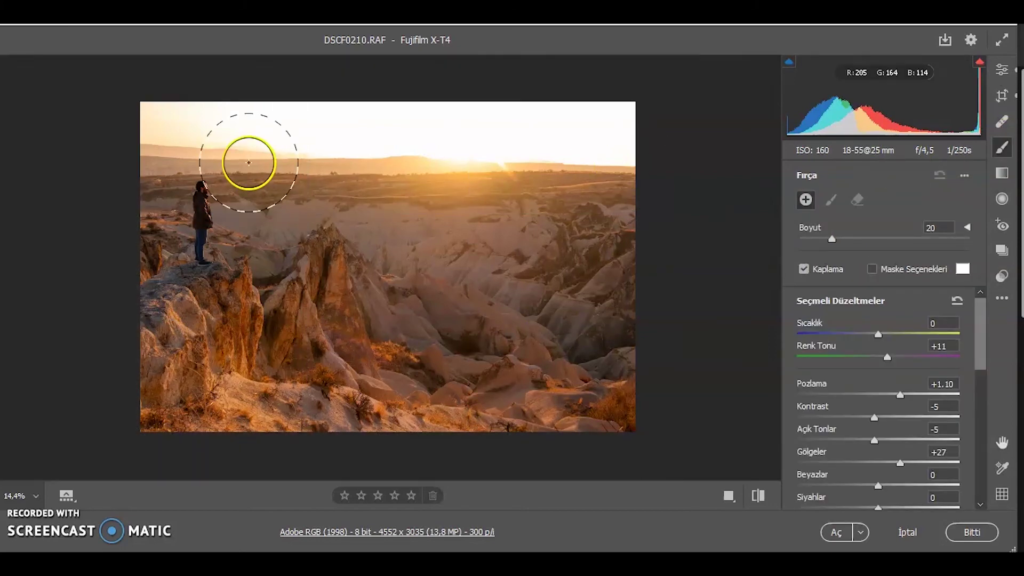
click(218, 224)
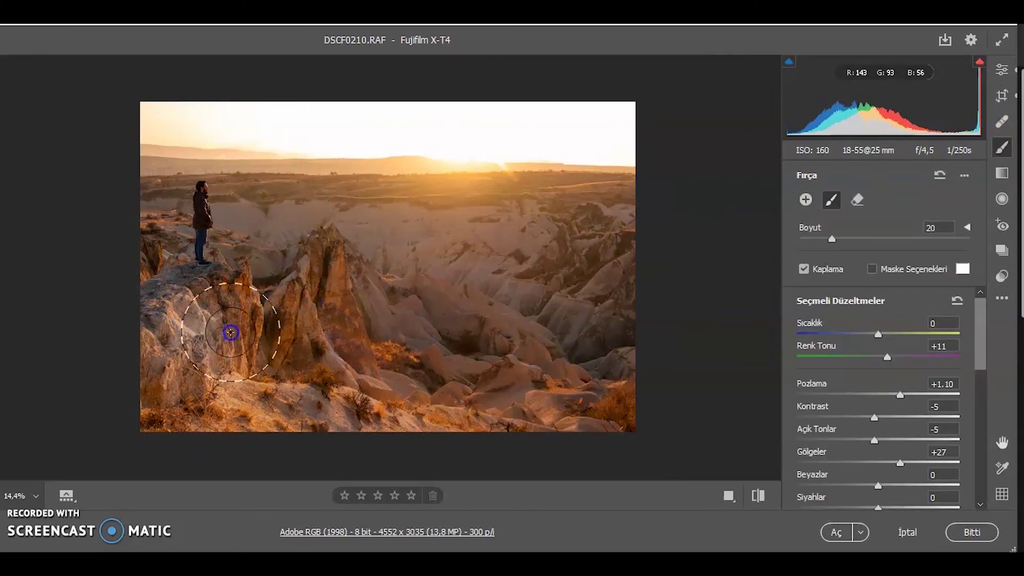
drag(208, 353, 481, 325)
click(212, 502)
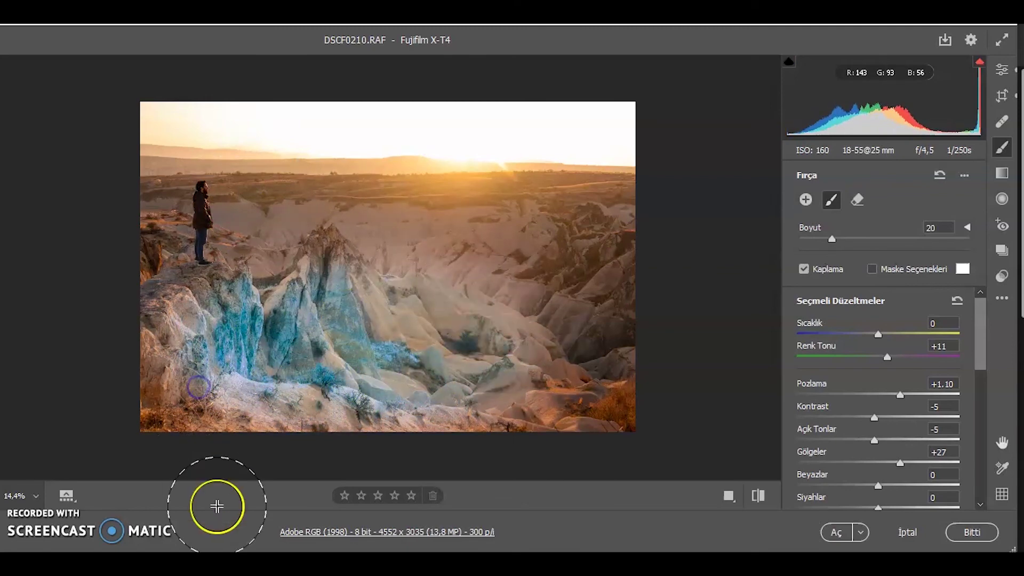
click(216, 324)
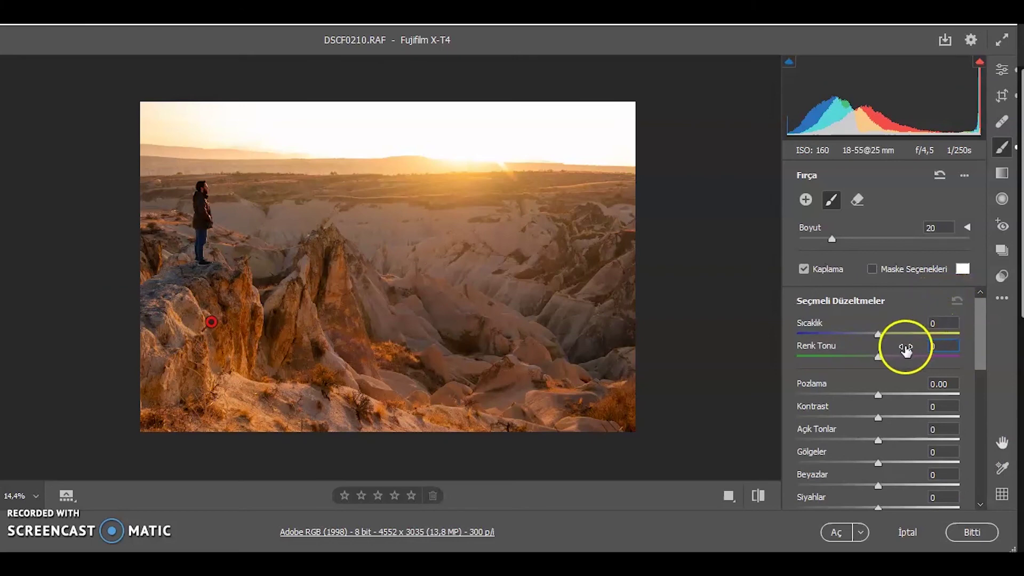
Step: Give the brushed area +31 temperature and -1.10 exposure, and delete the lower-left brush pin
drag(878, 334, 898, 331)
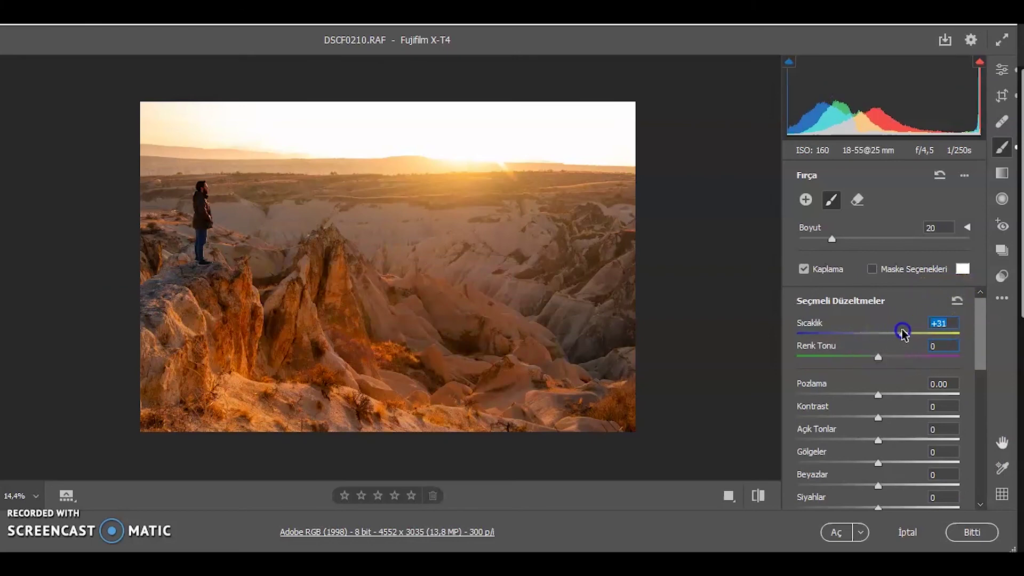
mouse_move(860, 402)
mouse_down()
mouse_move(880, 403)
mouse_move(857, 400)
mouse_up()
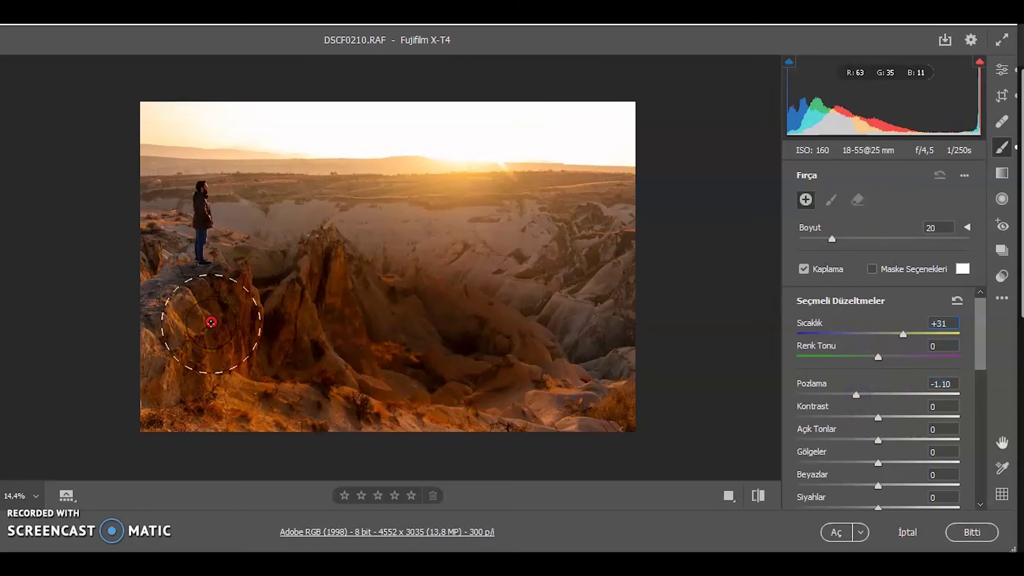
key(Delete)
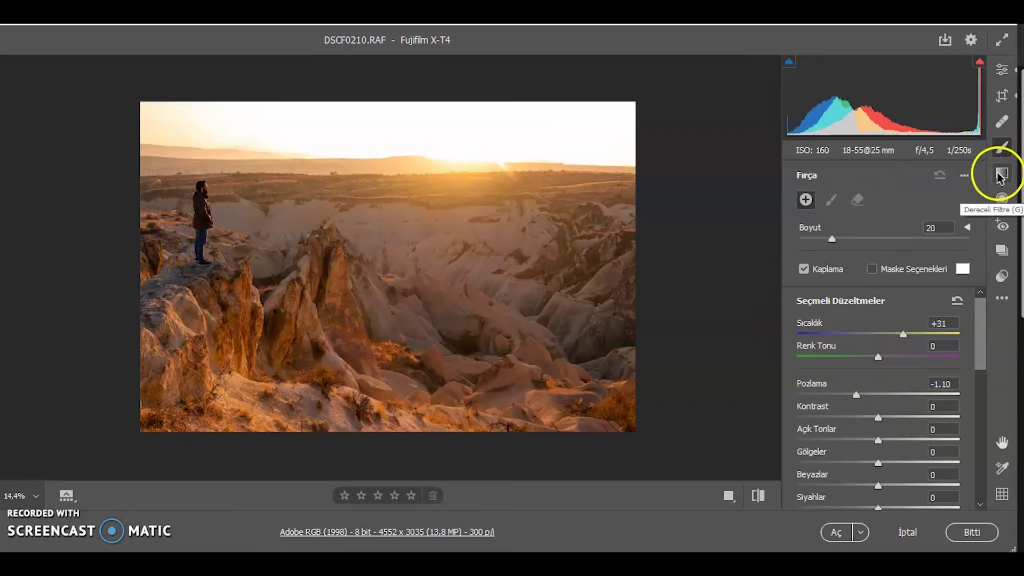
Step: Drag a graduated filter from the foreground to the horizon, test its exposure, then delete it
click(1002, 174)
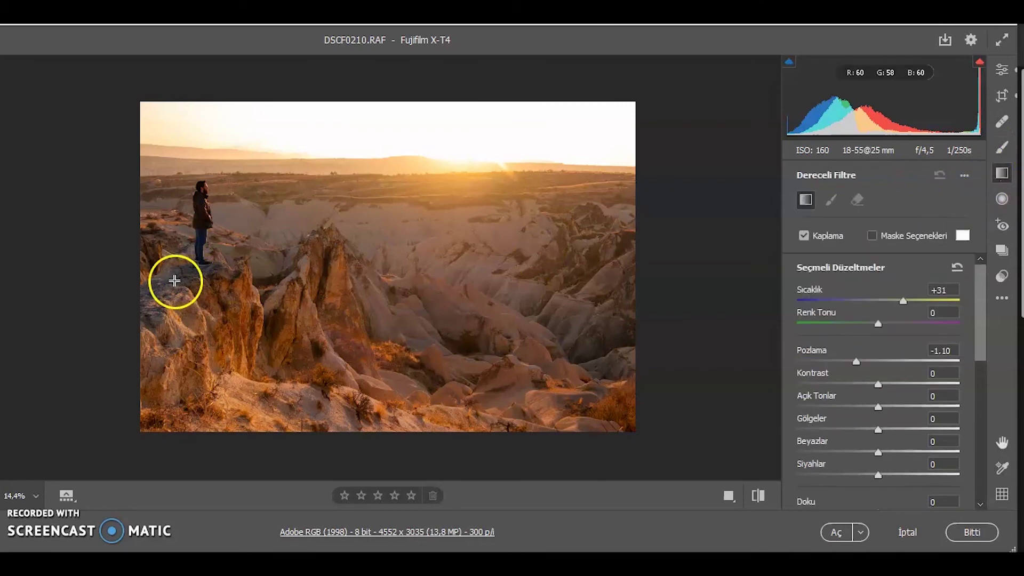
mouse_move(358, 416)
mouse_down()
mouse_move(370, 204)
mouse_move(359, 163)
mouse_up()
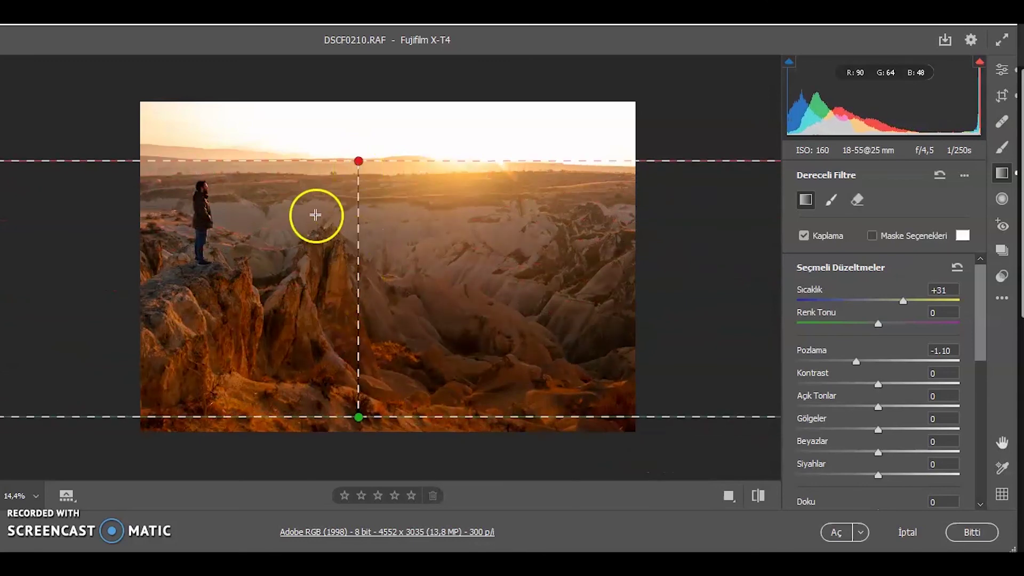
mouse_move(875, 363)
mouse_down()
mouse_move(913, 361)
mouse_move(849, 365)
mouse_up()
scroll(853, 405, down, 5)
scroll(823, 463, down, 1)
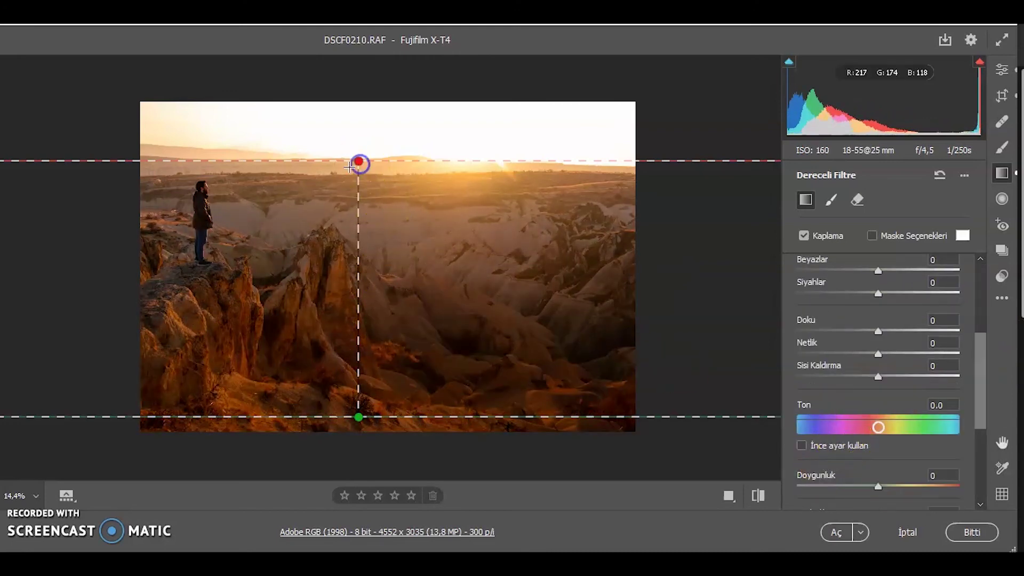
key(Delete)
click(1003, 200)
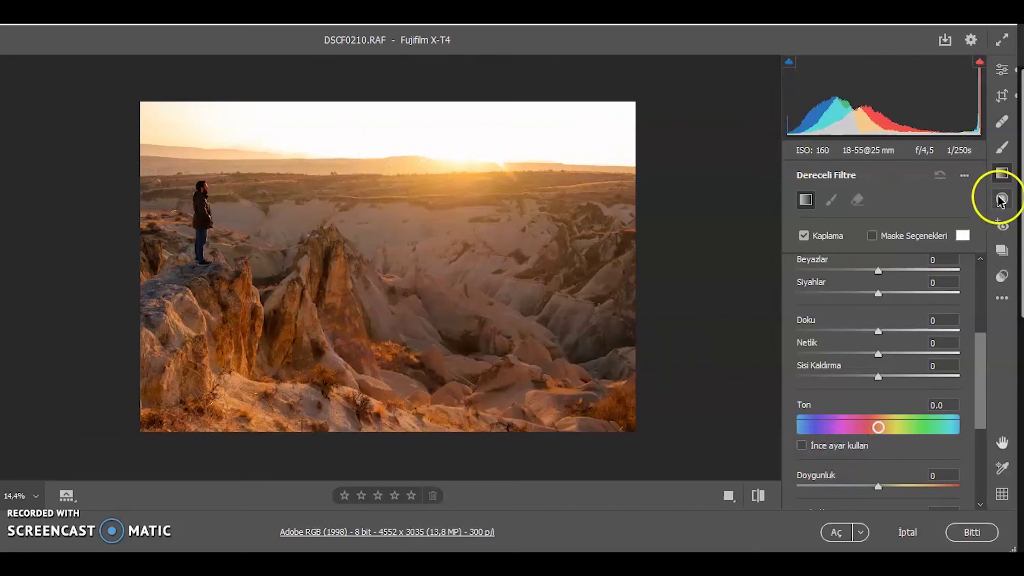
Step: Draw a tall radial oval over the canyon at -0.20 exposure and move it under the sun
click(1003, 200)
mouse_move(235, 216)
mouse_down()
mouse_move(401, 323)
mouse_move(232, 260)
mouse_move(393, 276)
mouse_up()
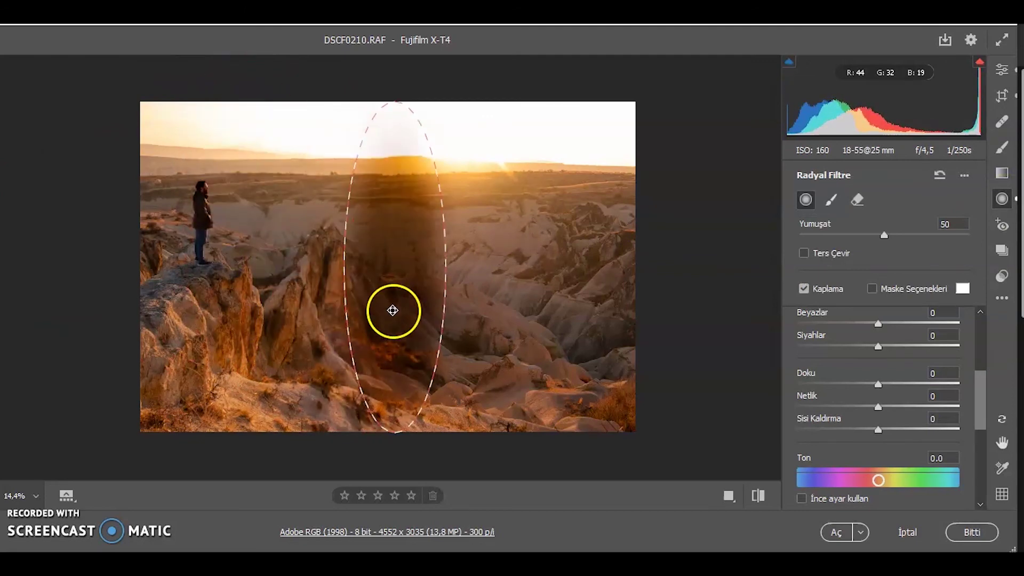
scroll(872, 349, up, 3)
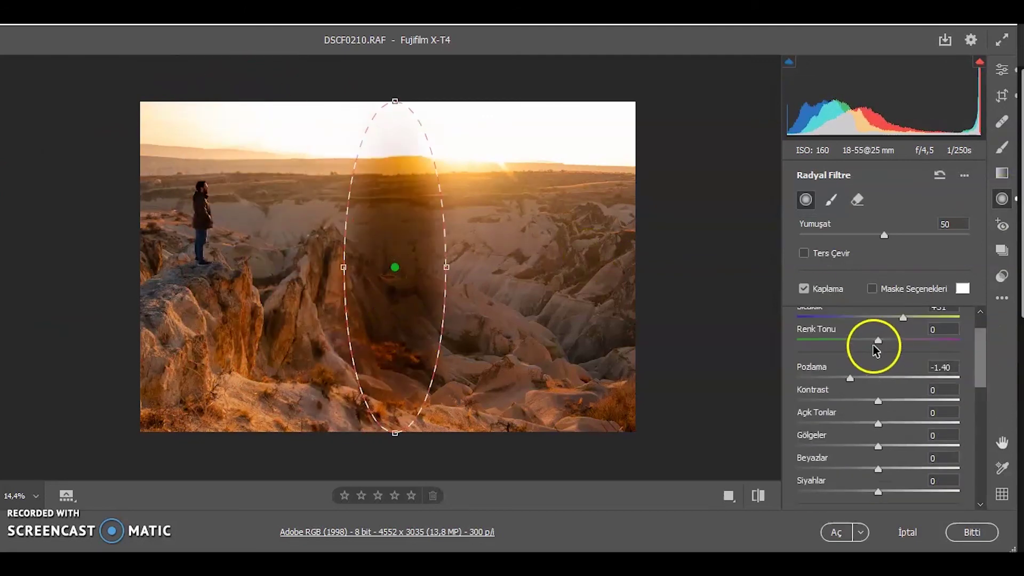
drag(865, 379, 875, 379)
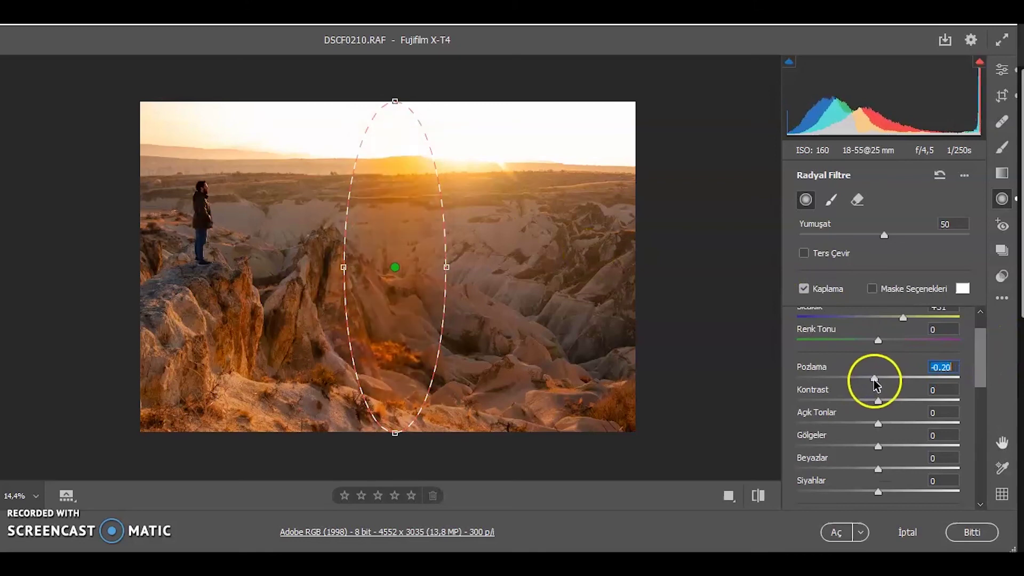
click(483, 269)
drag(407, 225, 470, 203)
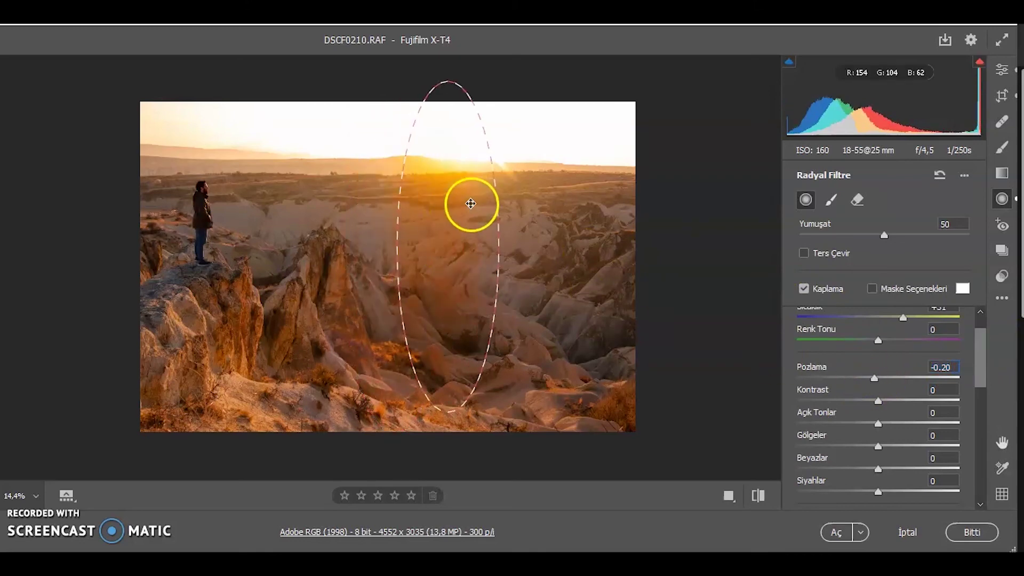
click(471, 204)
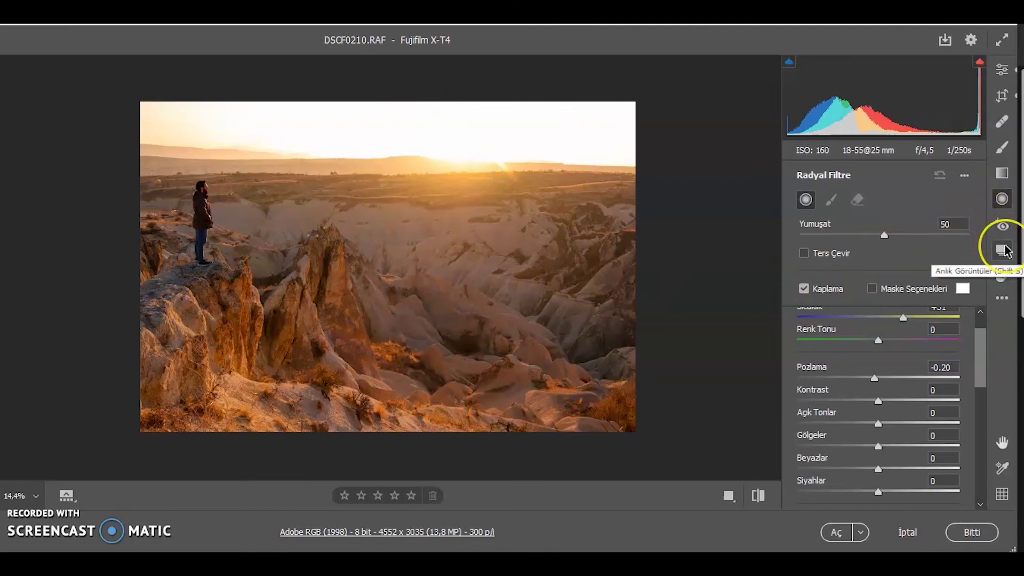
Step: Bring up the presets list and preview a preset look on the photo
click(1004, 277)
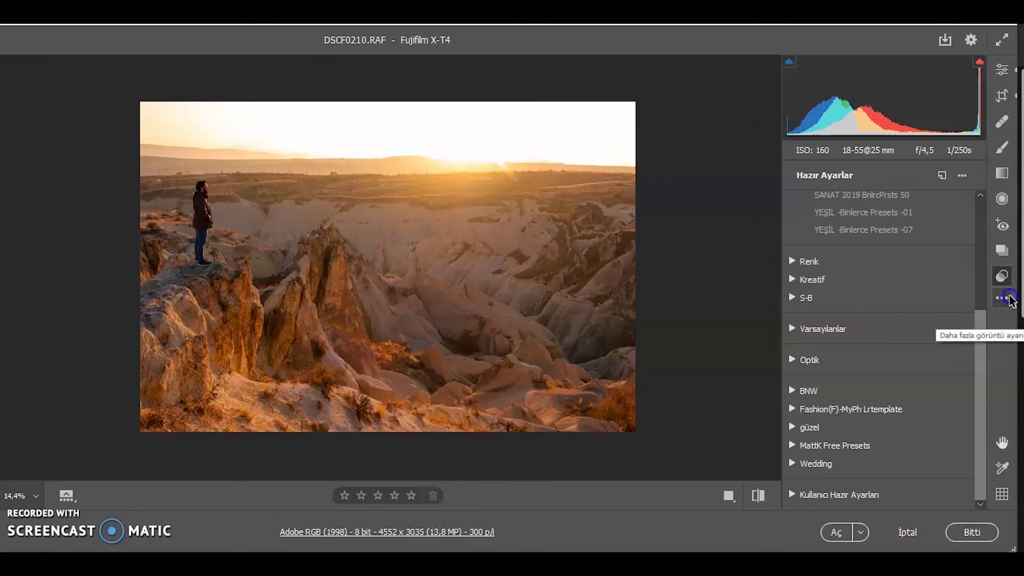
scroll(953, 261, up, 2)
scroll(954, 261, up, 2)
scroll(954, 270, up, 4)
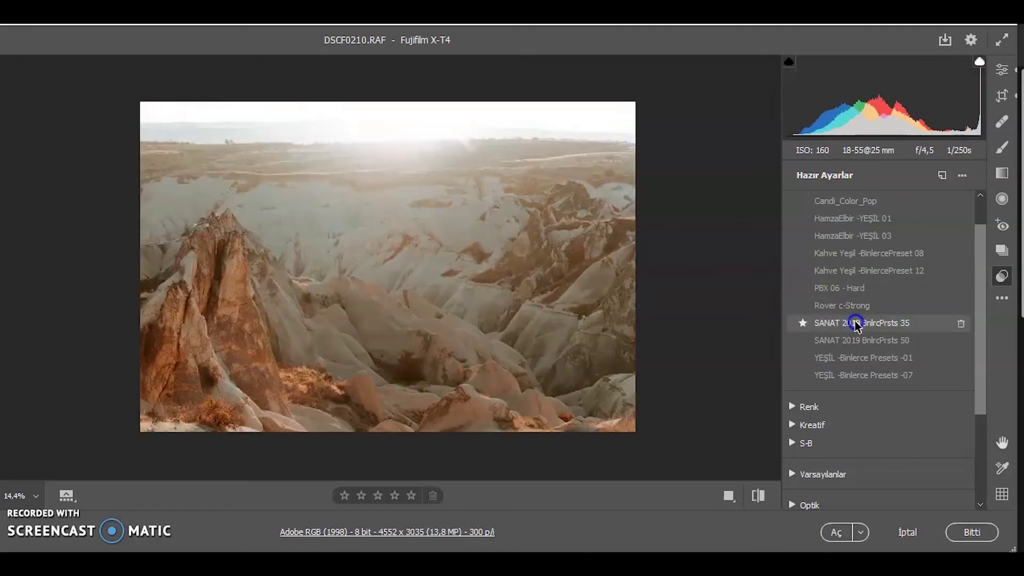
click(865, 356)
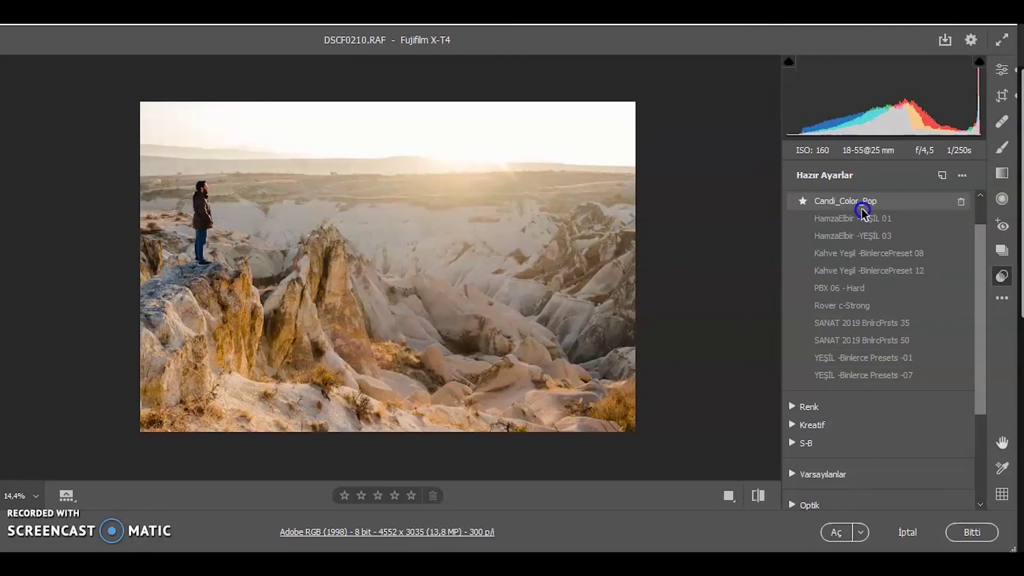
Step: Expand the güzel preset group, preview the torku yemek preset, then collapse the group
scroll(805, 416, down, 3)
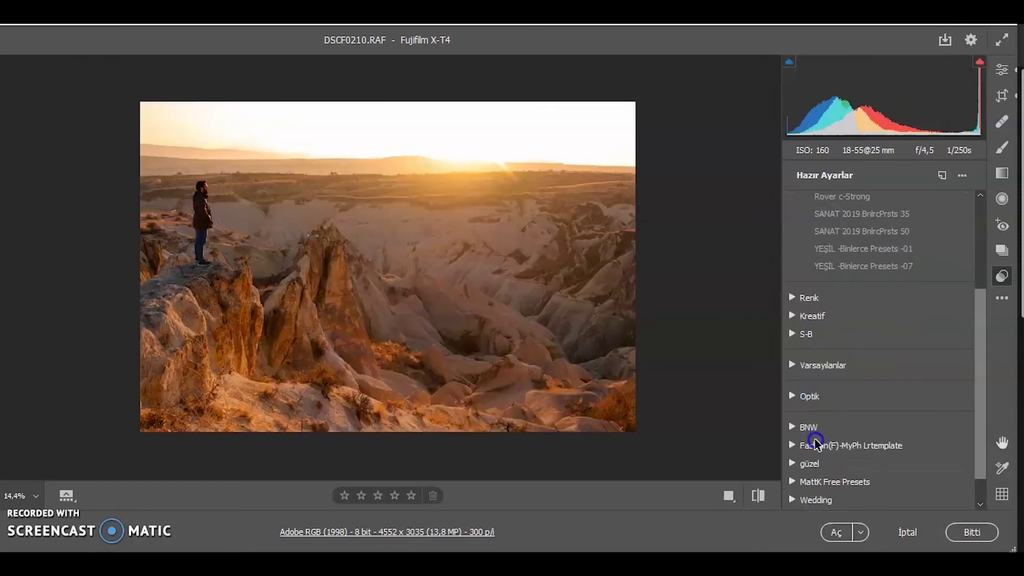
click(805, 428)
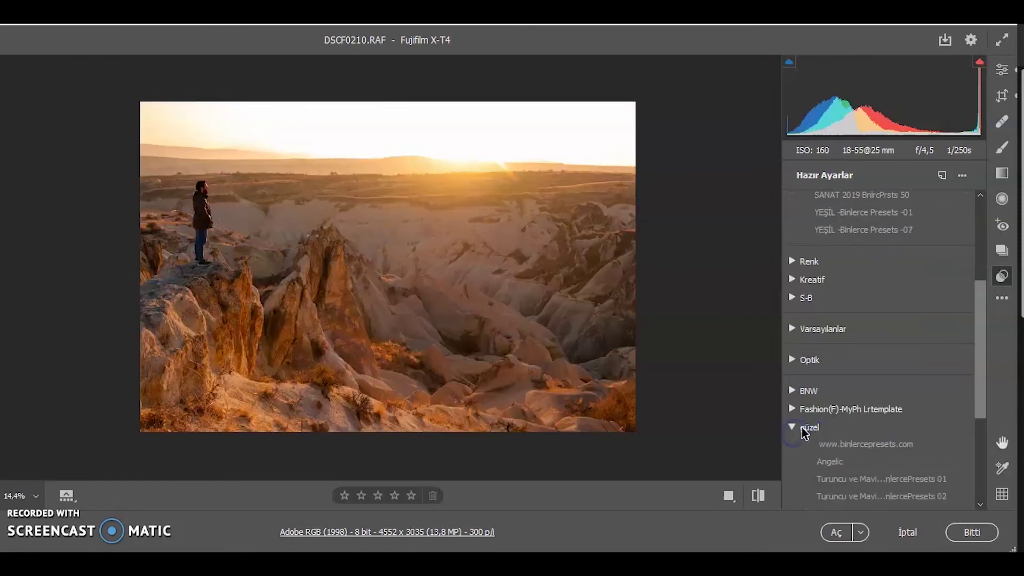
scroll(805, 433, down, 1)
scroll(805, 433, down, 3)
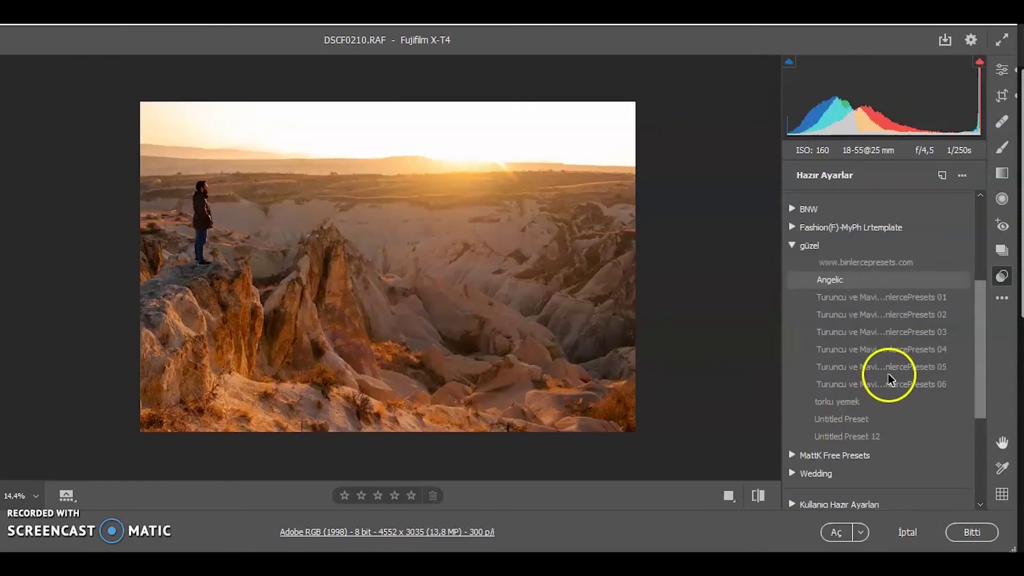
click(881, 401)
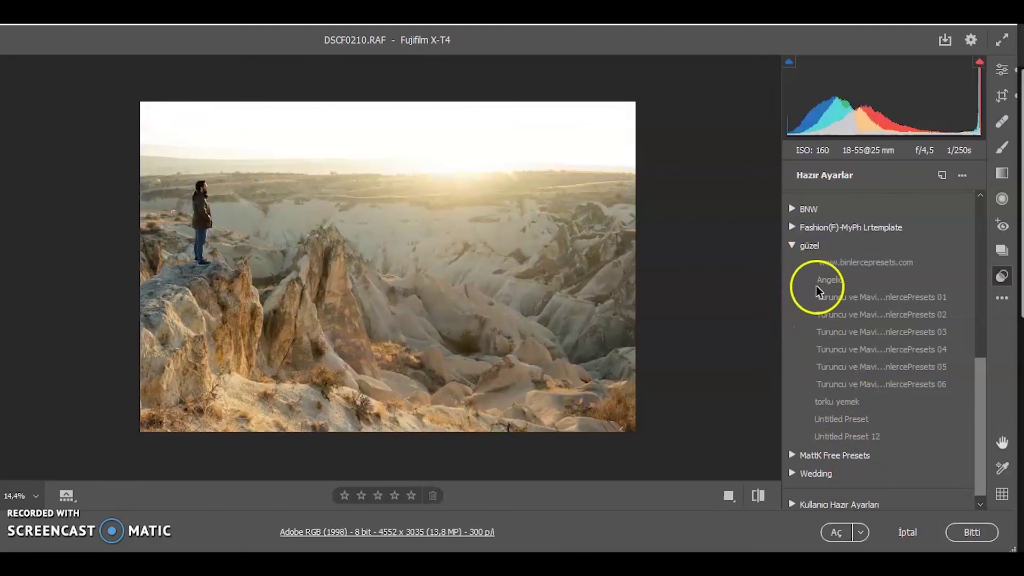
click(792, 245)
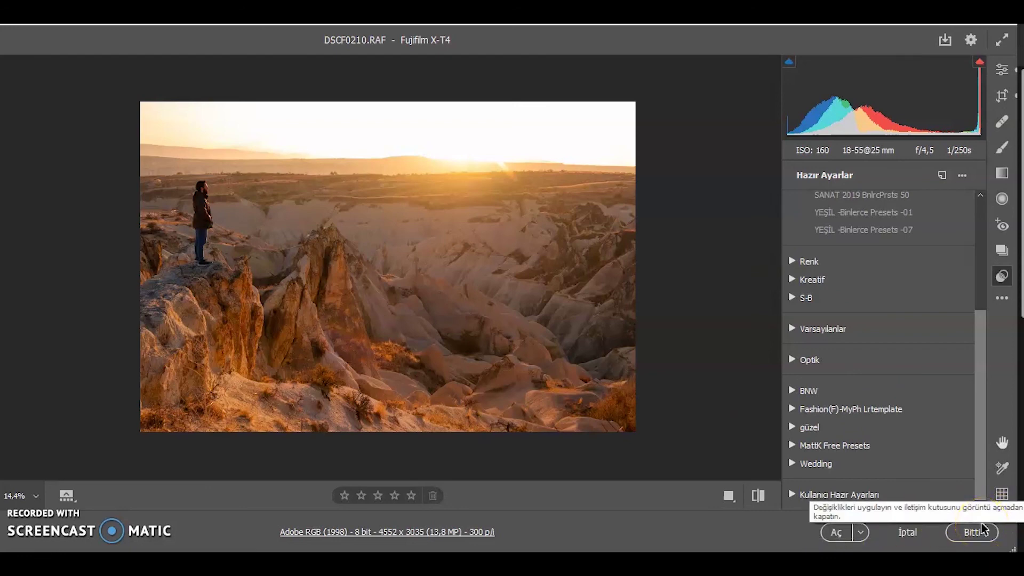
click(1002, 297)
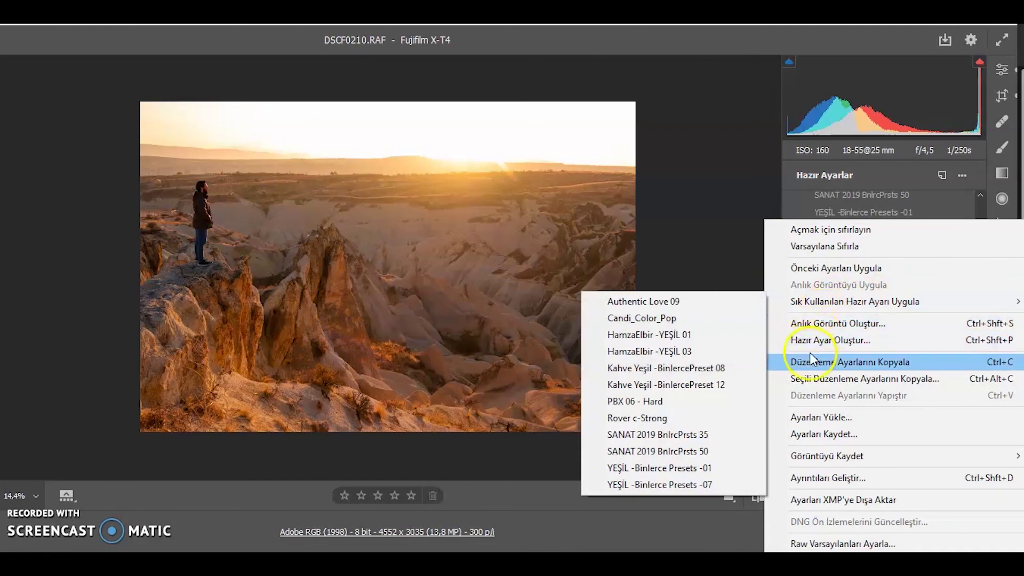
Step: Save the photo as DSCF0210.jpg: JPEG at Maksimum quality 10, named after the document
click(715, 450)
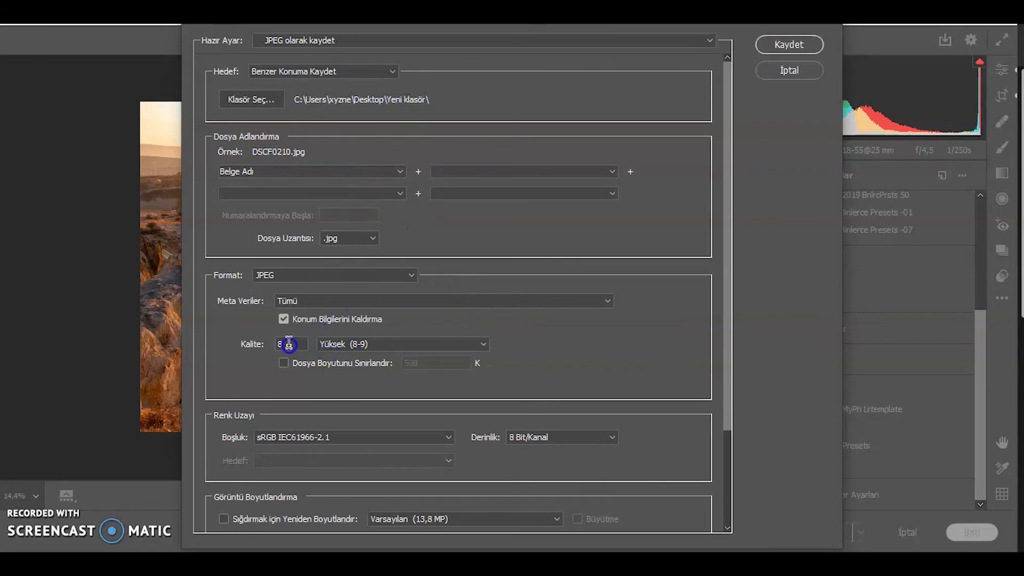
click(350, 344)
click(350, 389)
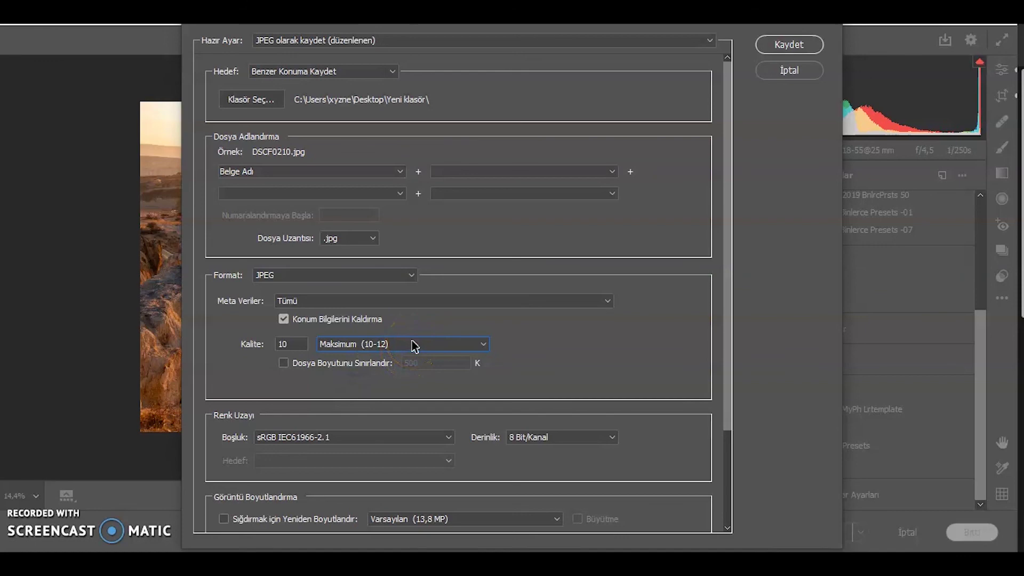
click(269, 274)
click(270, 275)
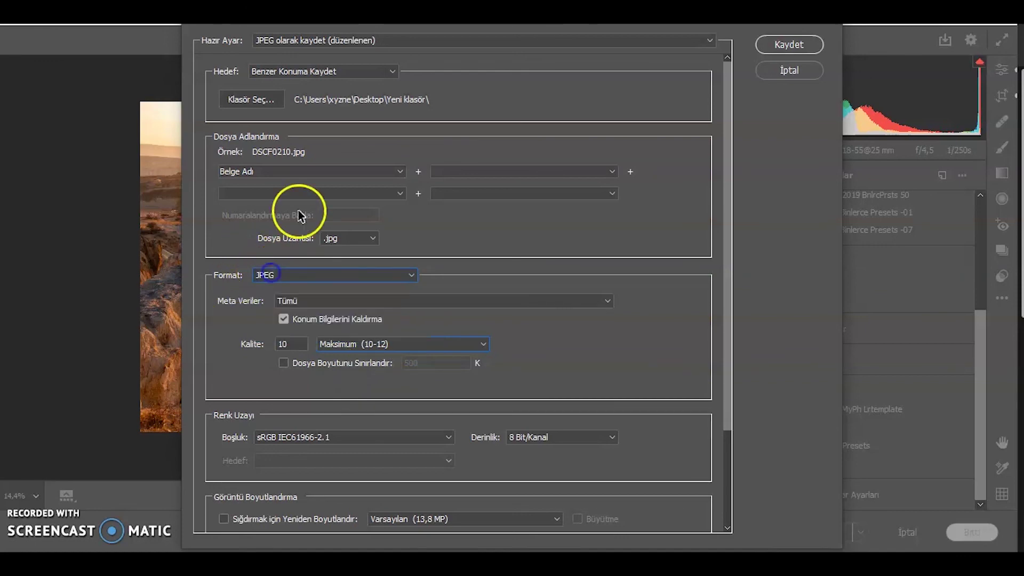
click(401, 173)
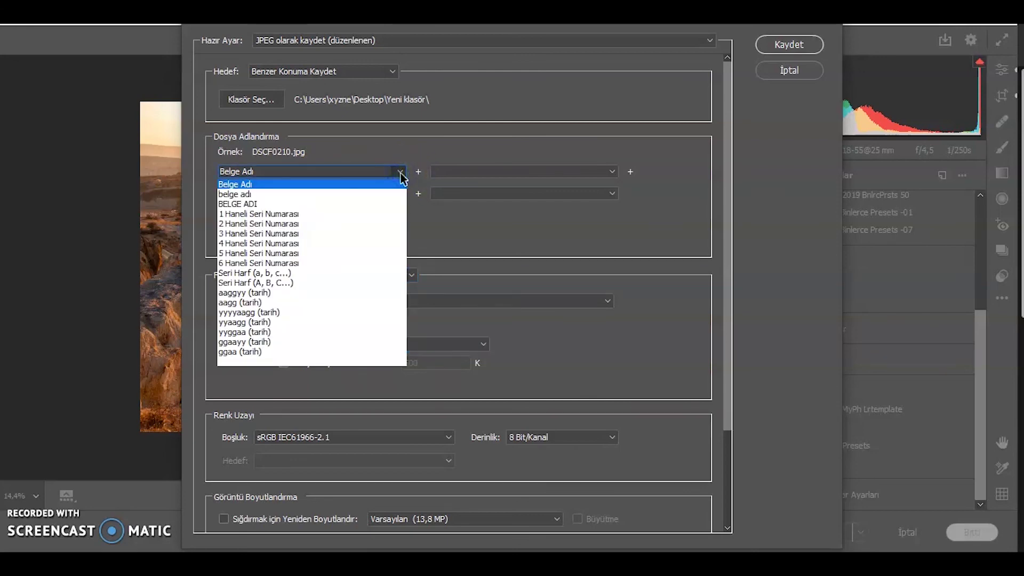
click(401, 174)
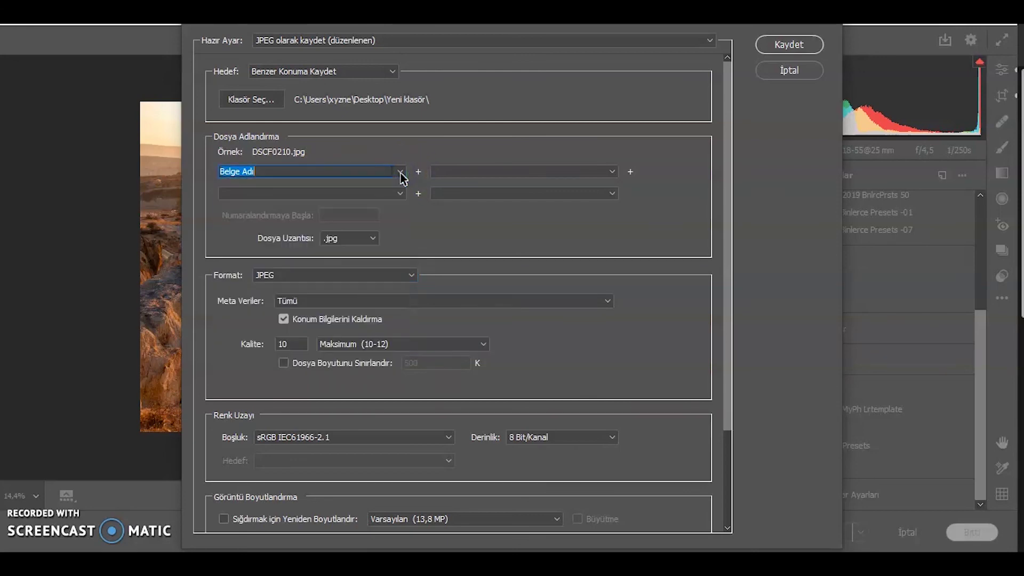
click(798, 47)
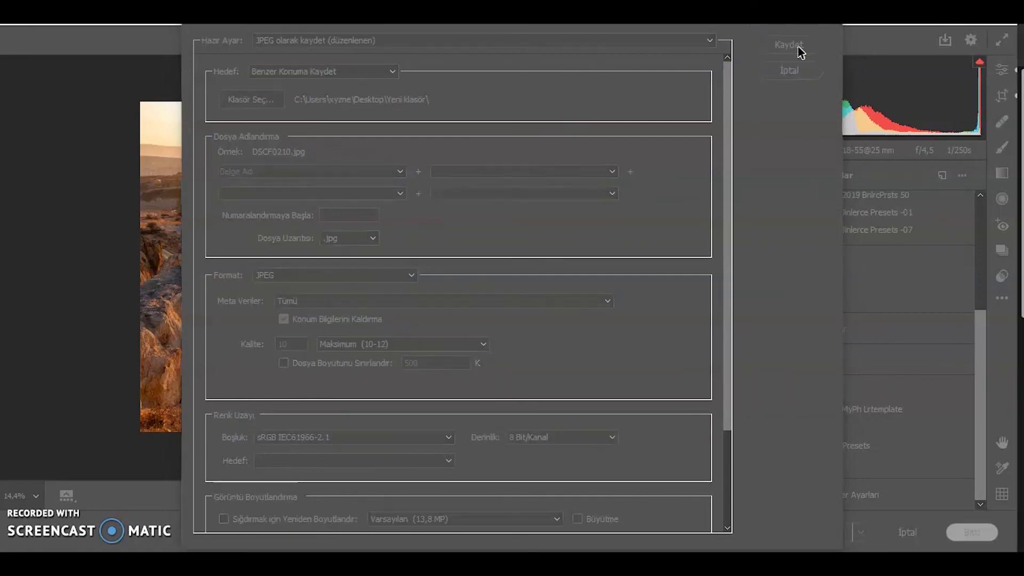